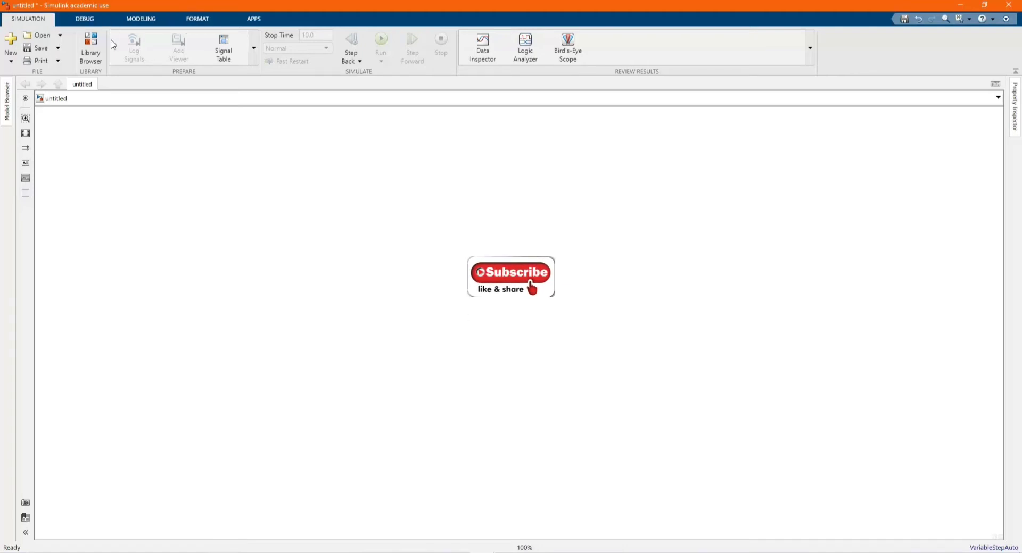
- Add a Battery block and a Bus Selector block to the model from the Library Browser
click(90, 47)
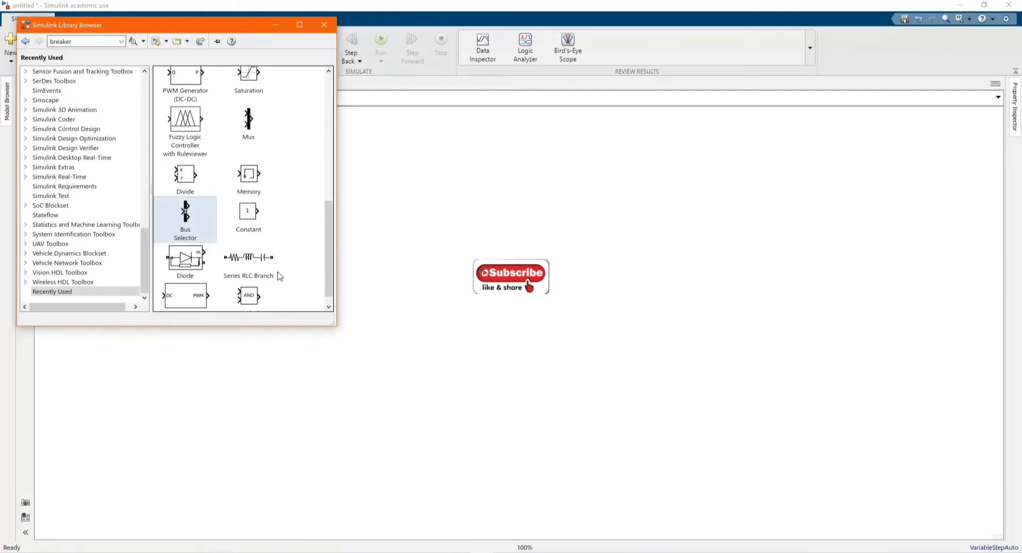
scroll(276, 275, down, 1)
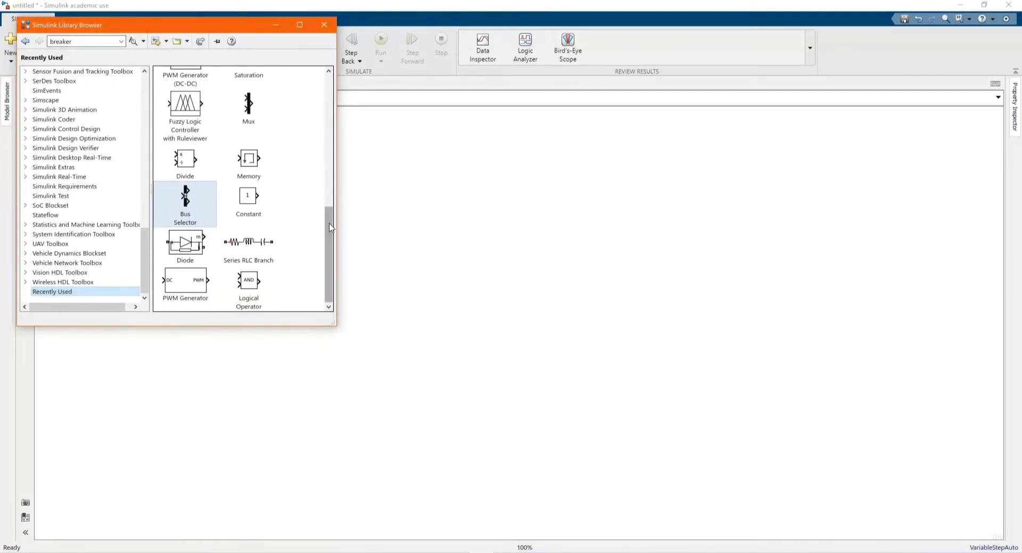
drag(329, 302, 328, 173)
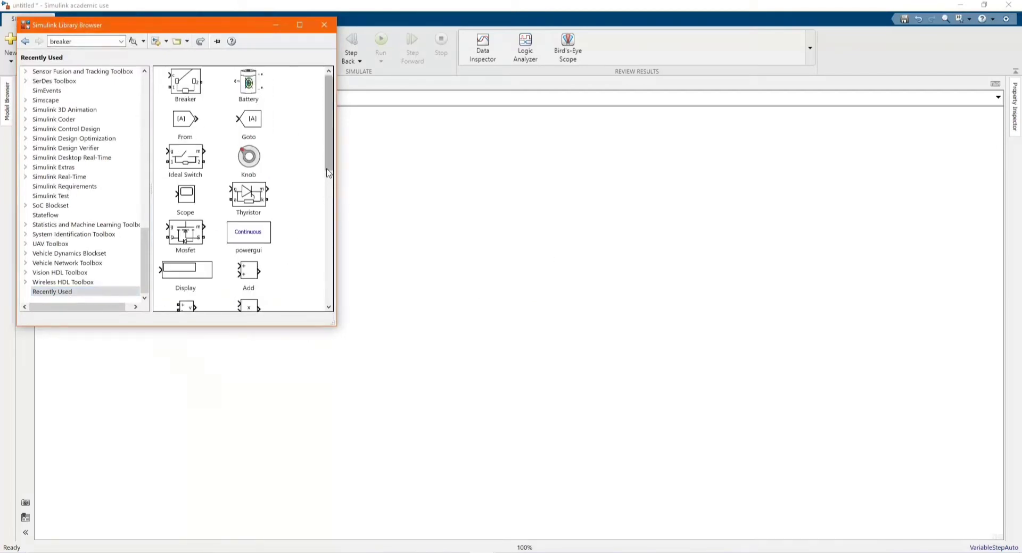
right_click(245, 82)
click(269, 89)
scroll(183, 234, down, 10)
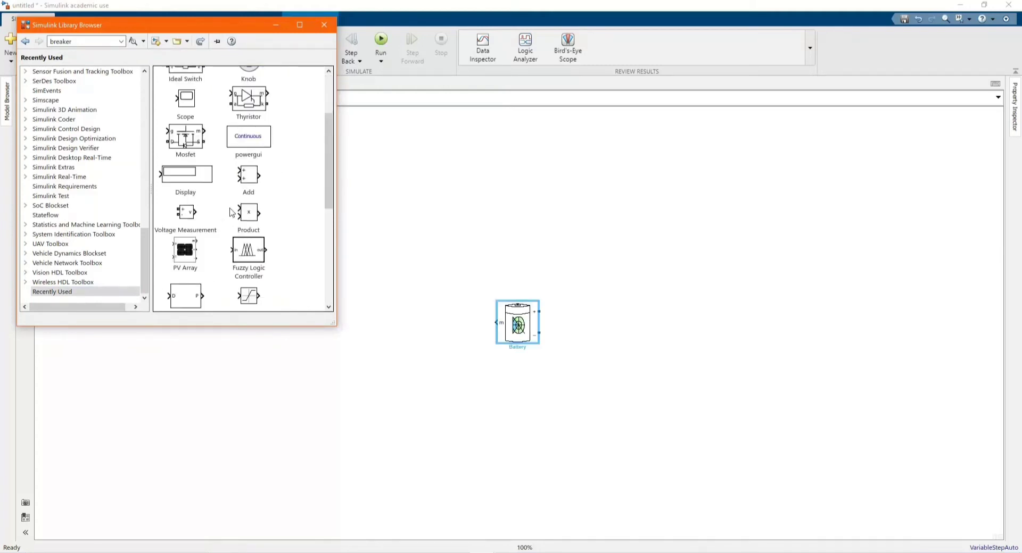
right_click(187, 199)
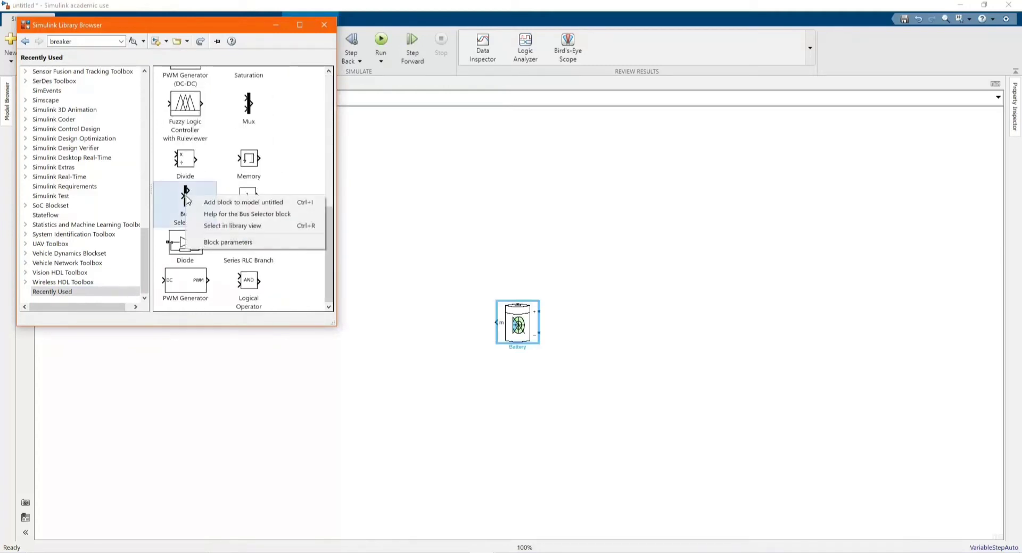
click(197, 201)
click(276, 28)
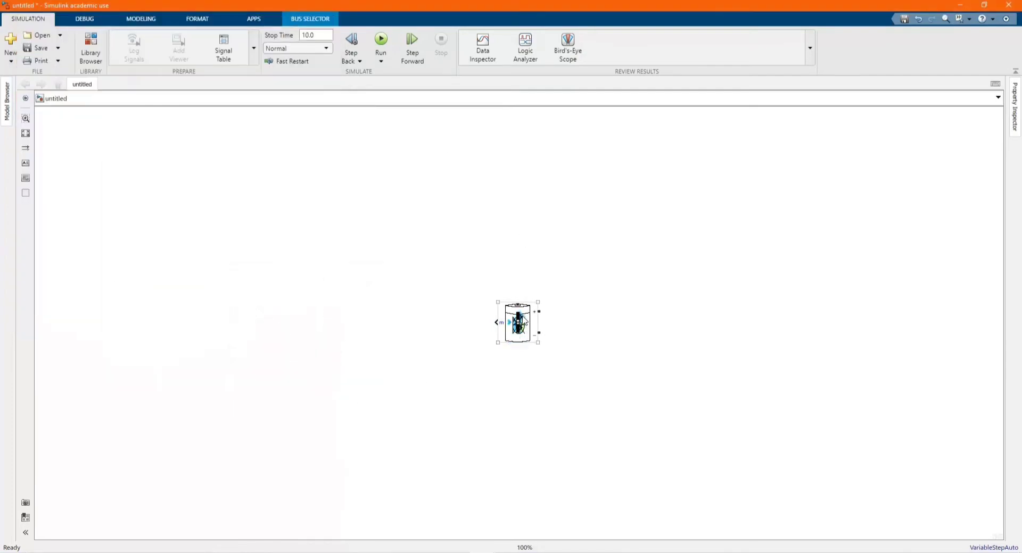
- Place the Bus Selector beside the battery and rotate it to face left
drag(520, 318, 401, 255)
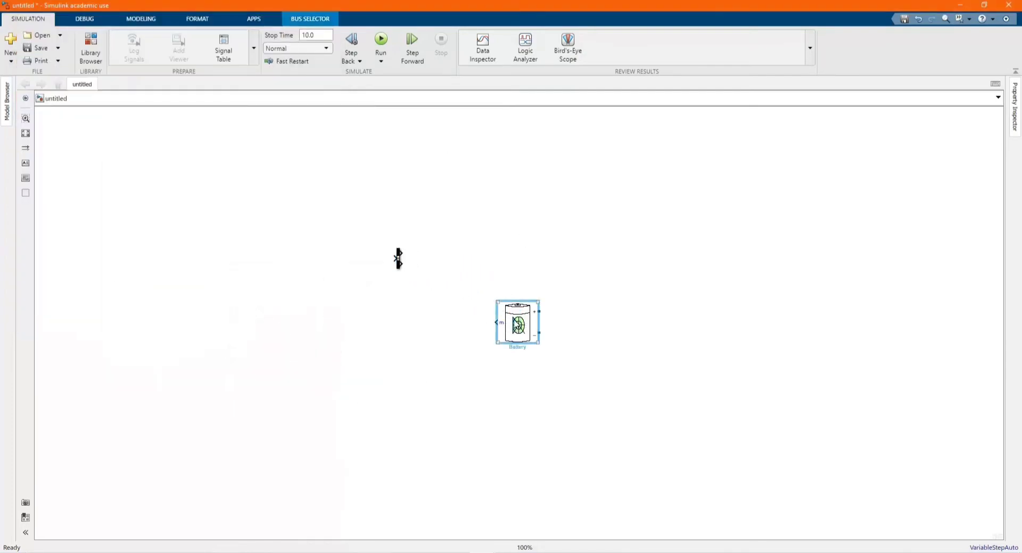
drag(518, 323, 470, 250)
scroll(518, 266, up, 3)
scroll(519, 270, up, 1)
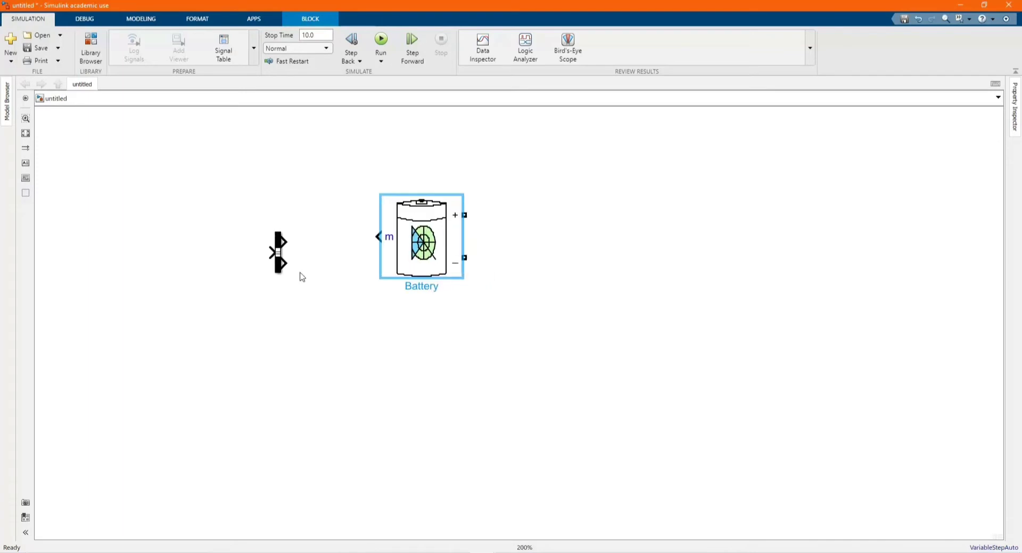
click(277, 254)
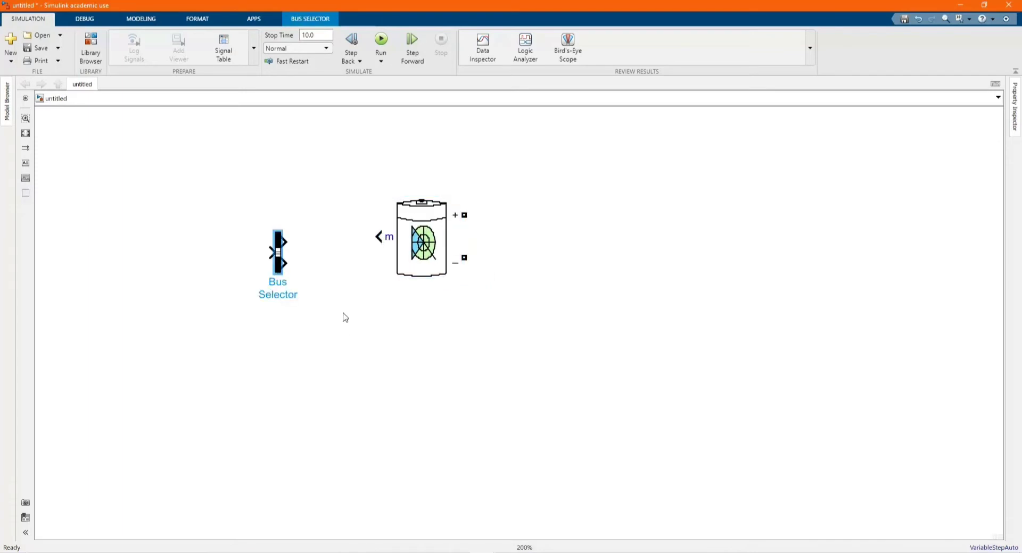
key(ctrl+r)
key(ctrl+r)
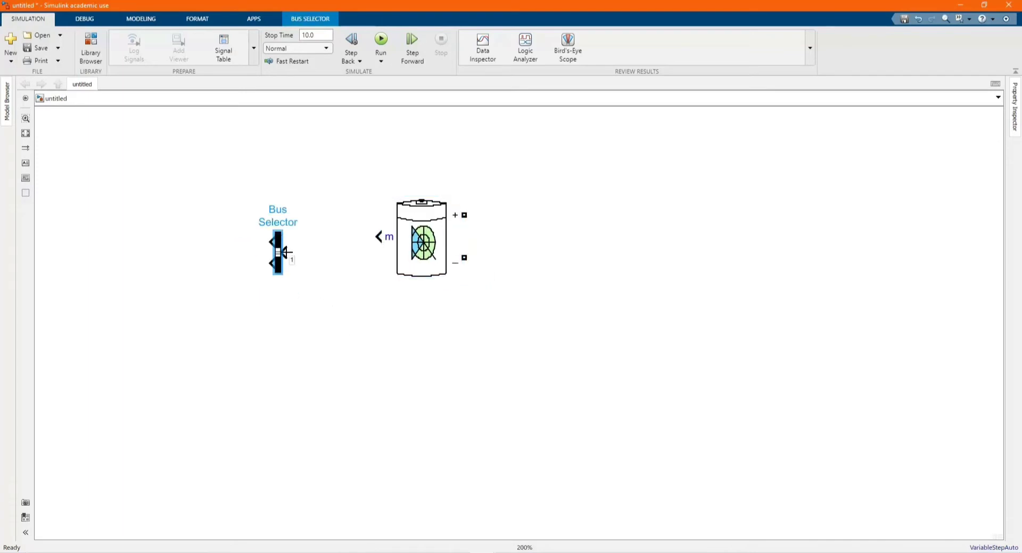
- Wire the battery's m output into the Bus Selector input with a straight connection
drag(284, 252, 376, 236)
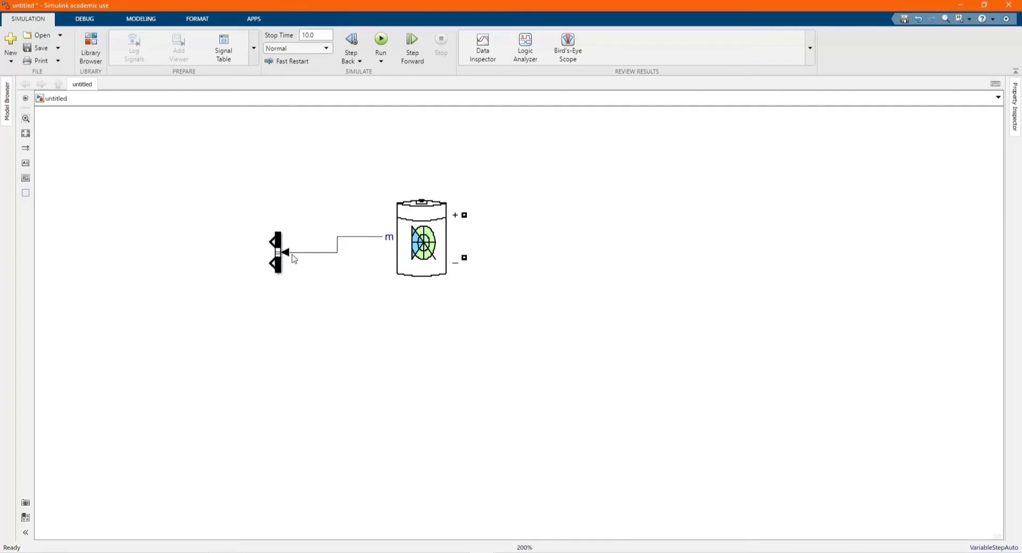
drag(279, 261, 302, 245)
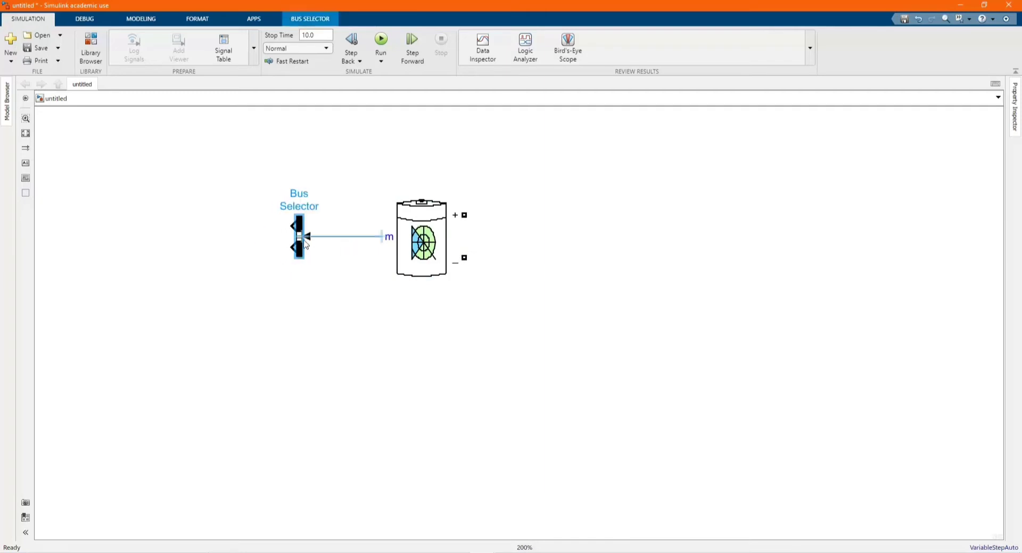
scroll(541, 289, up, 2)
click(529, 258)
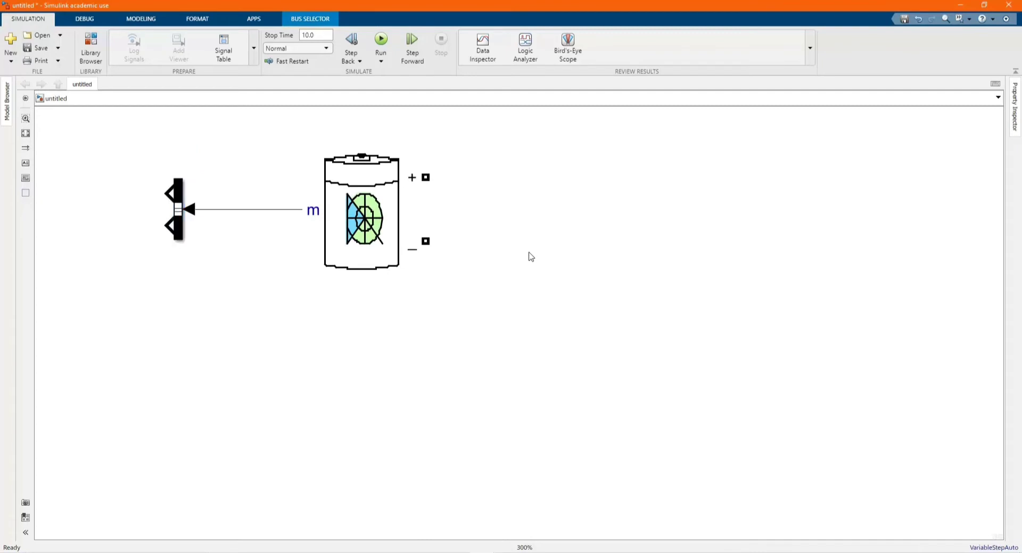
scroll(545, 285, down, 2)
scroll(392, 184, up, 1)
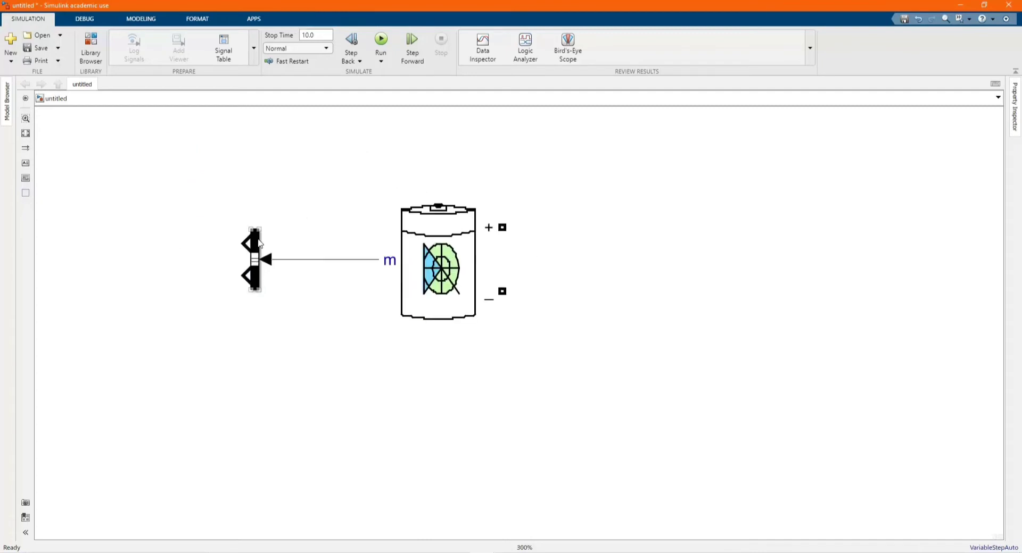
- Remove the placeholder signal1 and signal2 outputs from the Bus Selector
double_click(255, 246)
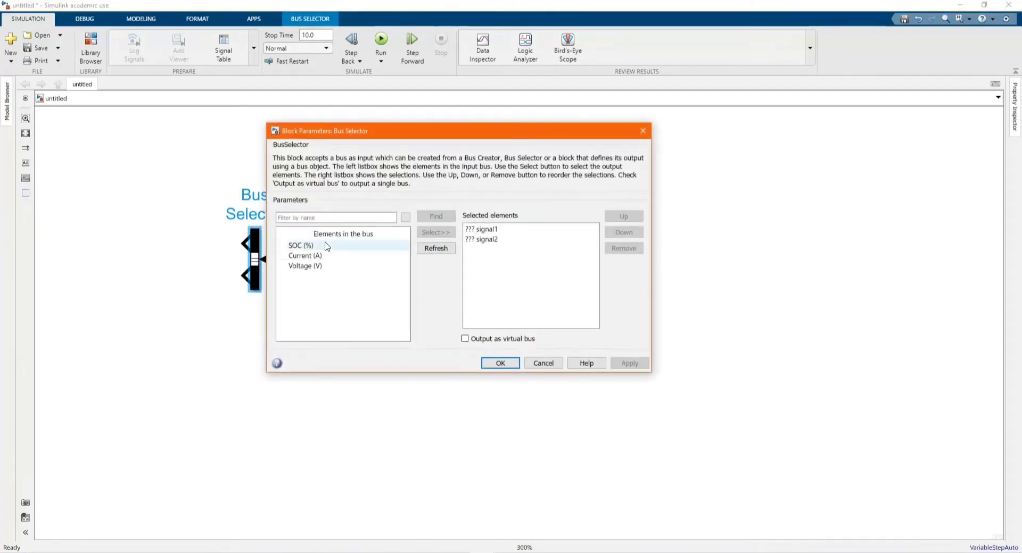
click(324, 246)
click(503, 229)
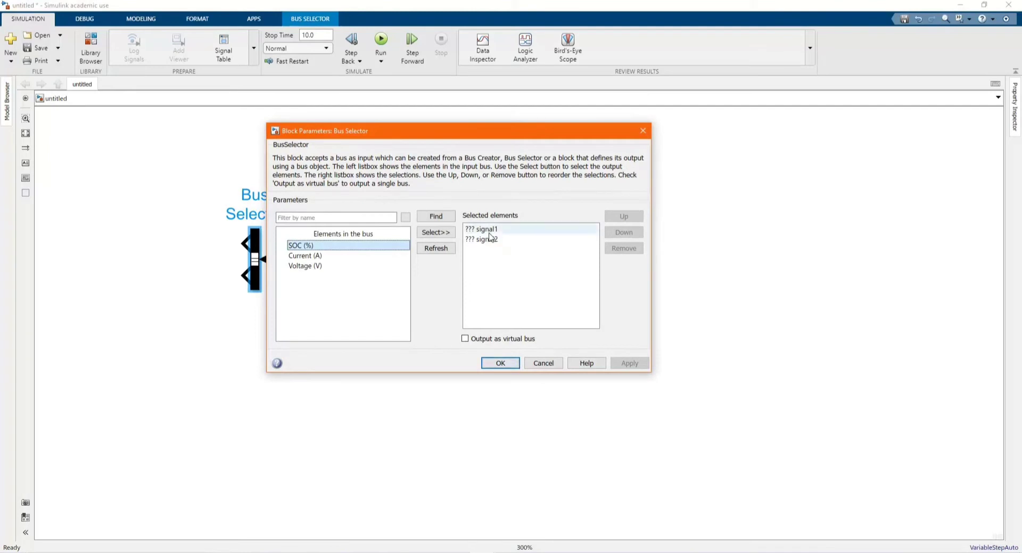
click(618, 251)
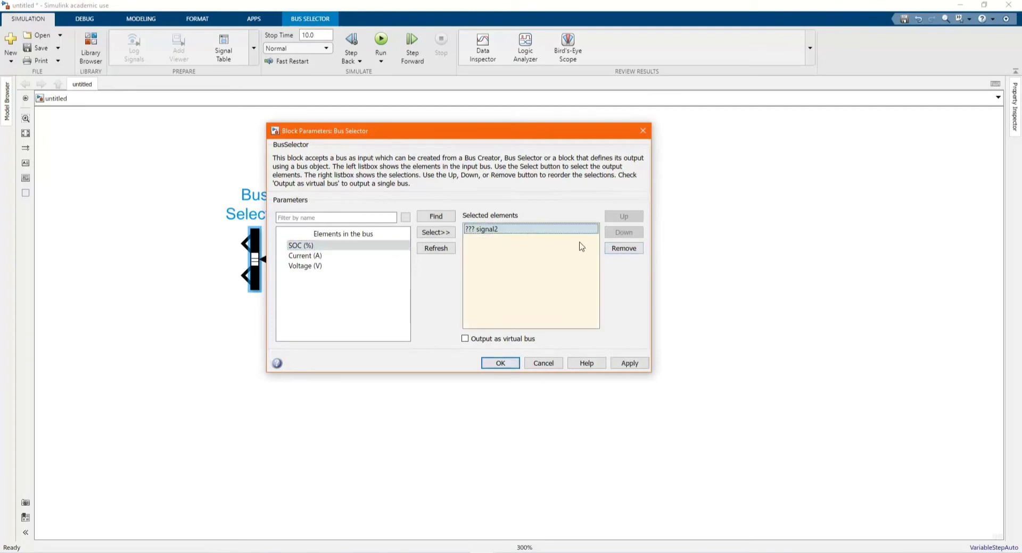
click(618, 250)
- Select SOC (%), Current (A) and Voltage (V) as Bus Selector outputs and apply
click(331, 247)
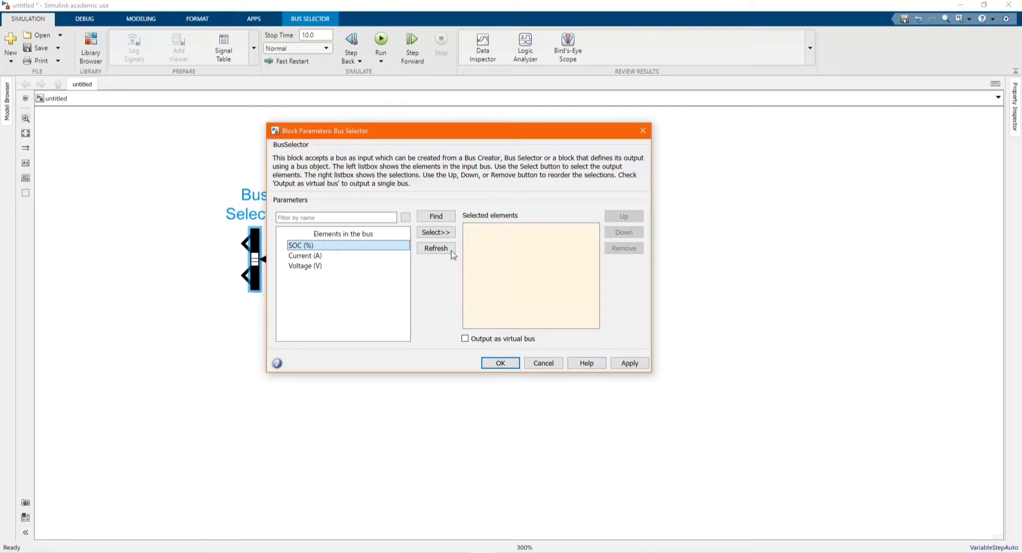
click(429, 235)
click(393, 254)
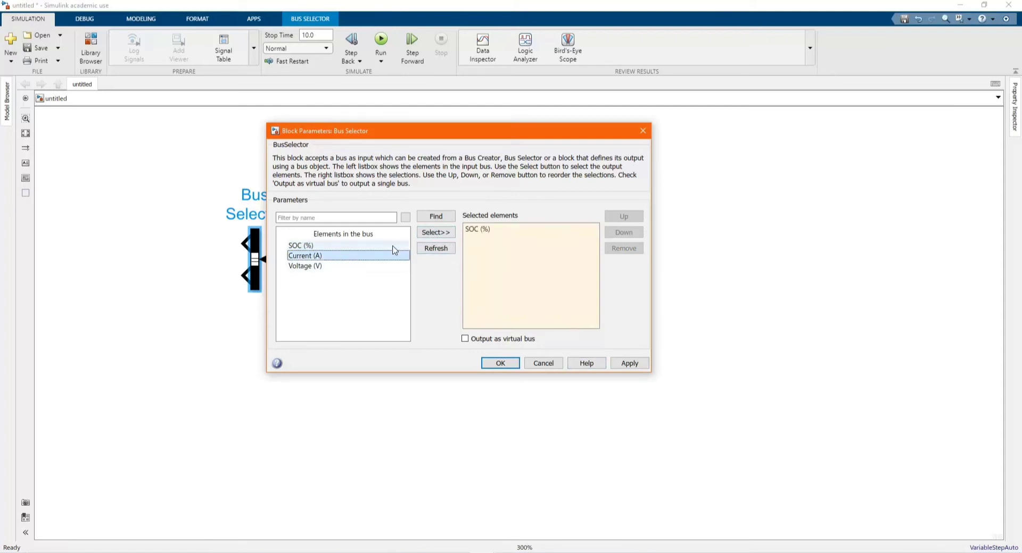
click(433, 233)
click(320, 266)
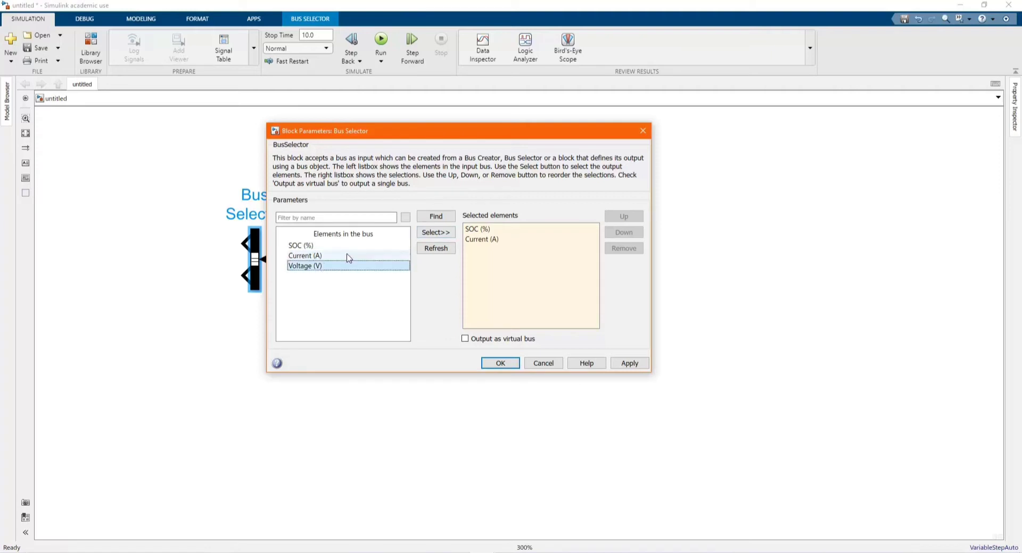
click(436, 233)
click(629, 363)
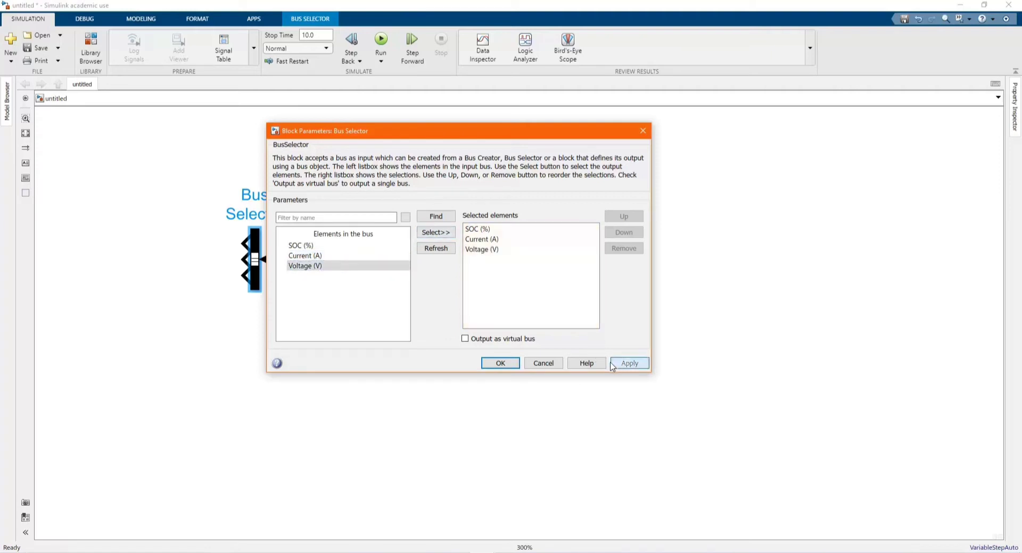
click(498, 362)
click(255, 233)
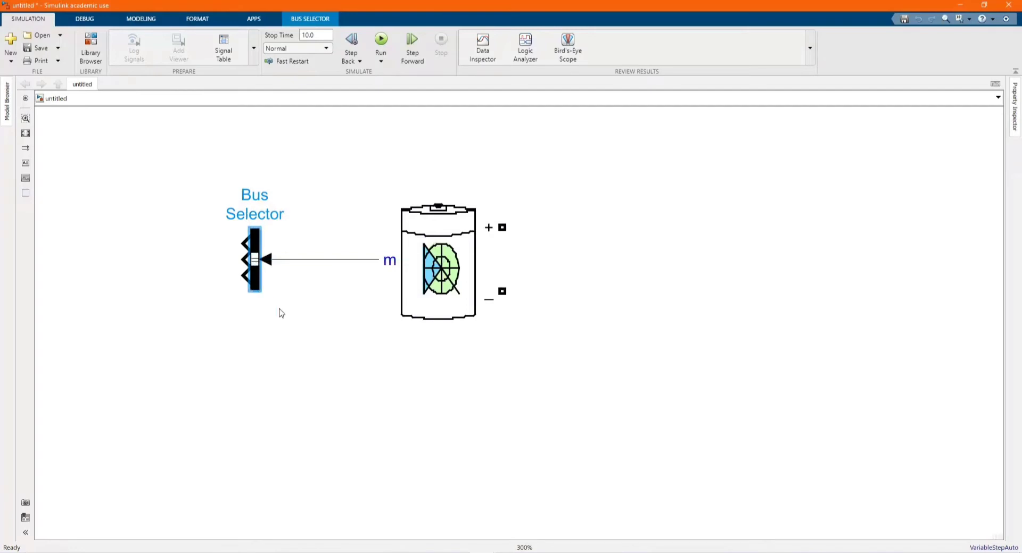
- Stretch the Bus Selector block taller
mouse_move(250, 289)
mouse_down()
mouse_move(251, 302)
mouse_move(255, 282)
mouse_up()
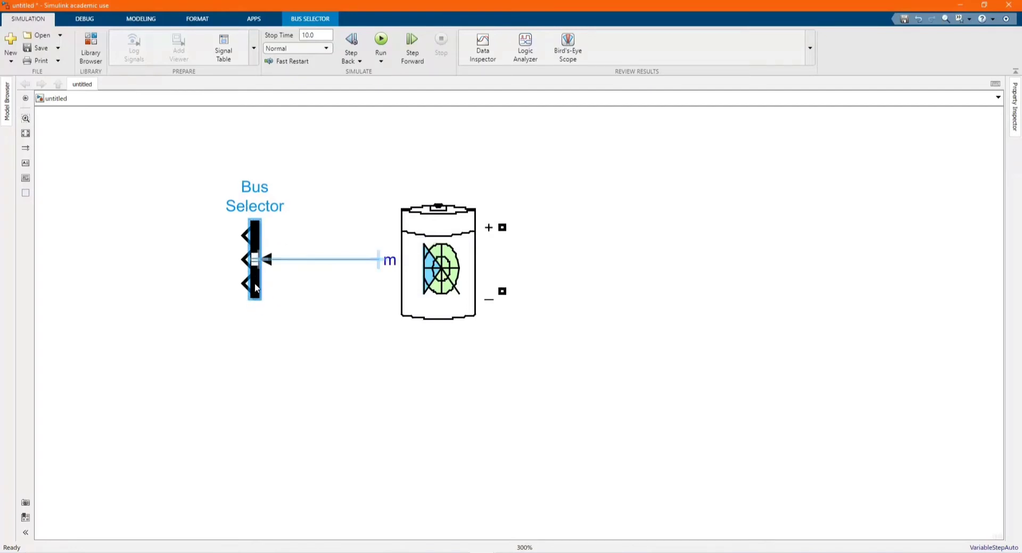
click(293, 302)
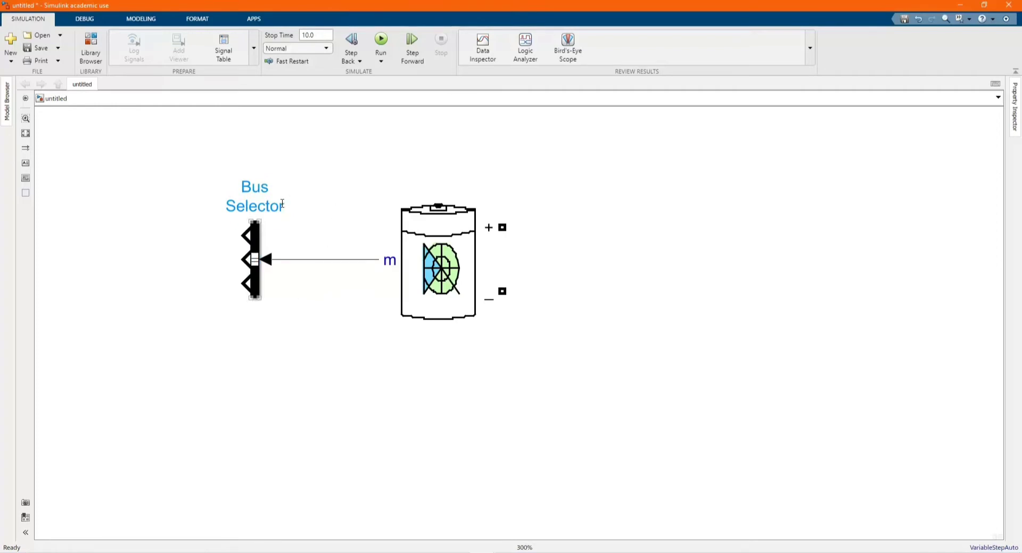
scroll(331, 246, down, 2)
scroll(284, 173, up, 2)
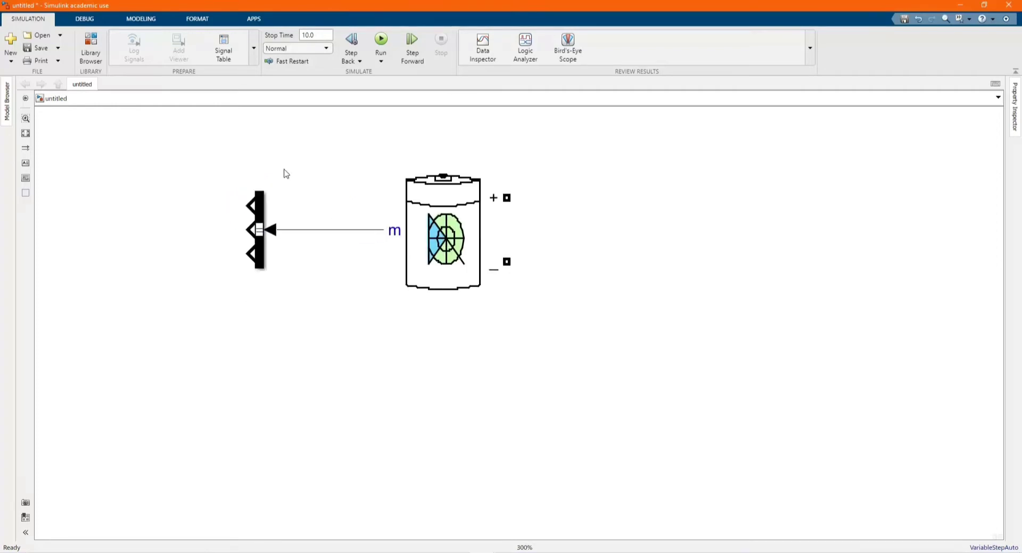
- Add a Scope block, place it far left, and rotate it toward the Bus Selector
click(91, 48)
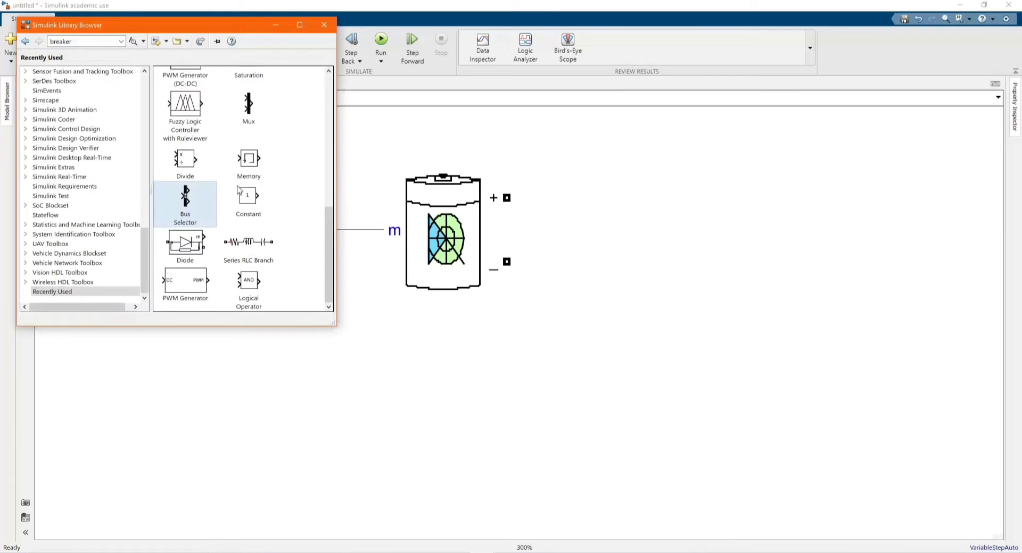
scroll(232, 248, up, 5)
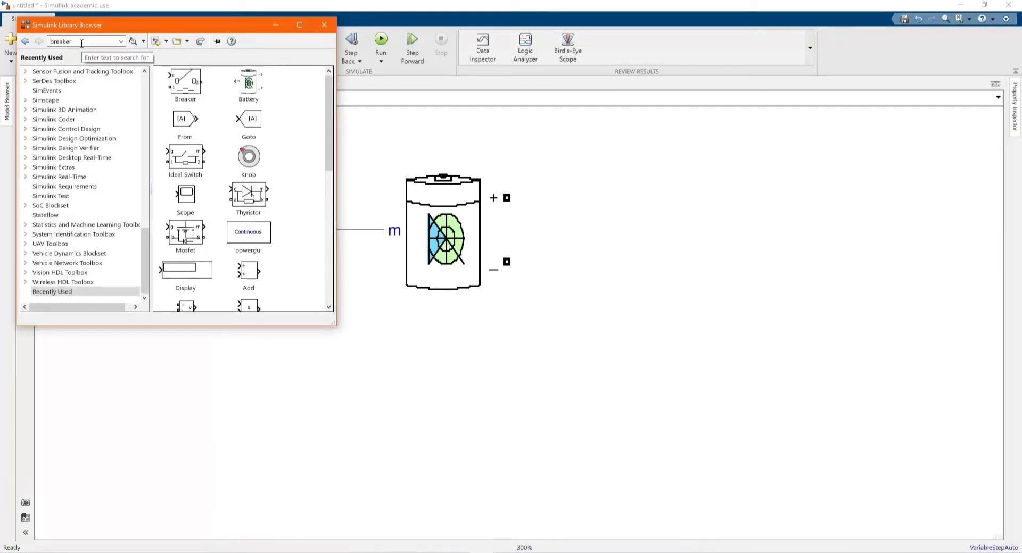
key(ctrl+a)
text(Scope)
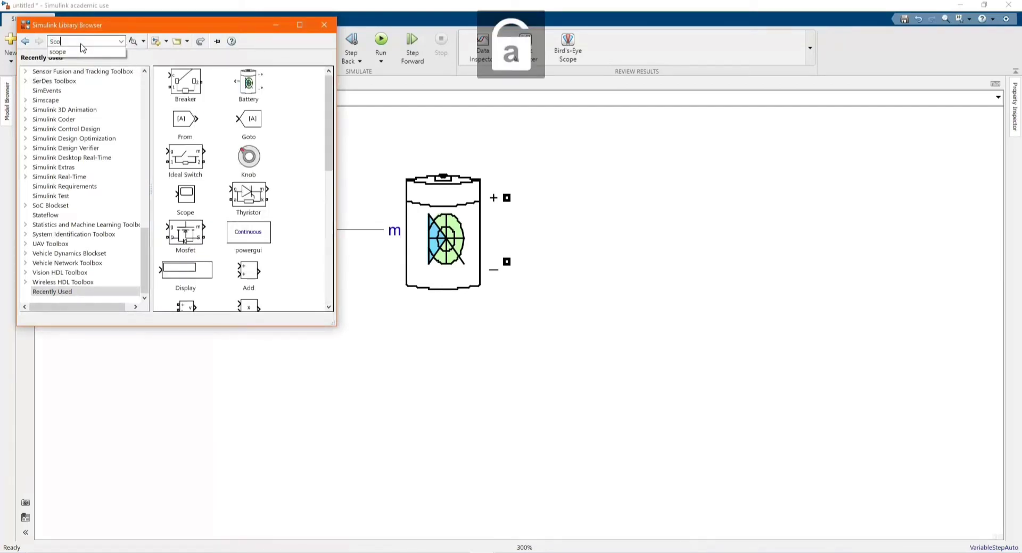
click(81, 49)
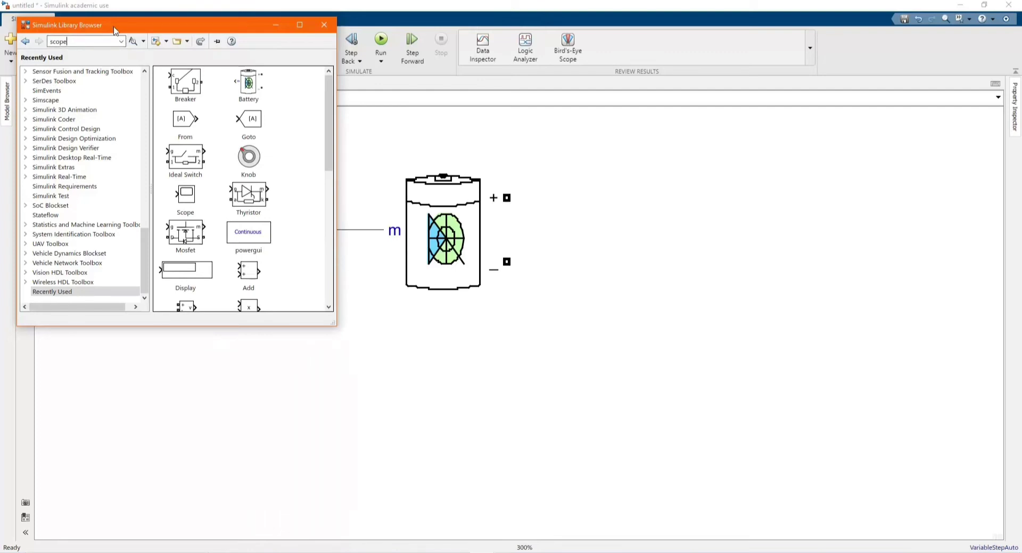
click(133, 41)
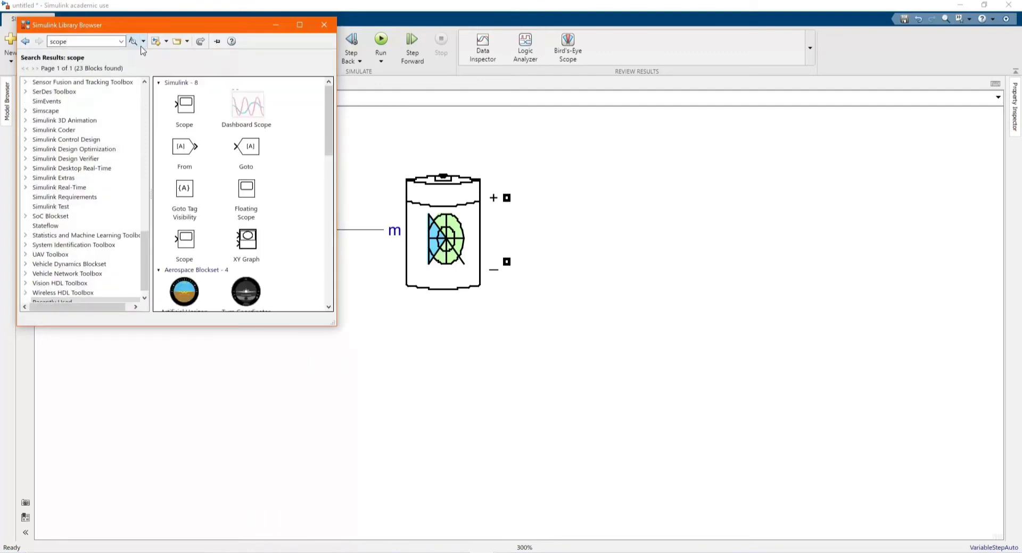
click(190, 117)
right_click(190, 114)
click(229, 108)
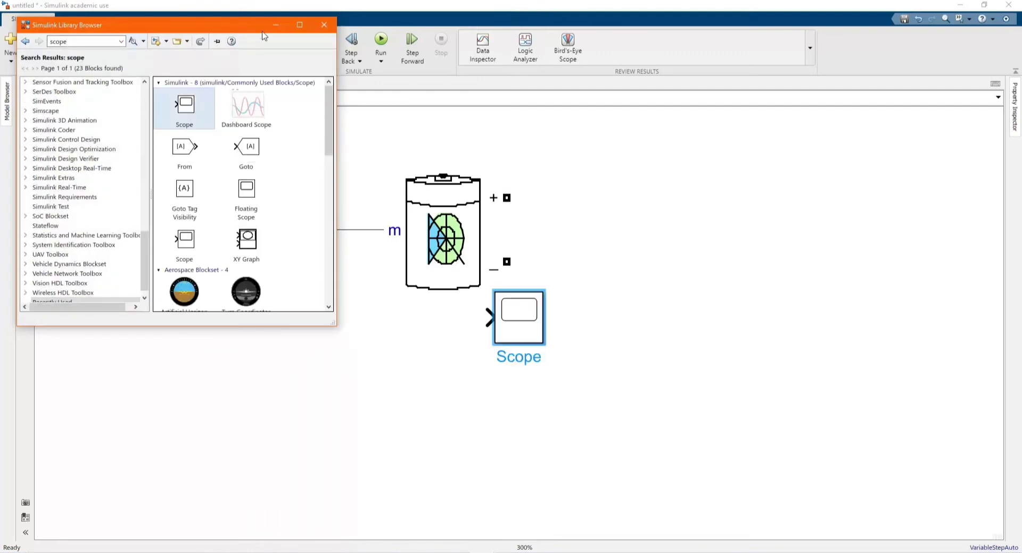
click(276, 27)
drag(510, 318, 239, 226)
key(ctrl+r)
key(ctrl+r)
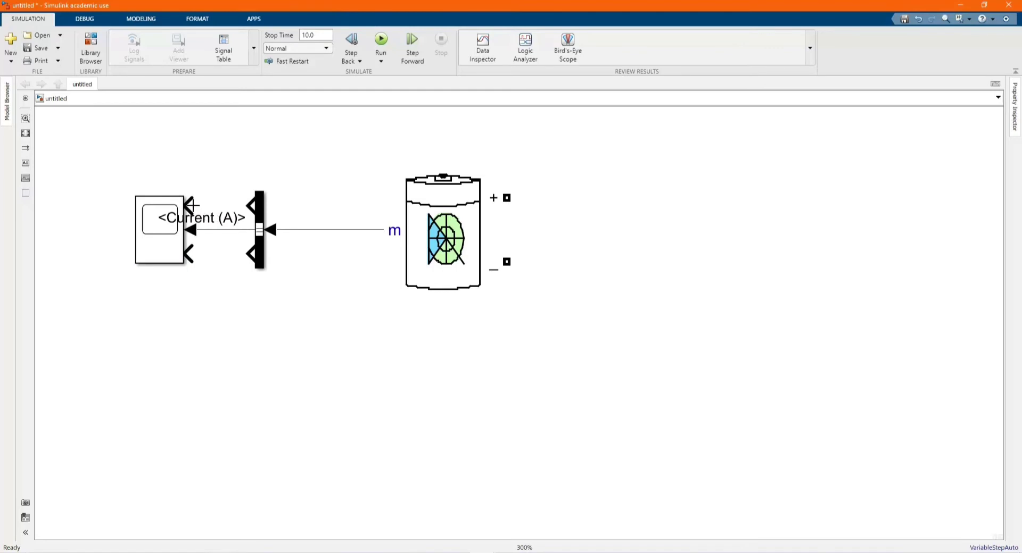
- Connect the SOC (%) and Voltage (V) outputs to the Scope inputs
drag(190, 205, 244, 204)
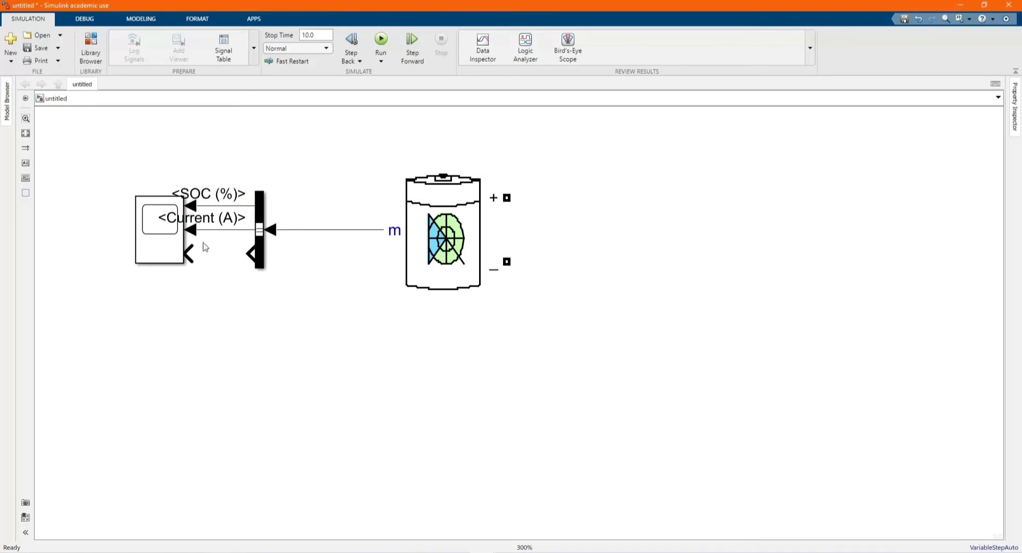
drag(189, 253, 250, 254)
scroll(274, 283, down, 2)
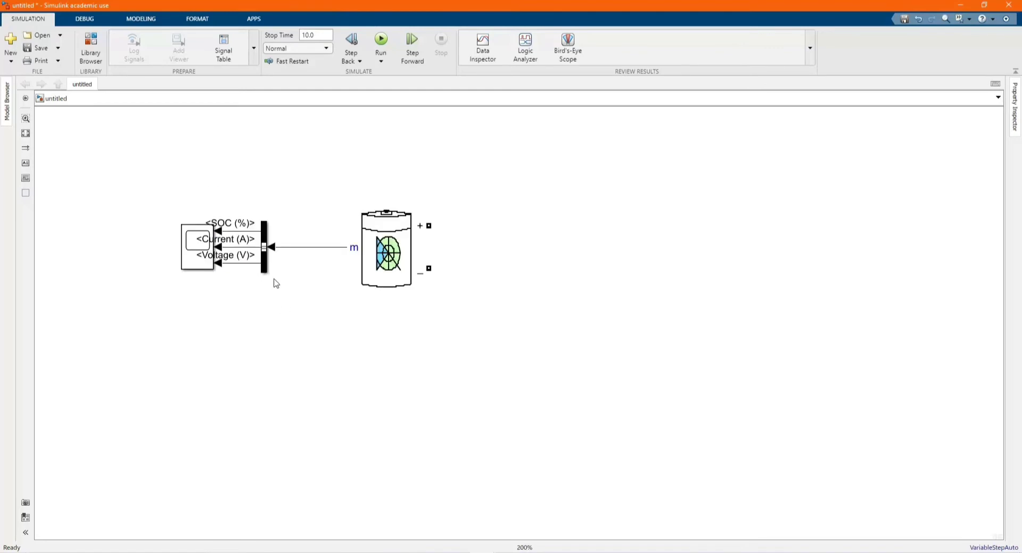
- Rename the Battery block to 'Lab1'
click(379, 254)
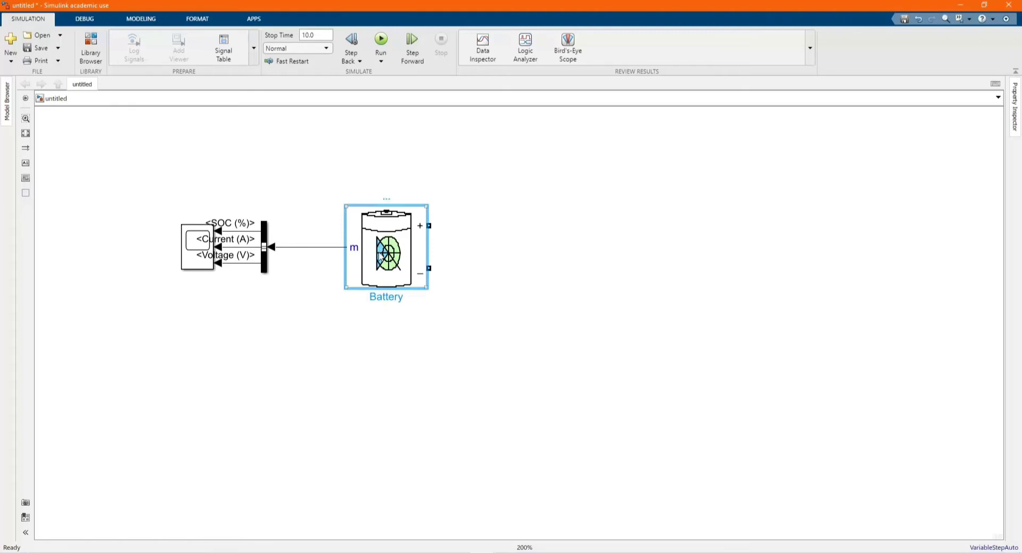
click(402, 298)
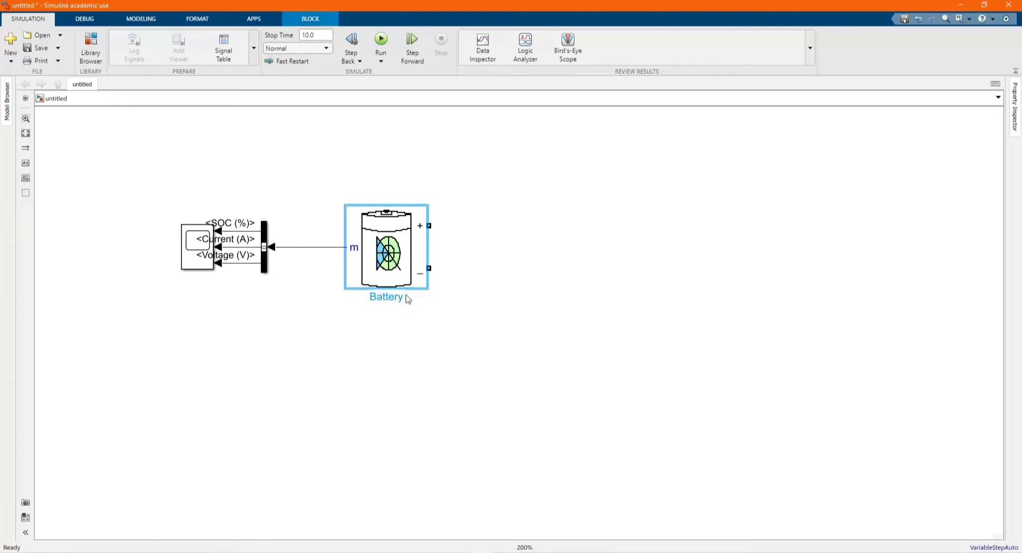
key(BackSpace)
key(BackSpace)
key(BackSpace)
key(BackSpace)
key(BackSpace)
key(BackSpace)
key(BackSpace)
key(Caps_Lock)
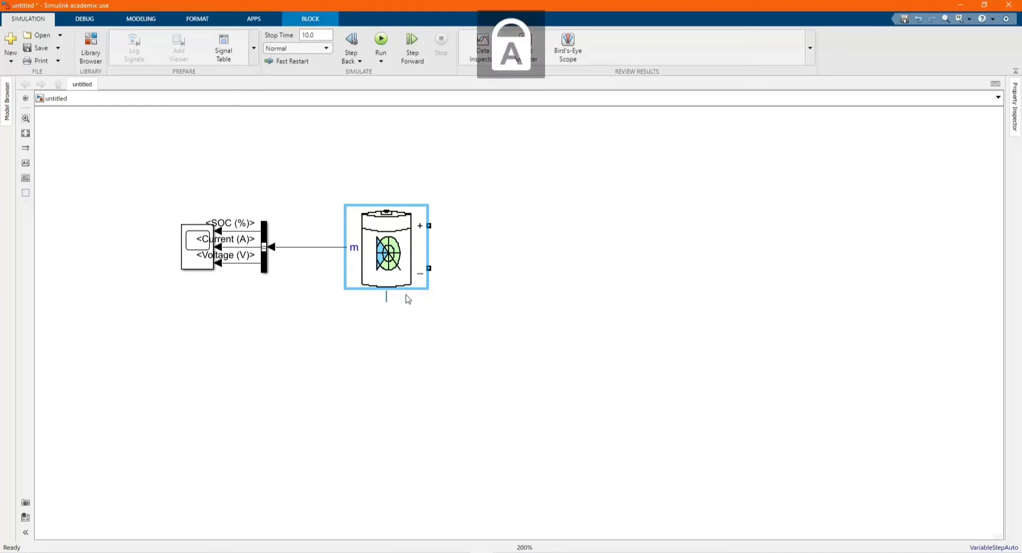
text(L)
key(Caps_Lock)
text(ab1)
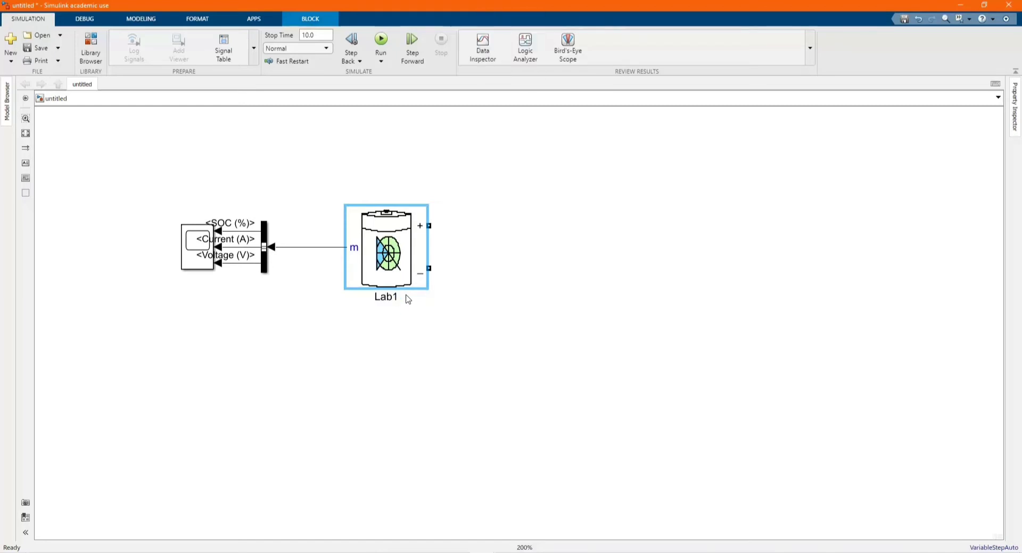
- Copy the Scope, Bus Selector and Lab1 group to the right and rotate the copy 180°
drag(148, 157, 551, 310)
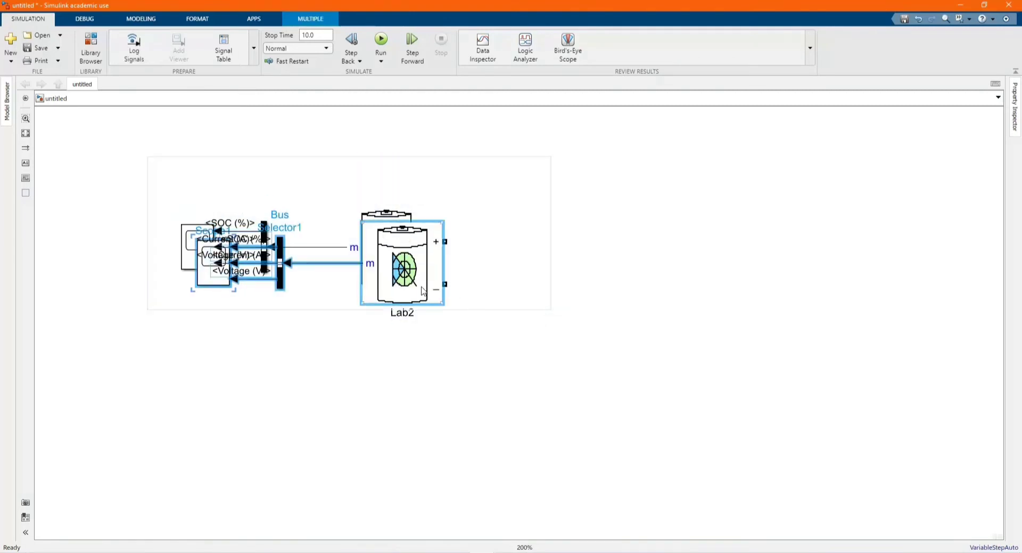
drag(405, 282, 805, 264)
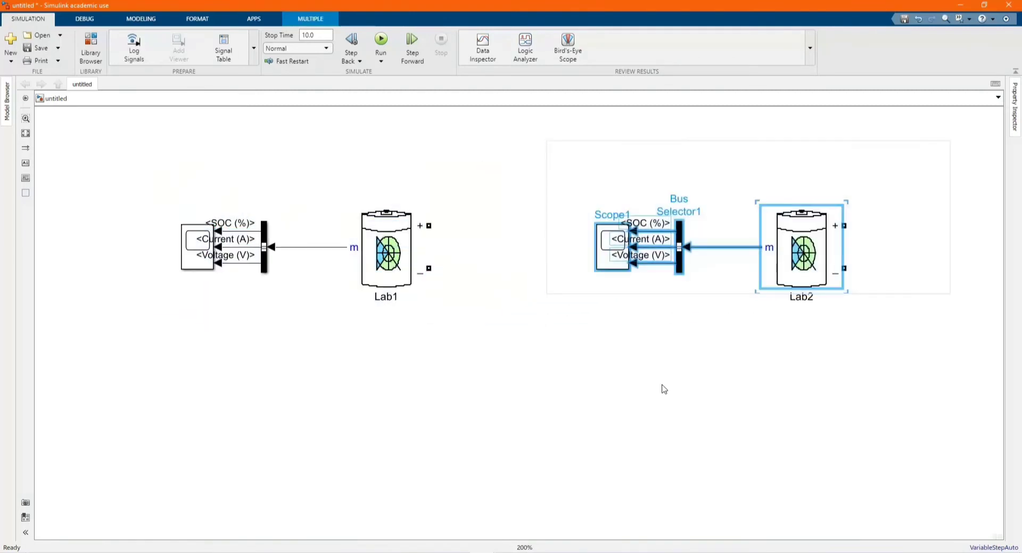
key(ctrl+r)
key(ctrl+r)
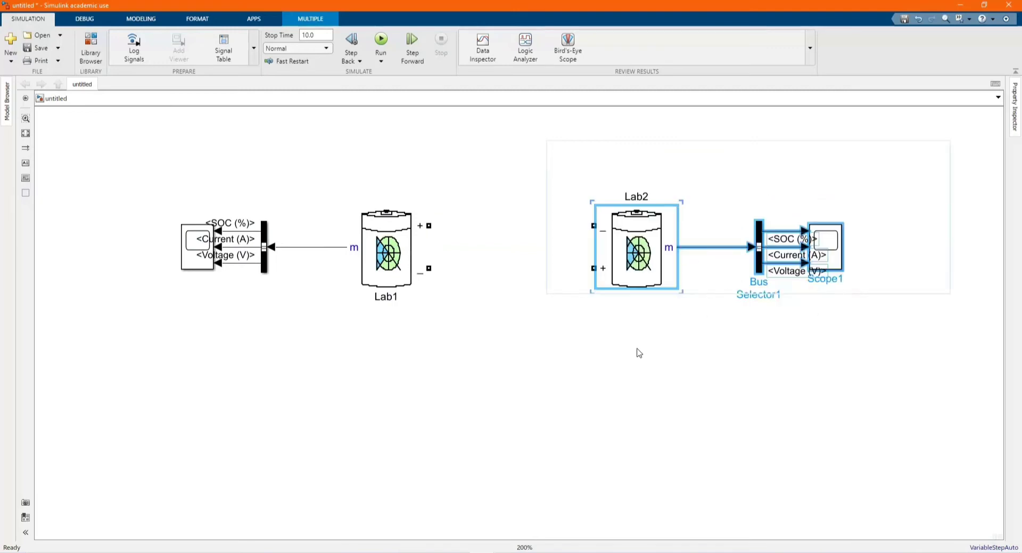
scroll(750, 365, down, 3)
scroll(714, 324, up, 3)
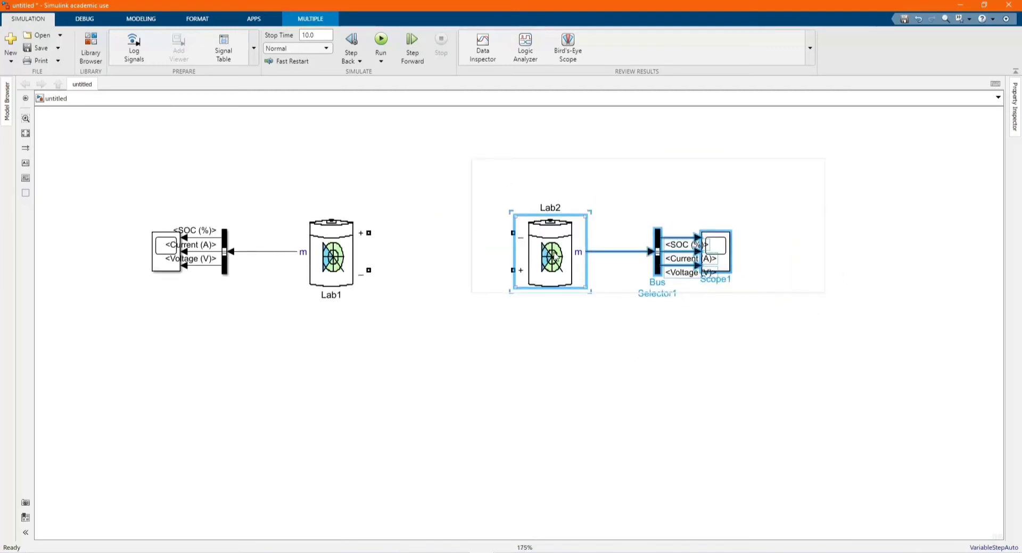
drag(611, 257, 771, 257)
scroll(461, 273, down, 3)
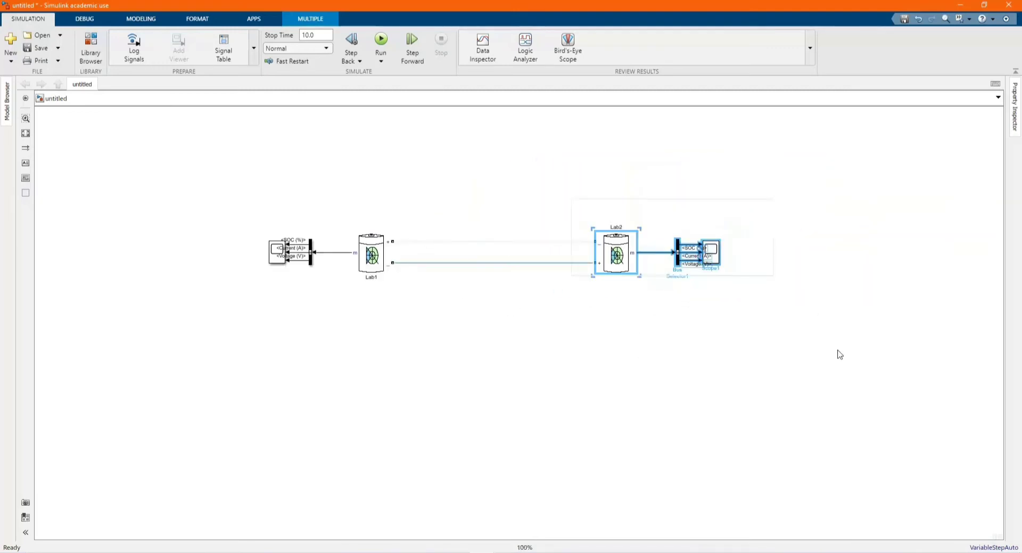
click(845, 334)
scroll(744, 291, up, 4)
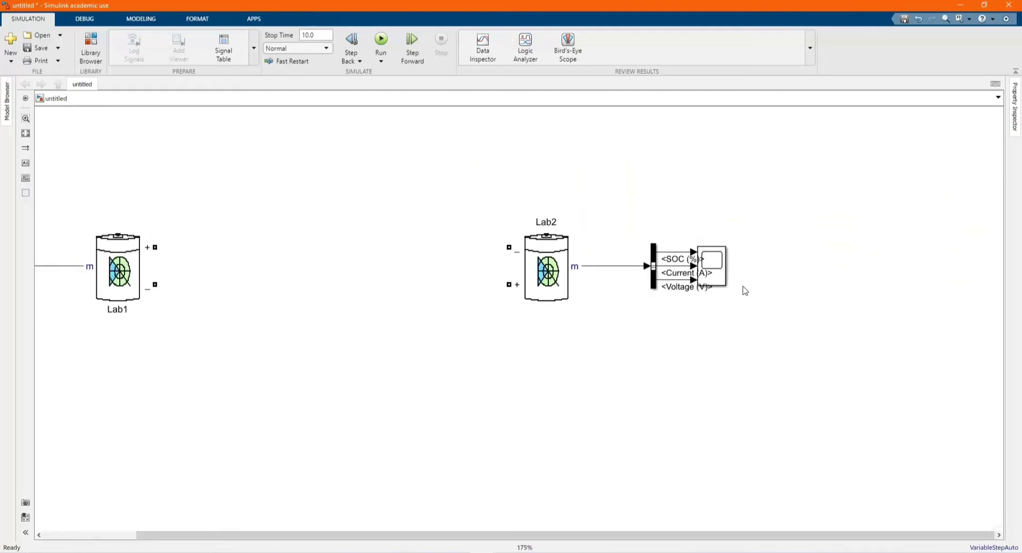
scroll(751, 287, down, 2)
scroll(308, 266, up, 3)
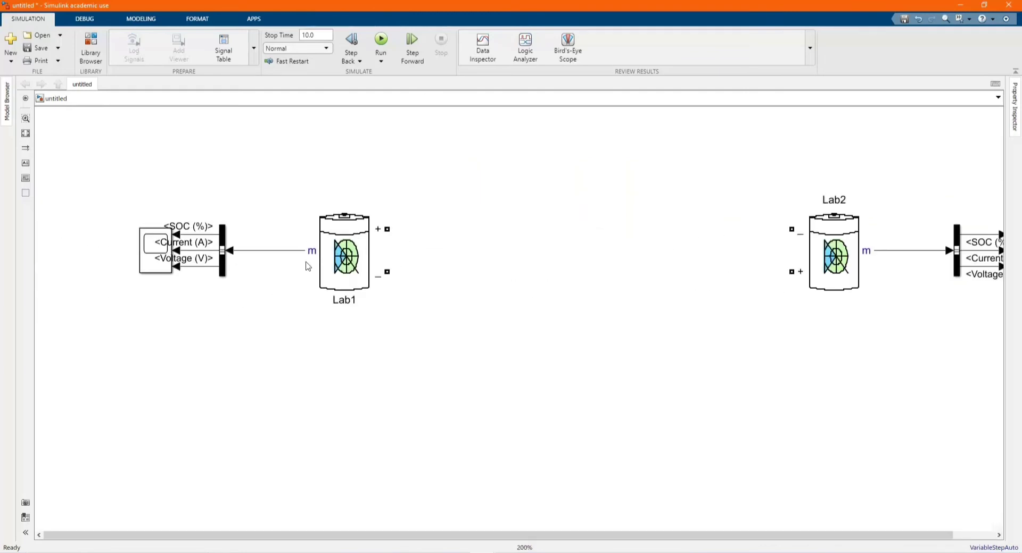
- Give Lab1 12 V nominal voltage, 10 Ah rated capacity and 95% initial state-of-charge
click(345, 257)
double_click(345, 258)
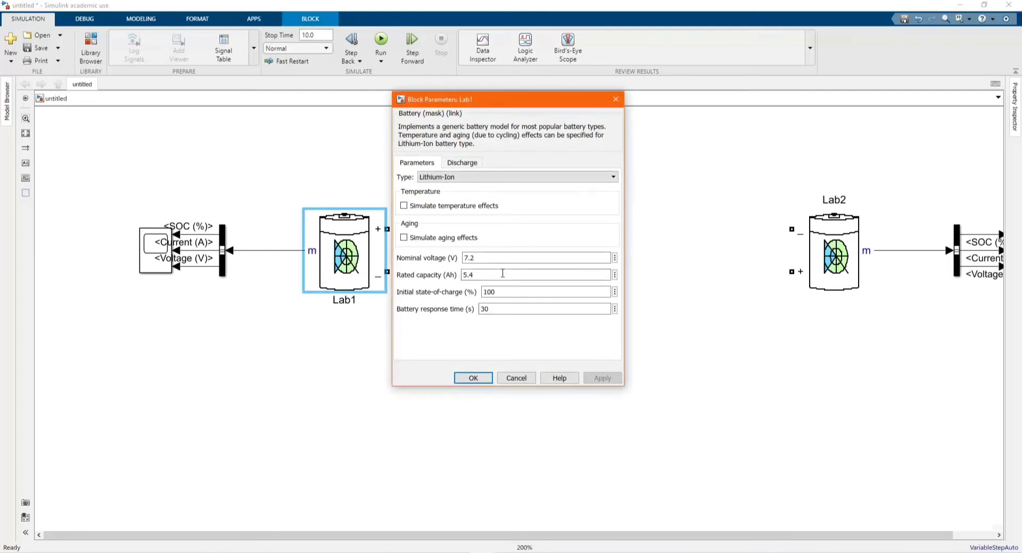
double_click(476, 260)
text(12)
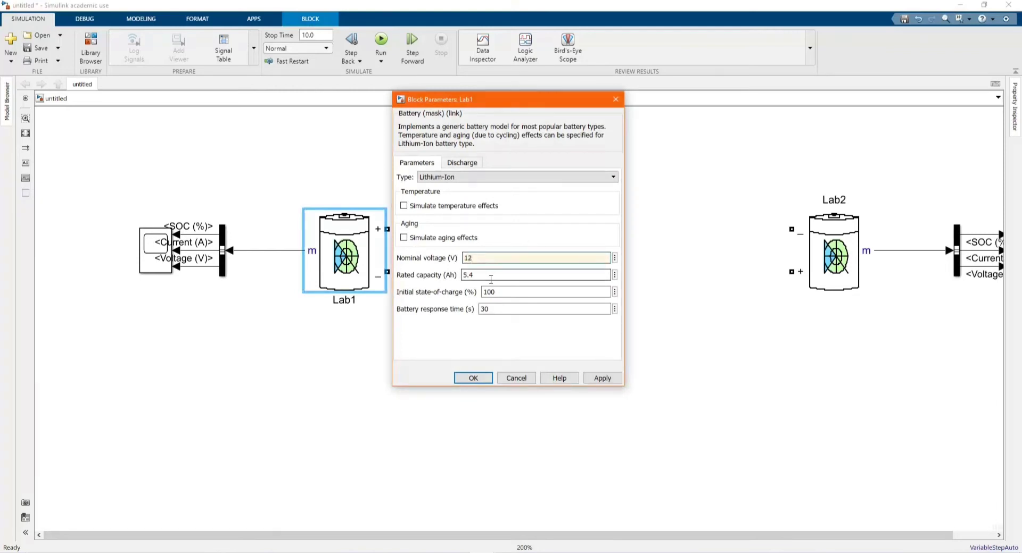
double_click(491, 276)
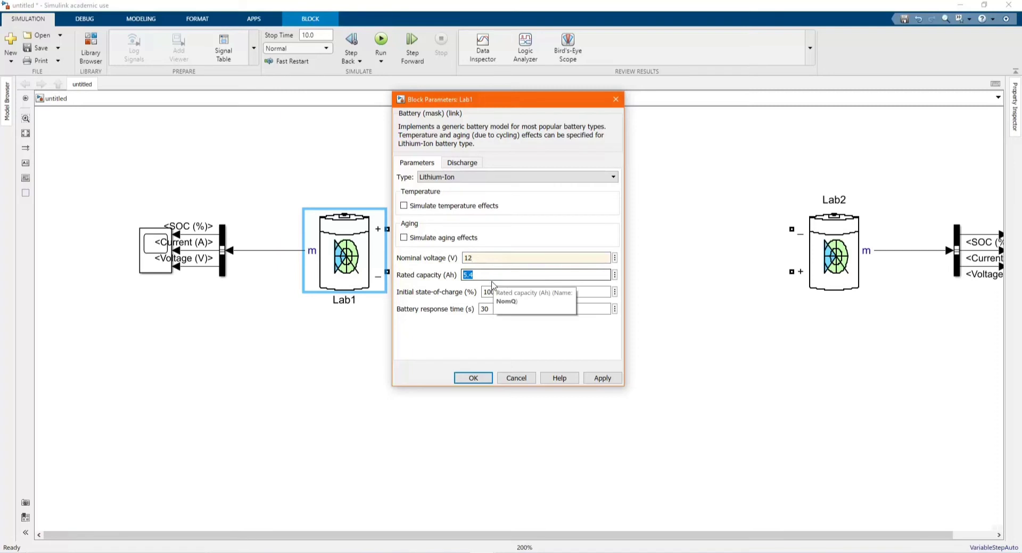
text(12)
key(BackSpace)
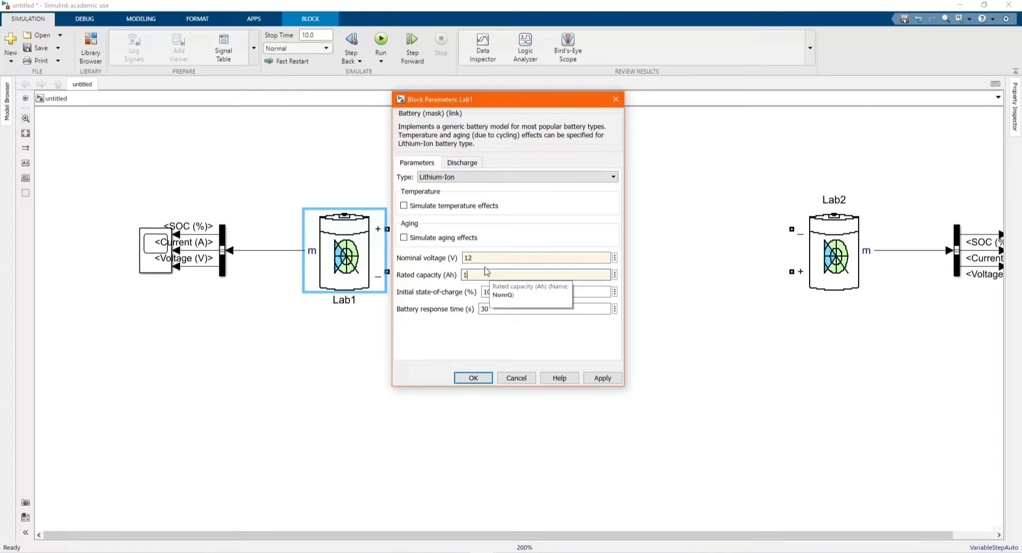
text(0)
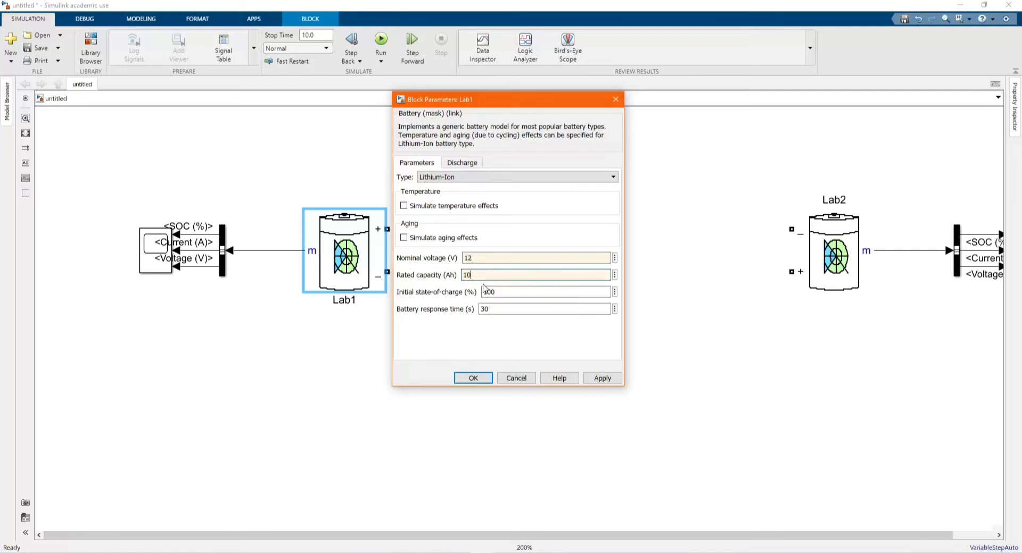
key(Tab)
text(9)
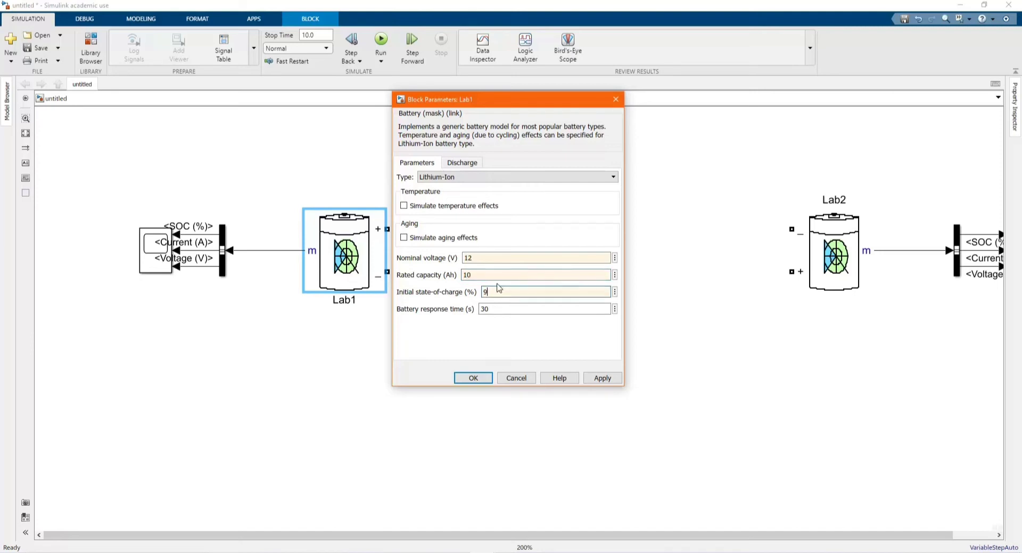
click(597, 380)
- Set Lab2 to 16 V nominal voltage and 15 Ah capacity, keeping 100% initial charge
click(473, 378)
double_click(834, 256)
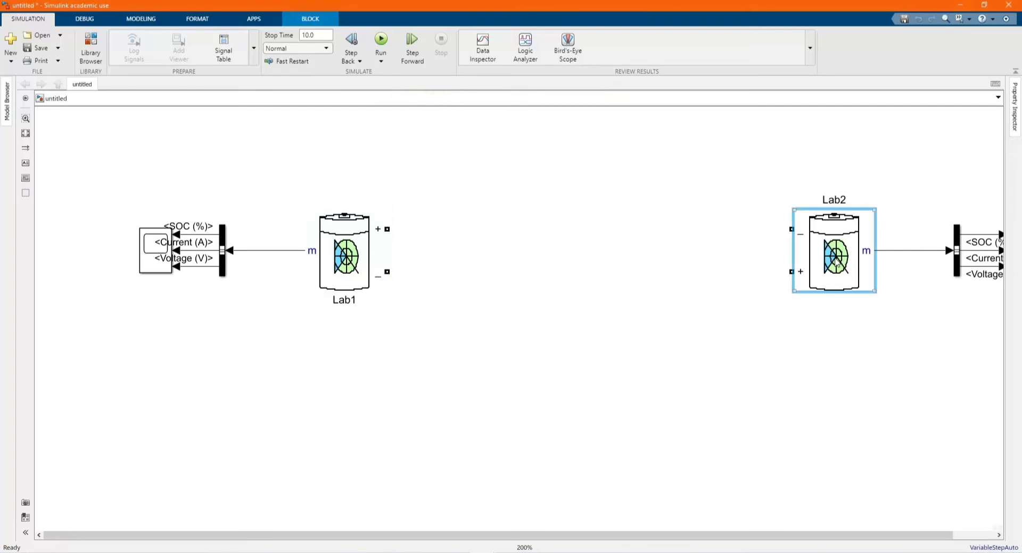
double_click(650, 259)
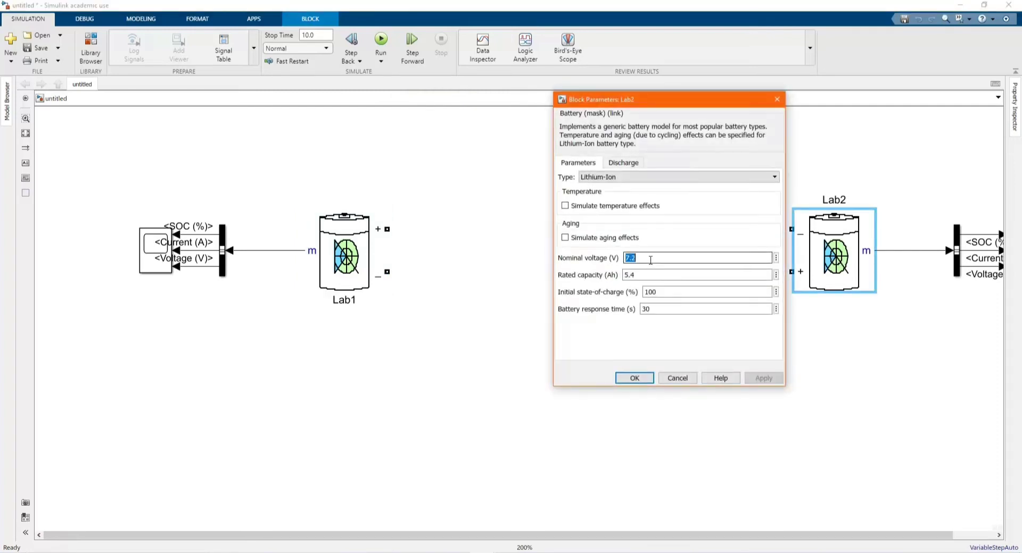
text(16)
double_click(660, 276)
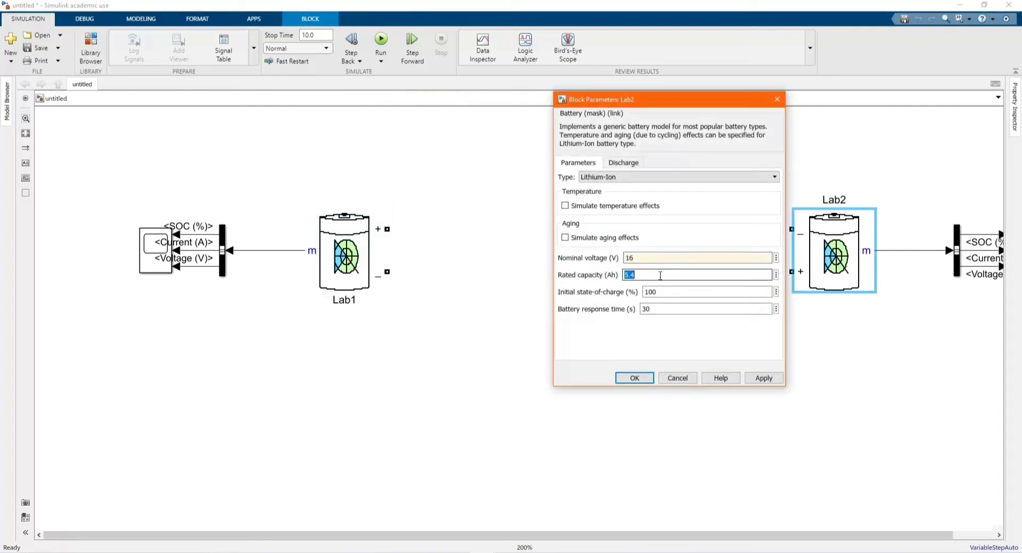
text(15)
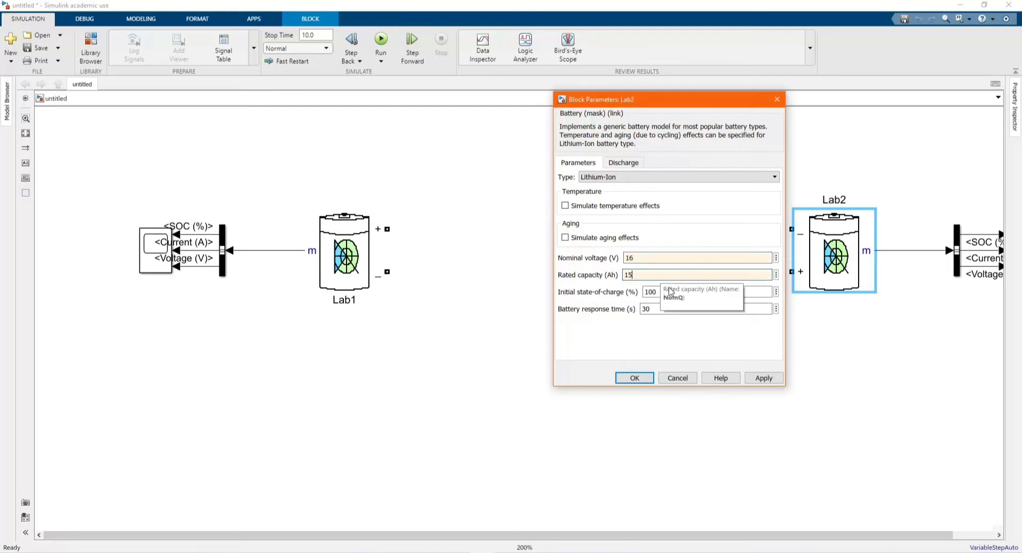
double_click(657, 293)
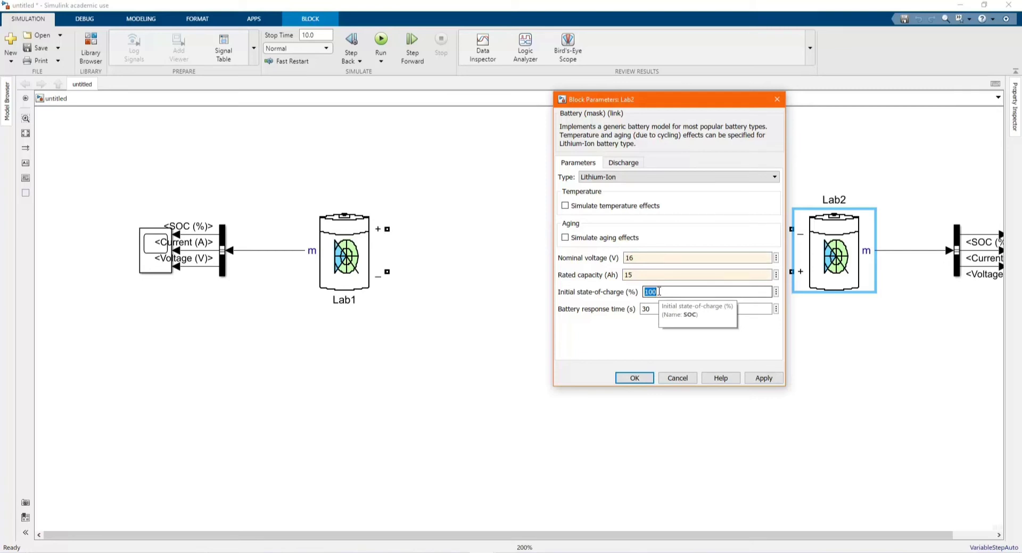
click(670, 331)
click(747, 380)
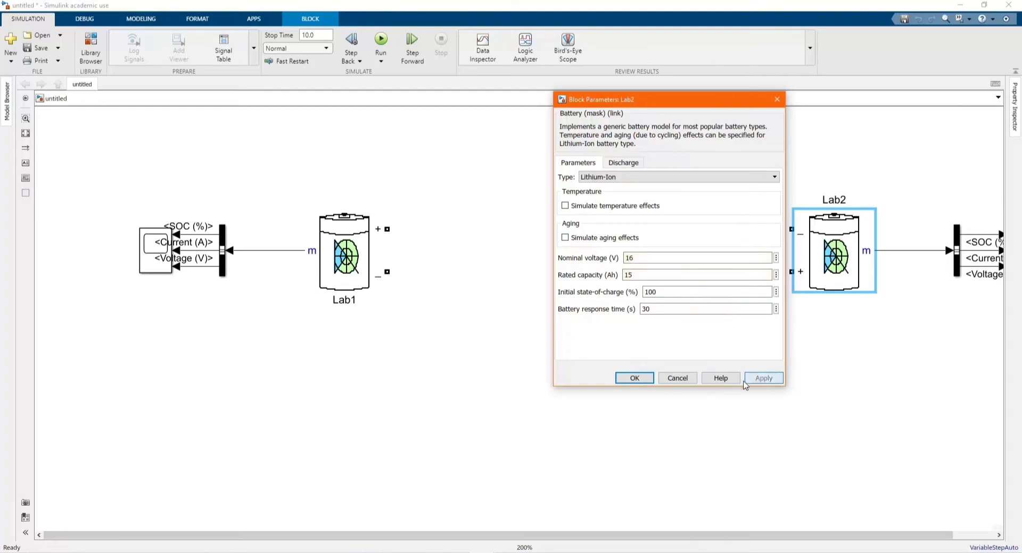
click(634, 379)
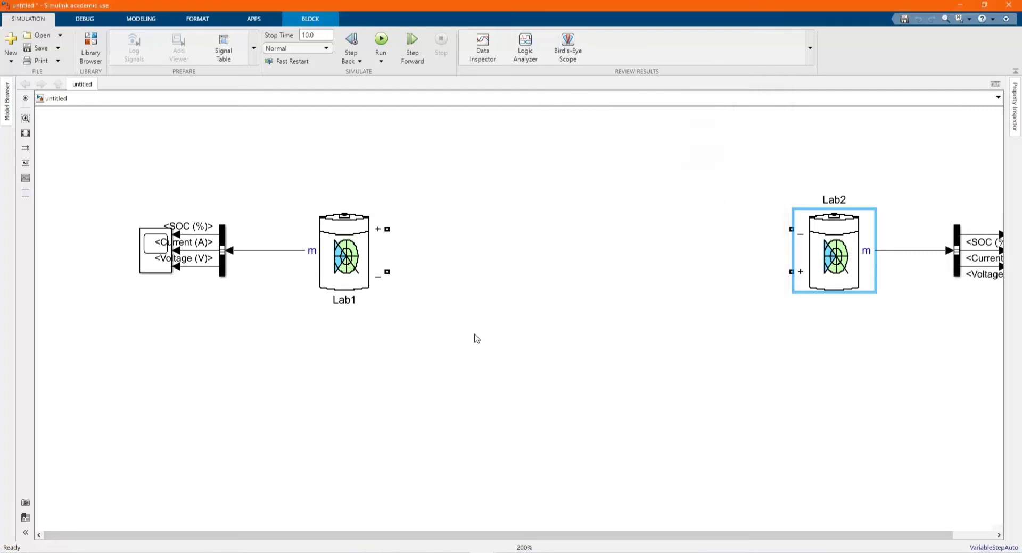
- Add five Breaker blocks to the model from the Library Browser
scroll(476, 336, down, 1)
click(796, 375)
scroll(664, 338, down, 1)
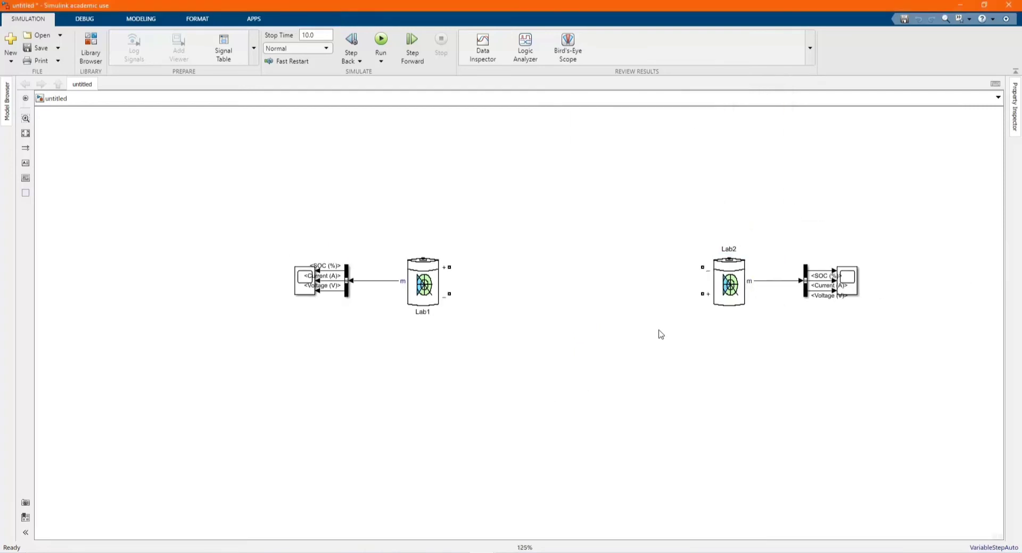
scroll(872, 431, up, 1)
click(92, 47)
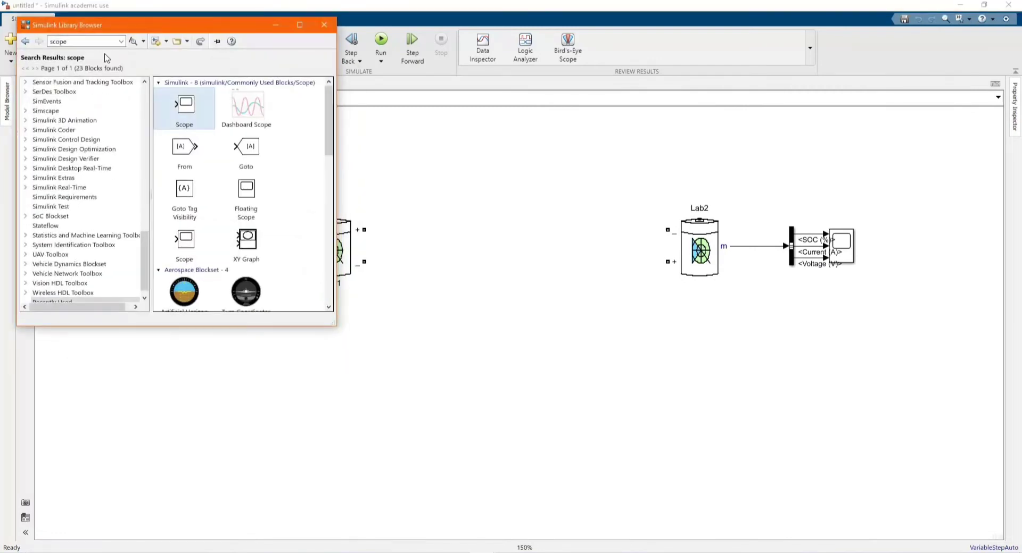
click(83, 303)
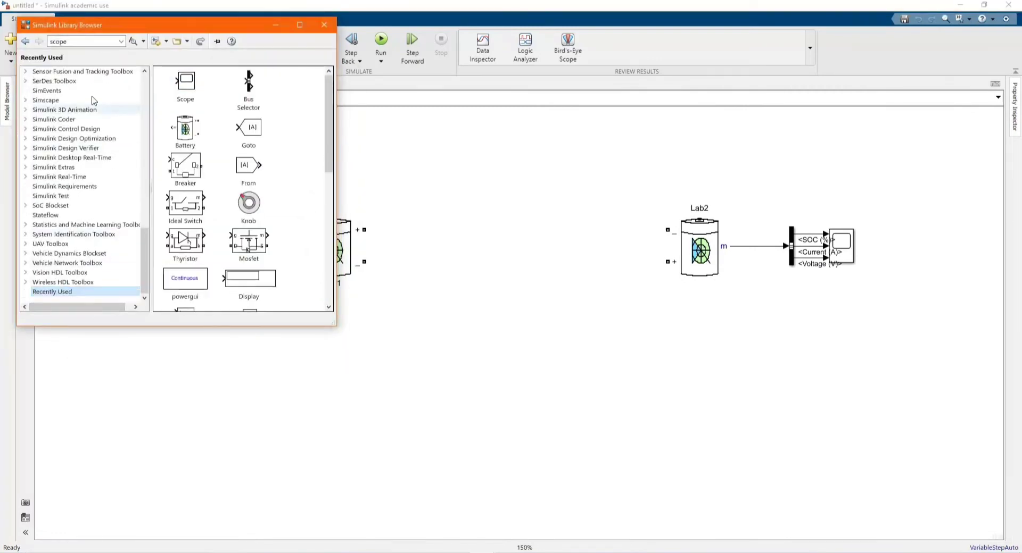
double_click(82, 42)
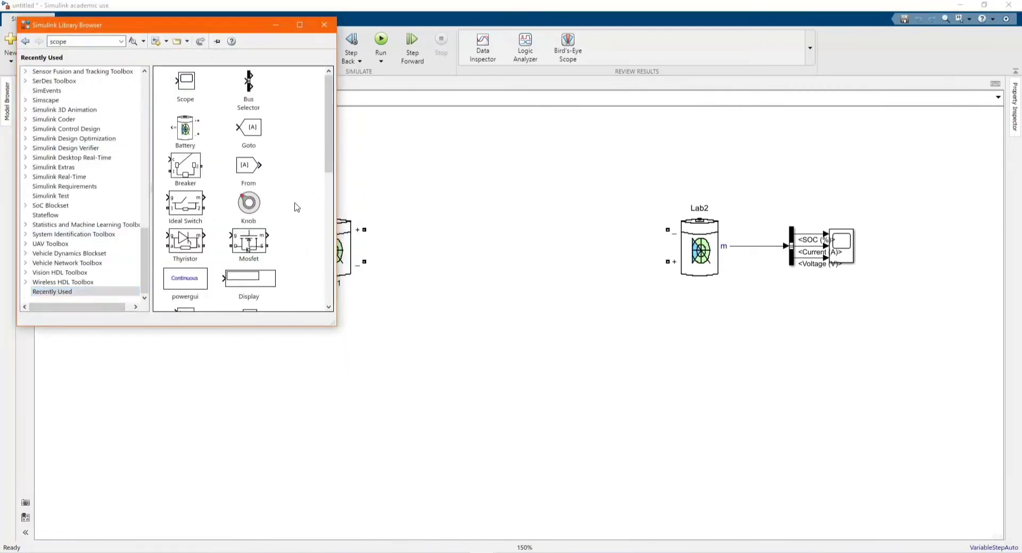
scroll(301, 209, down, 5)
scroll(306, 210, down, 4)
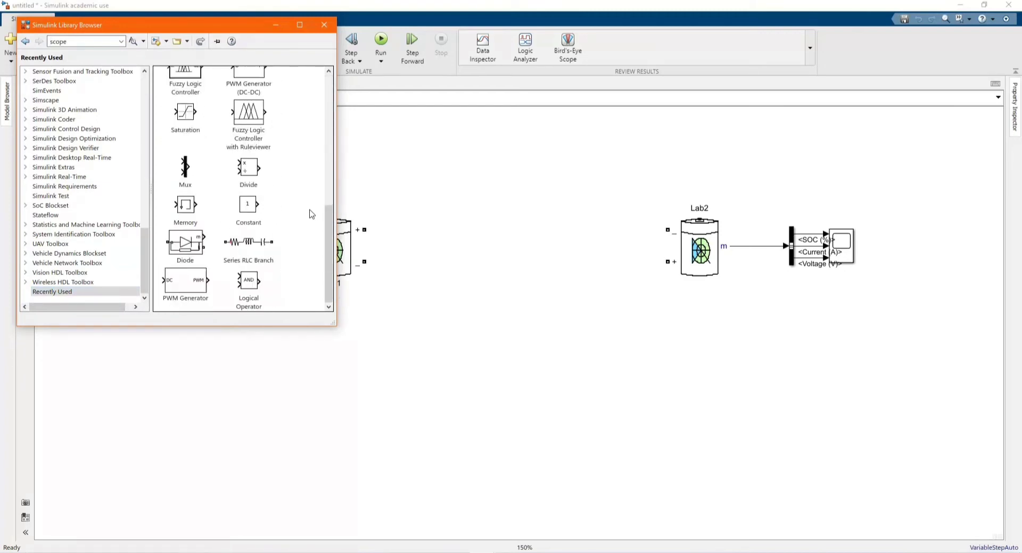
scroll(311, 207, up, 5)
scroll(310, 207, up, 3)
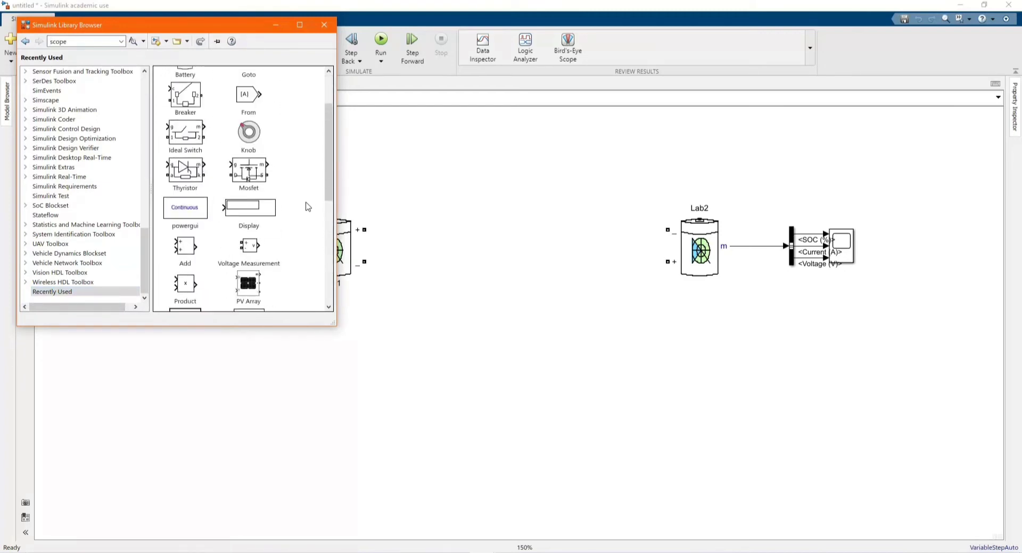
scroll(312, 207, up, 2)
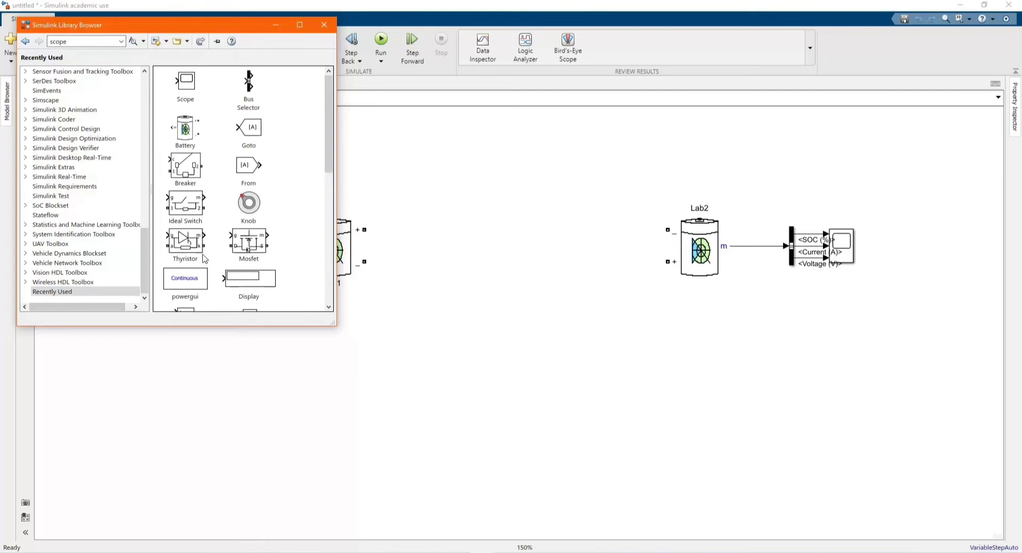
click(188, 160)
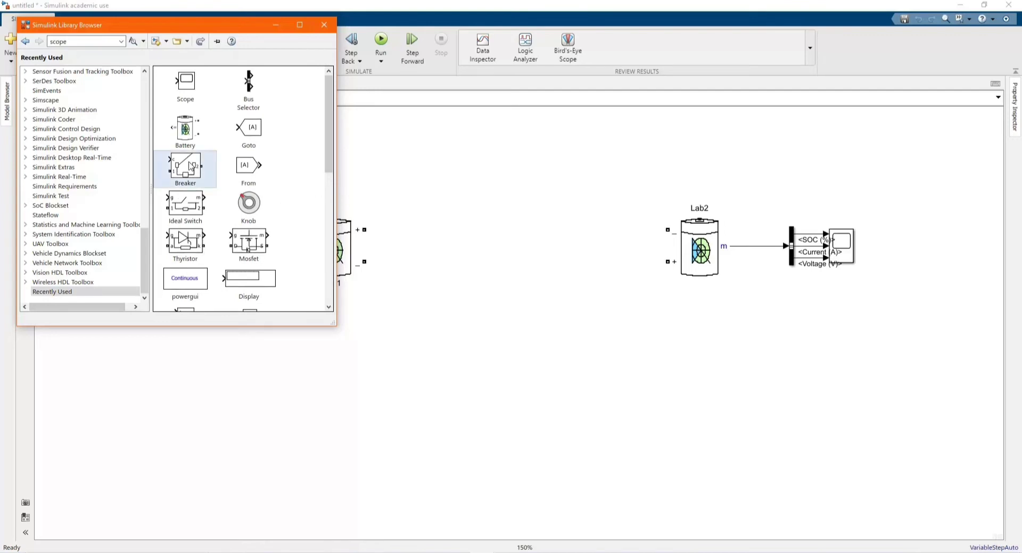
right_click(189, 163)
click(219, 167)
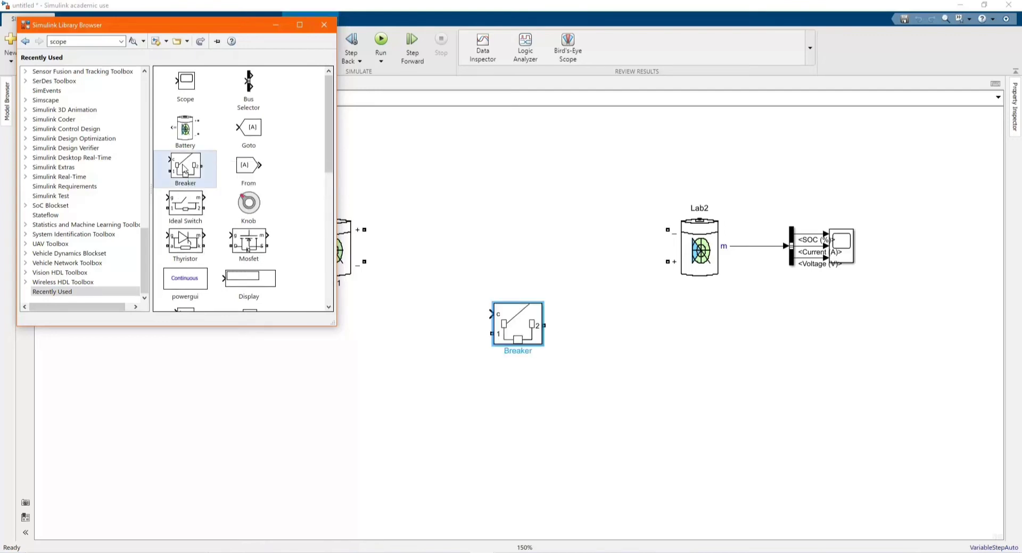
right_click(184, 169)
click(228, 172)
right_click(198, 168)
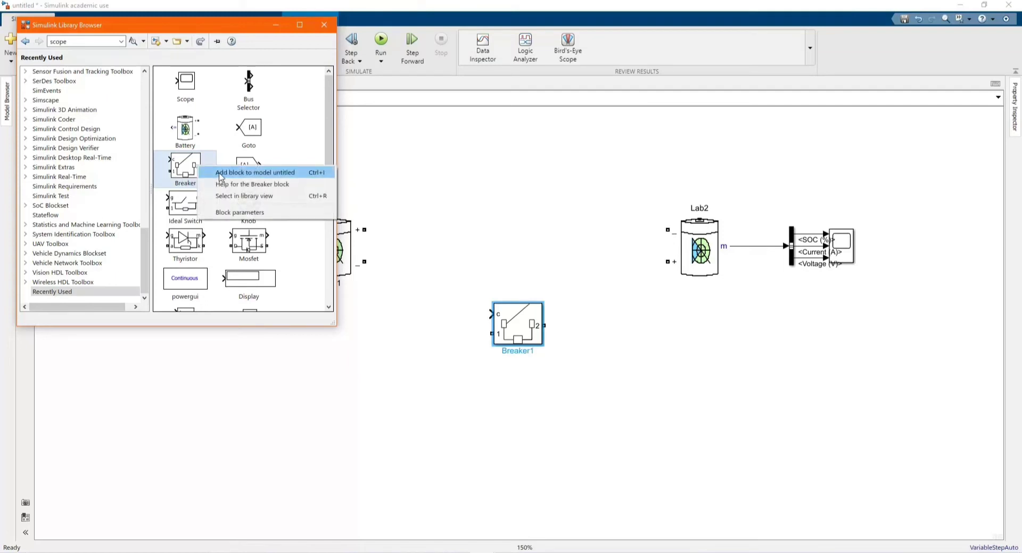
click(219, 173)
right_click(201, 168)
click(218, 170)
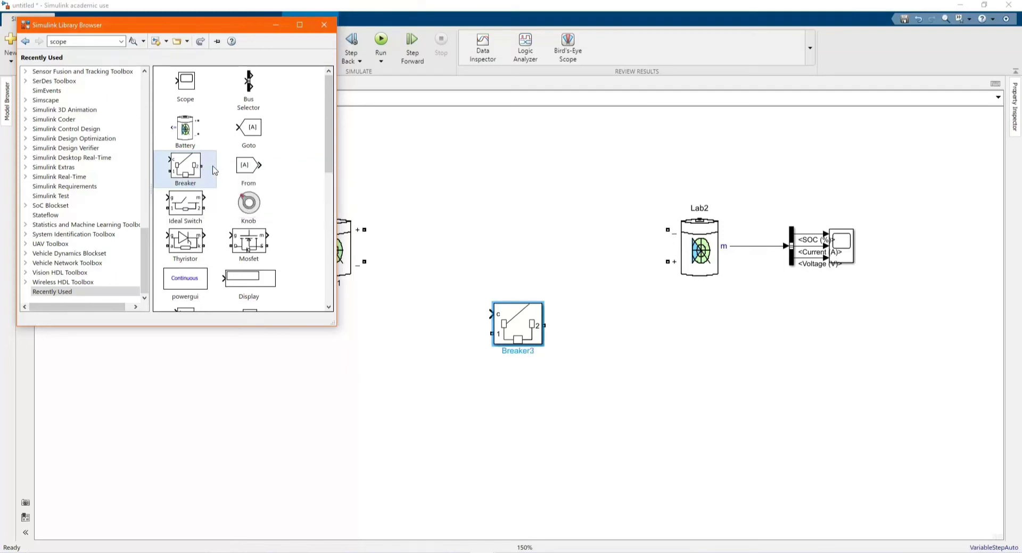
right_click(202, 166)
click(218, 171)
- Add a Goto block and a From block to the model
right_click(252, 130)
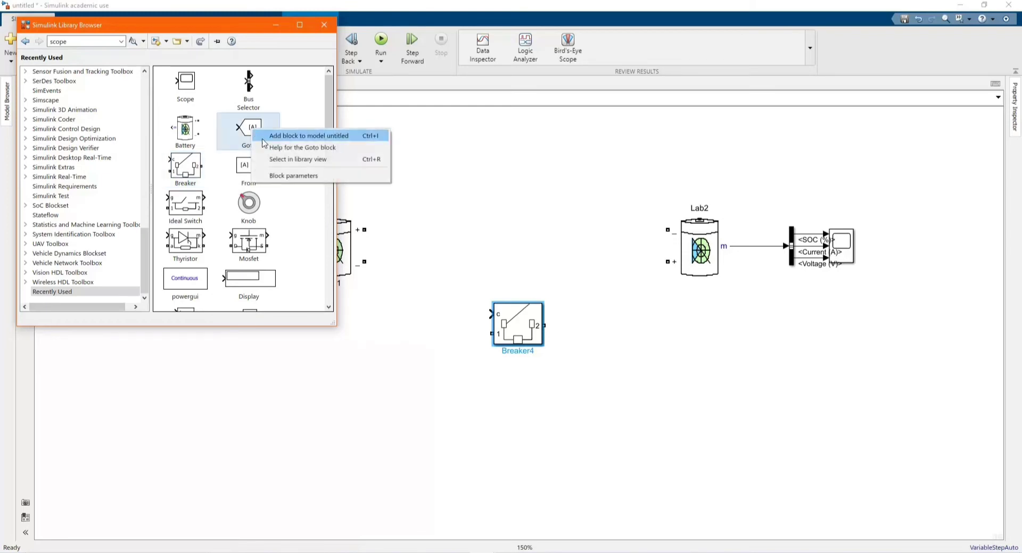
click(263, 139)
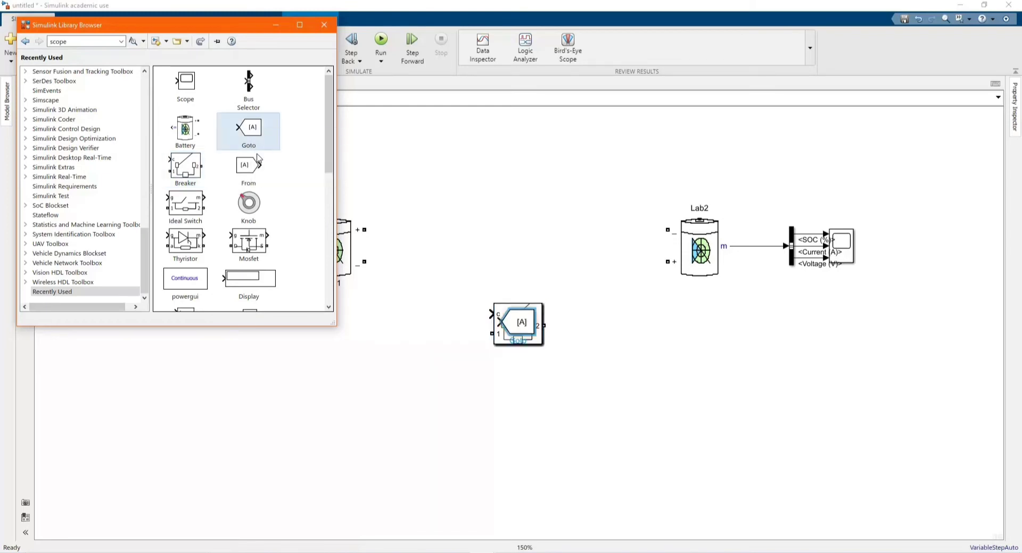
right_click(250, 167)
click(266, 174)
click(275, 25)
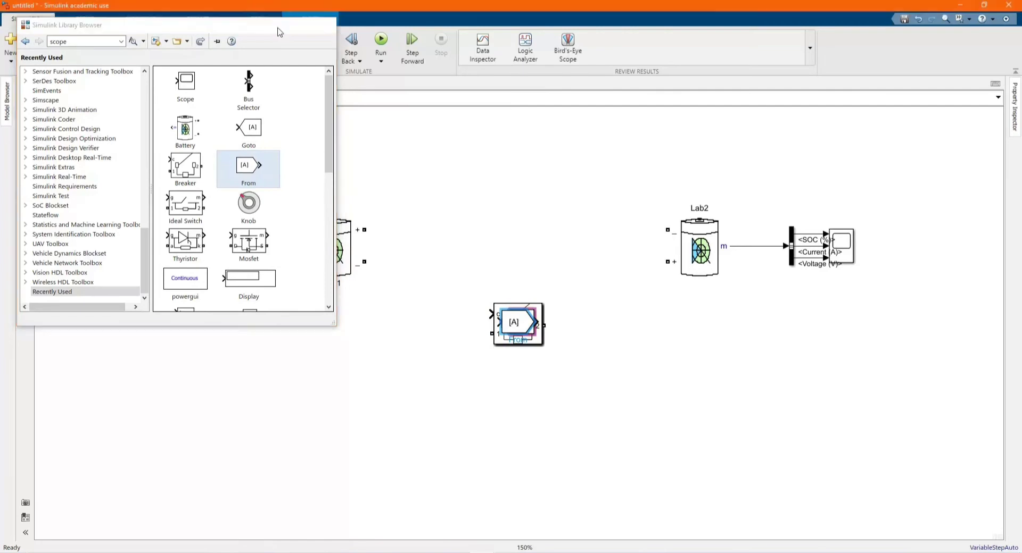
- Spread out the stacked blocks, placing From [A] and Goto [A] right, and delete the extra breaker
drag(511, 321, 629, 366)
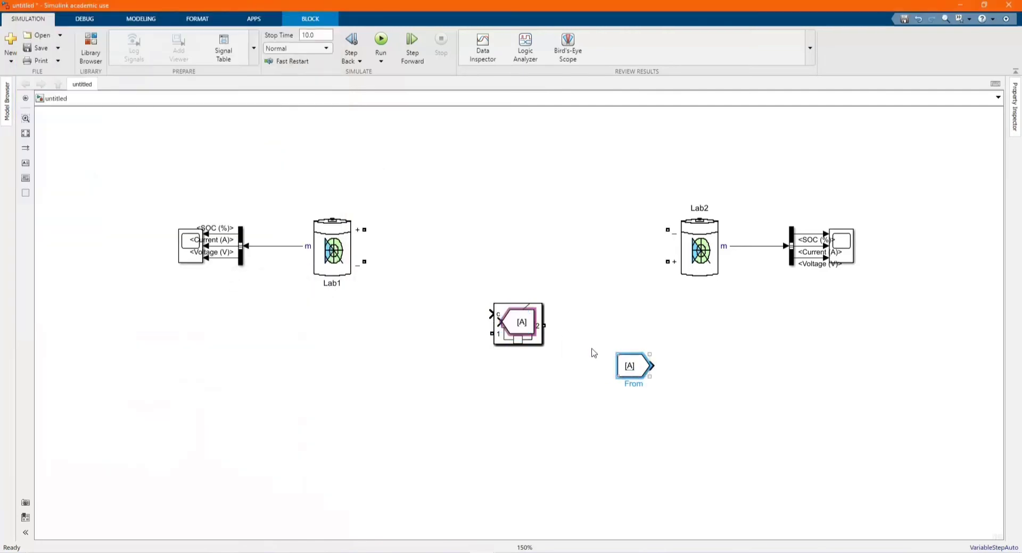
drag(513, 330, 515, 237)
drag(519, 325, 481, 180)
drag(513, 237, 772, 373)
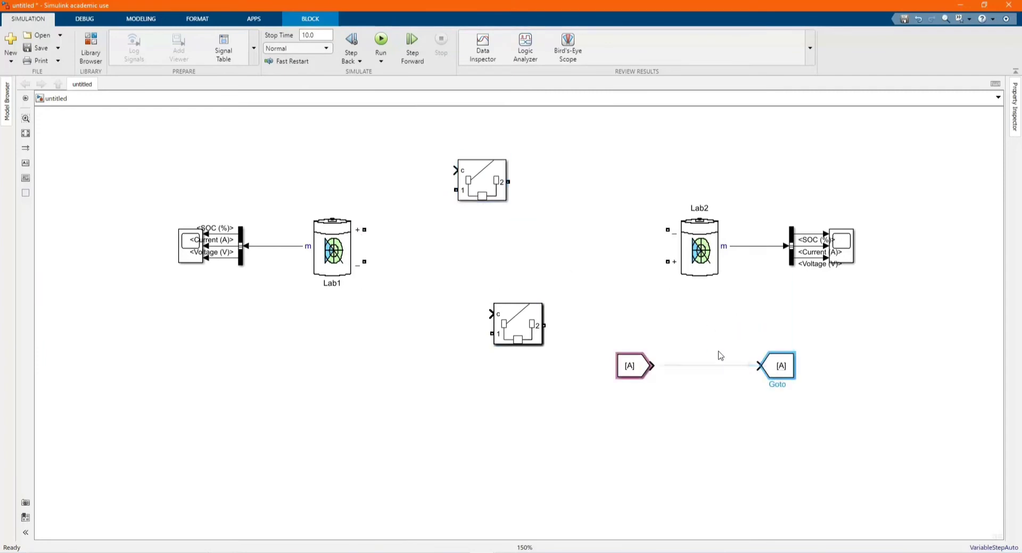
drag(526, 324, 524, 390)
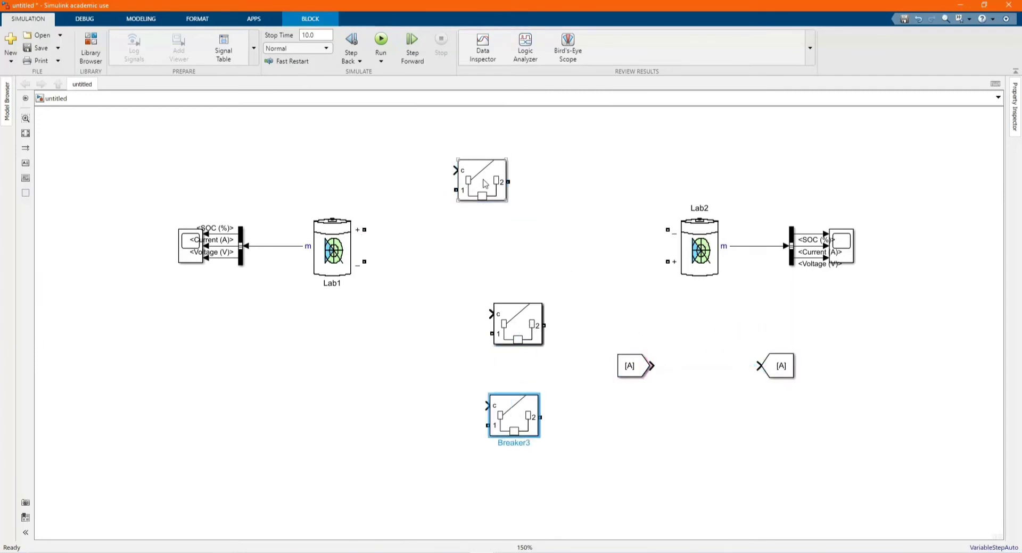
drag(484, 184, 525, 208)
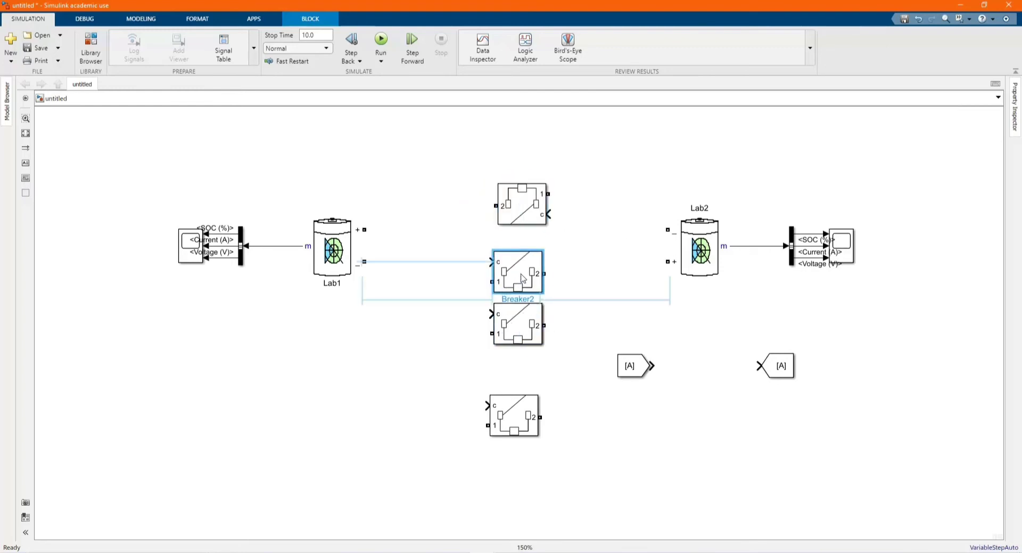
drag(521, 277, 392, 414)
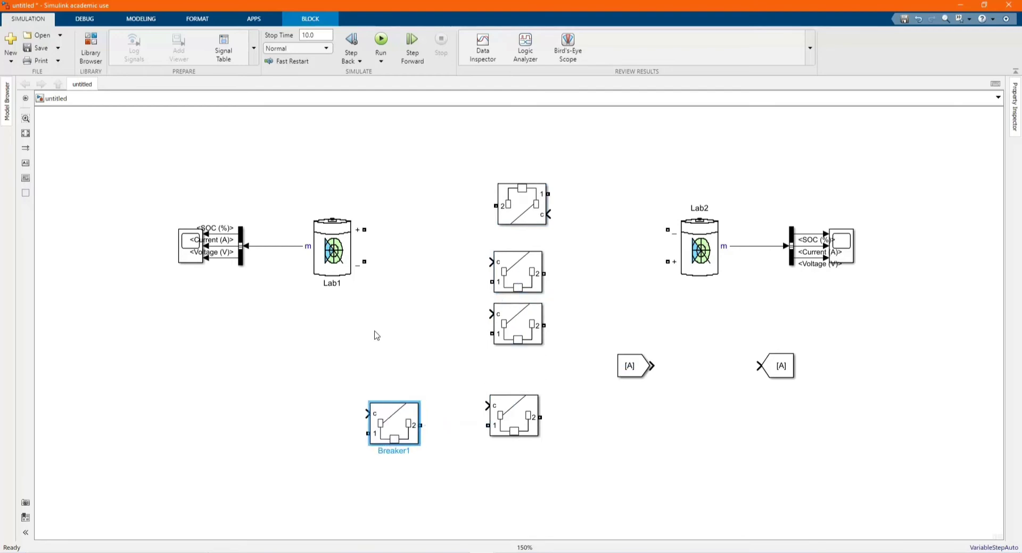
key(Delete)
- Flip the second breaker and align all four breakers in a column between Lab1 and Lab2
drag(521, 279, 521, 267)
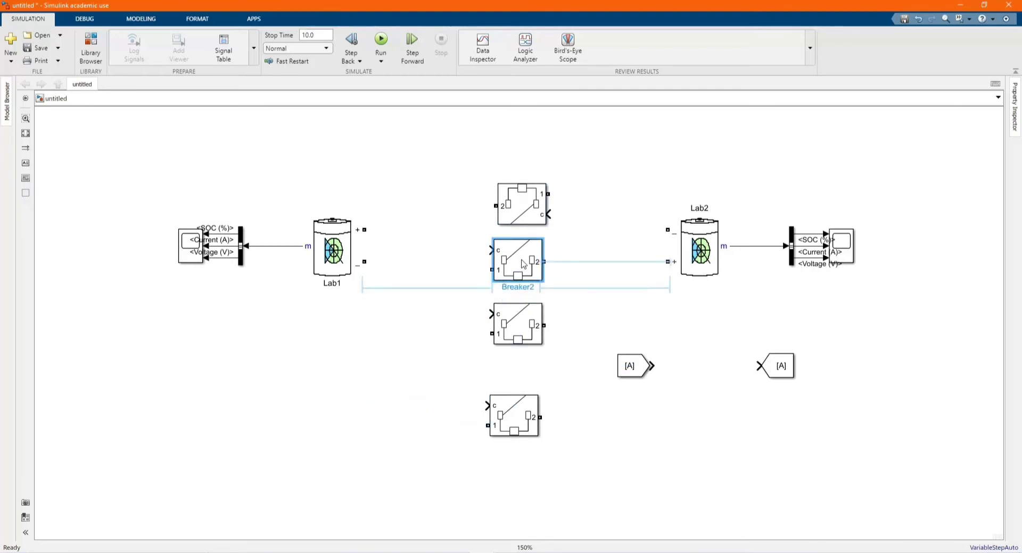
key(ctrl+r)
key(ctrl+r)
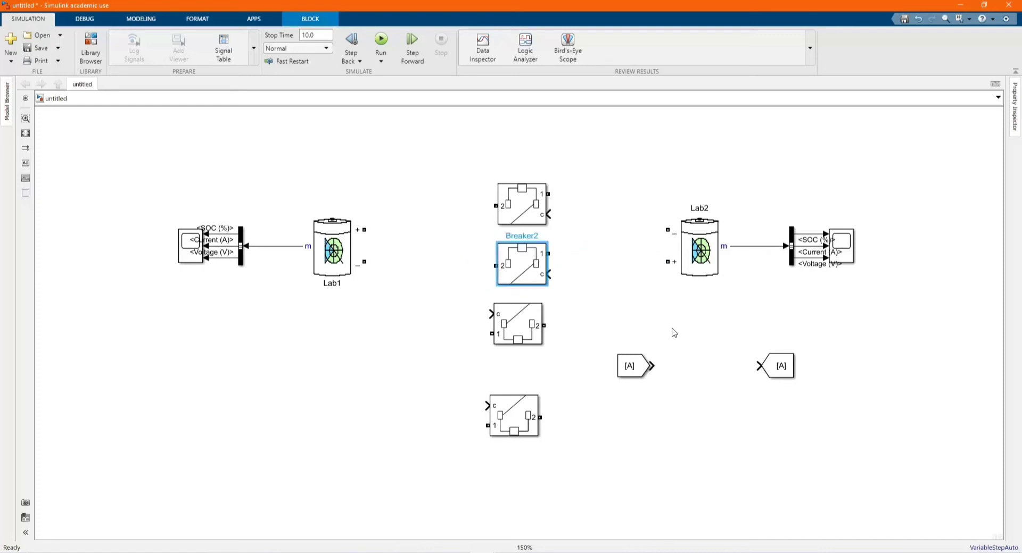
drag(513, 338, 520, 377)
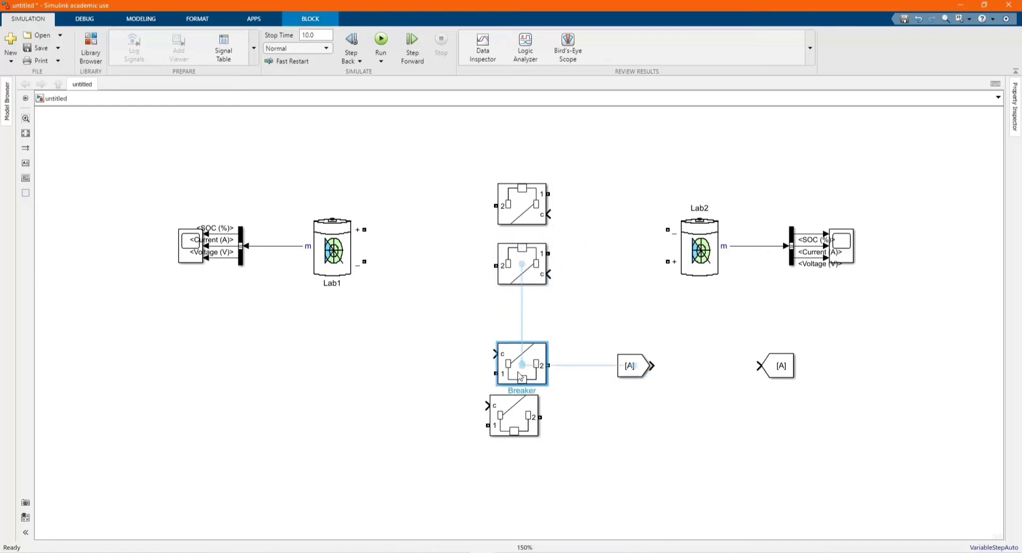
drag(514, 412, 522, 432)
drag(516, 382, 516, 398)
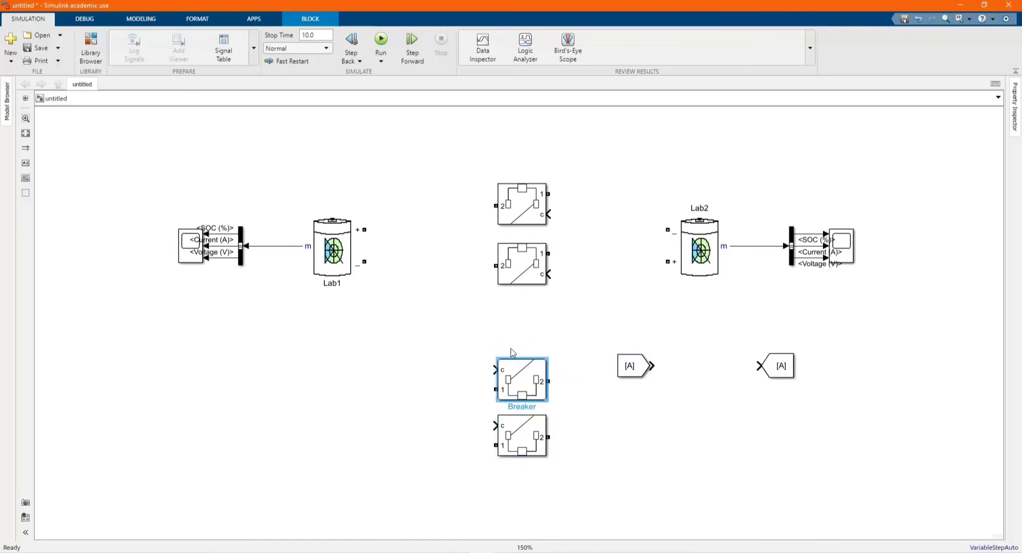
mouse_move(521, 277)
mouse_down()
mouse_move(526, 301)
mouse_move(525, 292)
mouse_up()
click(582, 293)
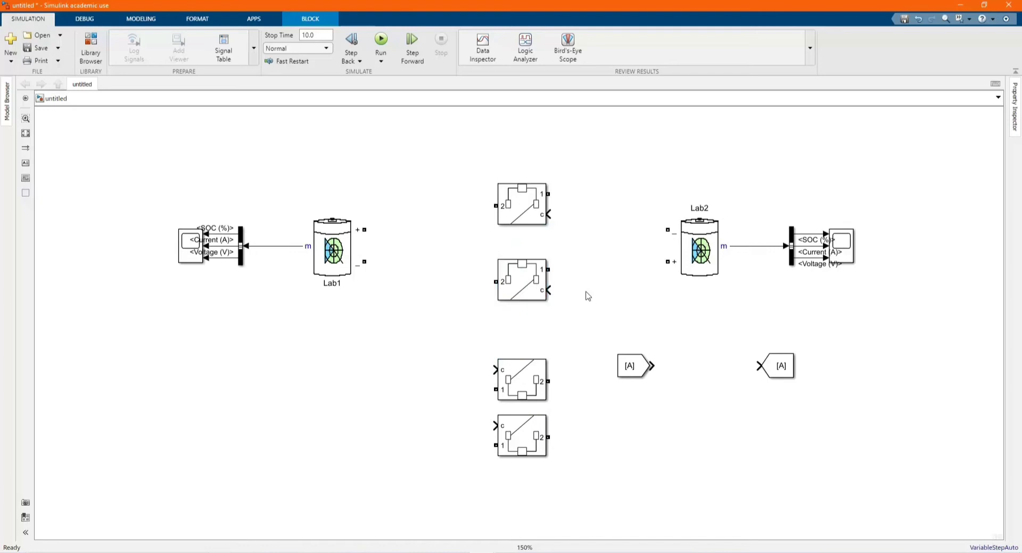
- Wire Lab2's + and − terminals to port 1 of the top and second breakers
click(679, 255)
mouse_move(668, 230)
mouse_down()
mouse_move(604, 228)
mouse_move(549, 194)
mouse_up()
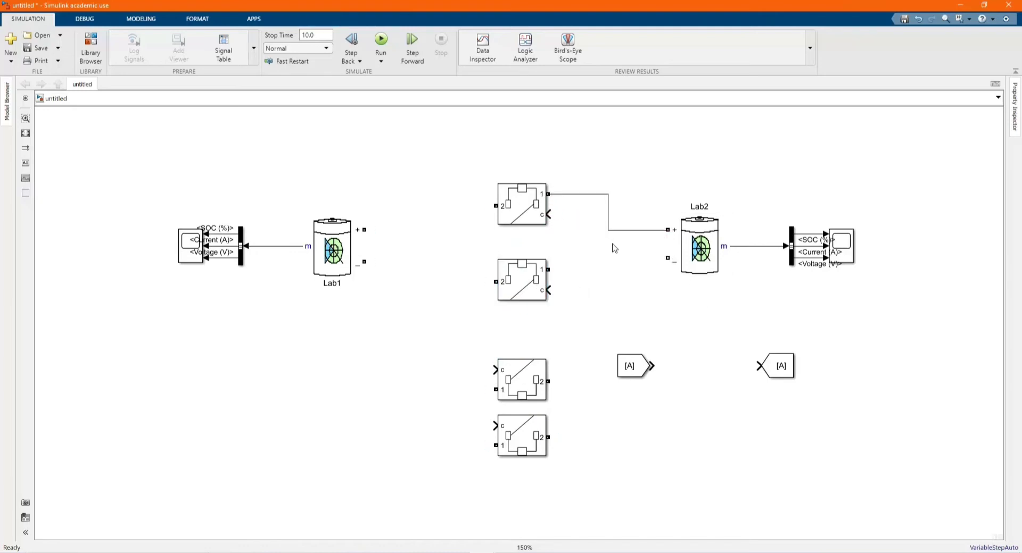
click(701, 259)
drag(668, 259, 549, 270)
- Wire Lab1's terminals to the lower breakers and join the second breaker's port 2 to Lab1's − line
scroll(591, 256, up, 1)
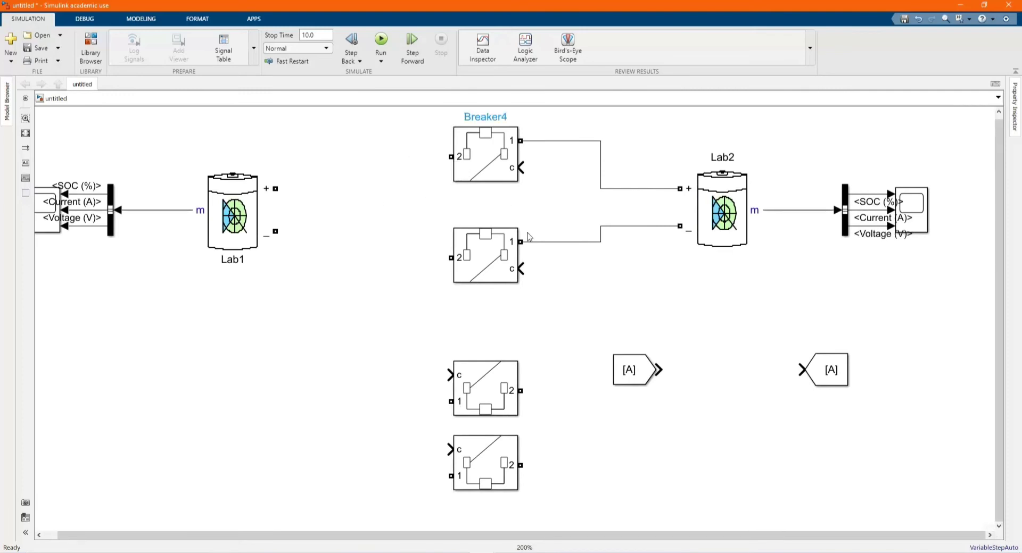
scroll(528, 237, down, 1)
scroll(493, 371, up, 1)
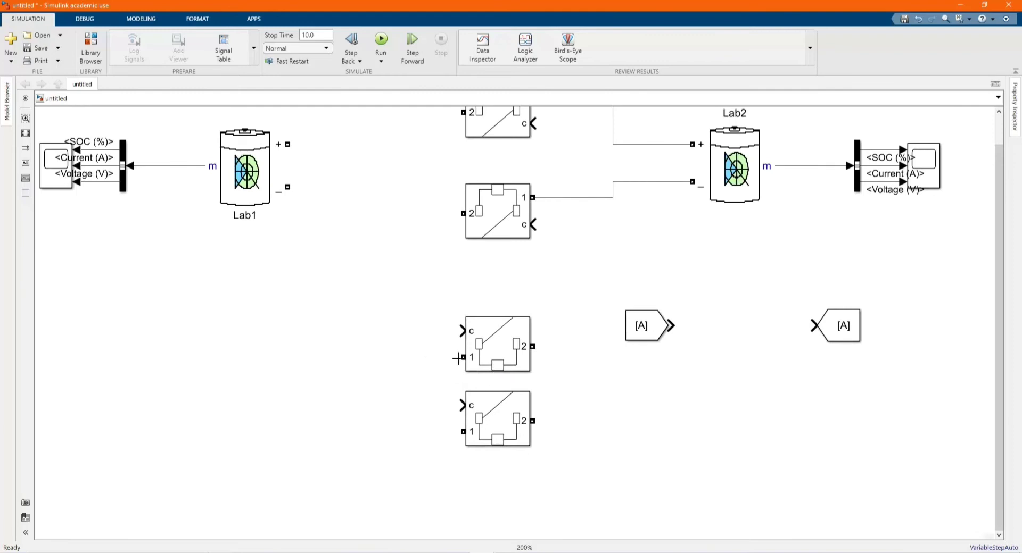
mouse_move(458, 358)
mouse_down()
mouse_move(422, 335)
mouse_move(322, 171)
mouse_move(287, 144)
mouse_up()
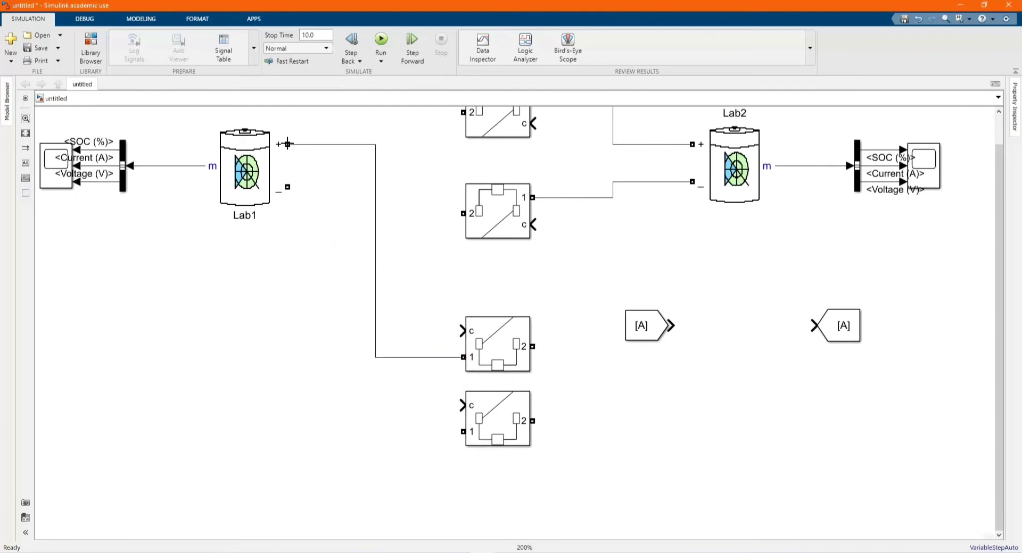
drag(502, 355, 500, 302)
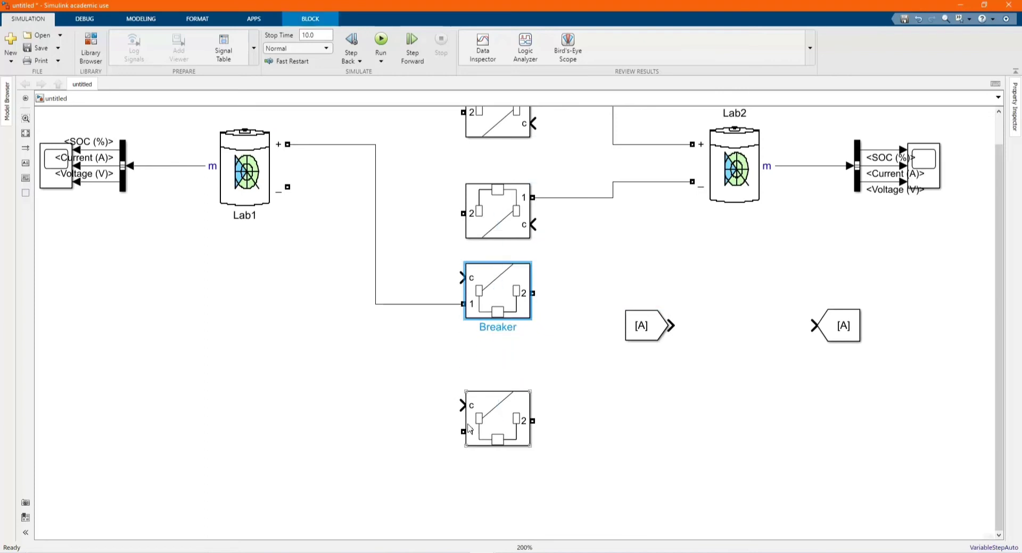
drag(463, 432, 287, 186)
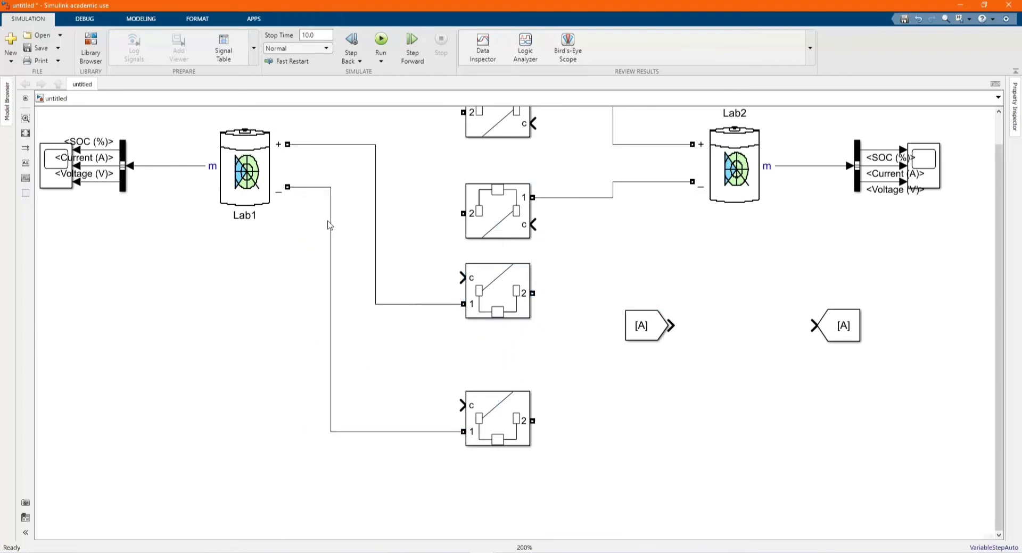
drag(460, 212, 331, 213)
scroll(367, 216, down, 1)
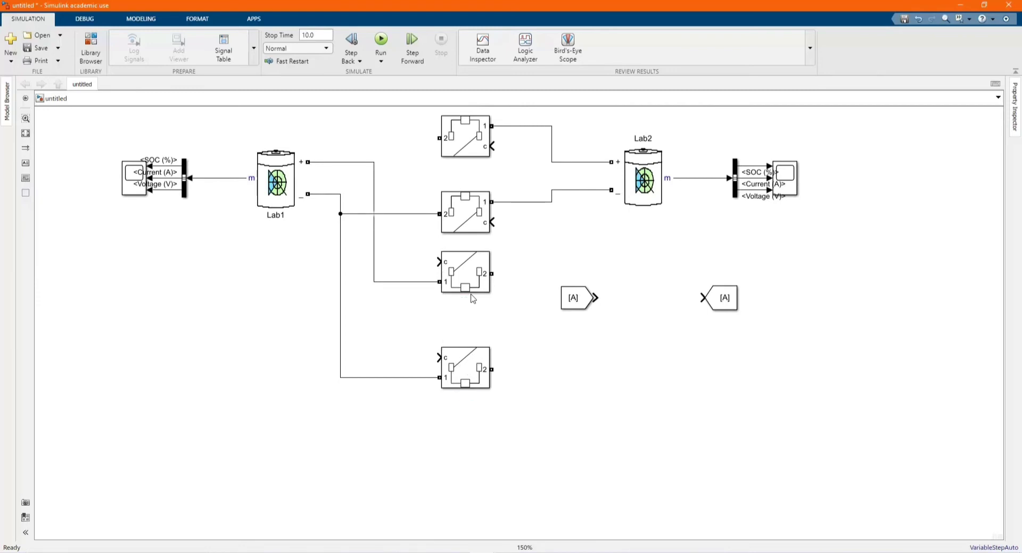
- Connect the top breaker's port 2 to Lab1's + line and place From [A] right of Goto [A]
drag(439, 138, 374, 163)
drag(572, 298, 663, 314)
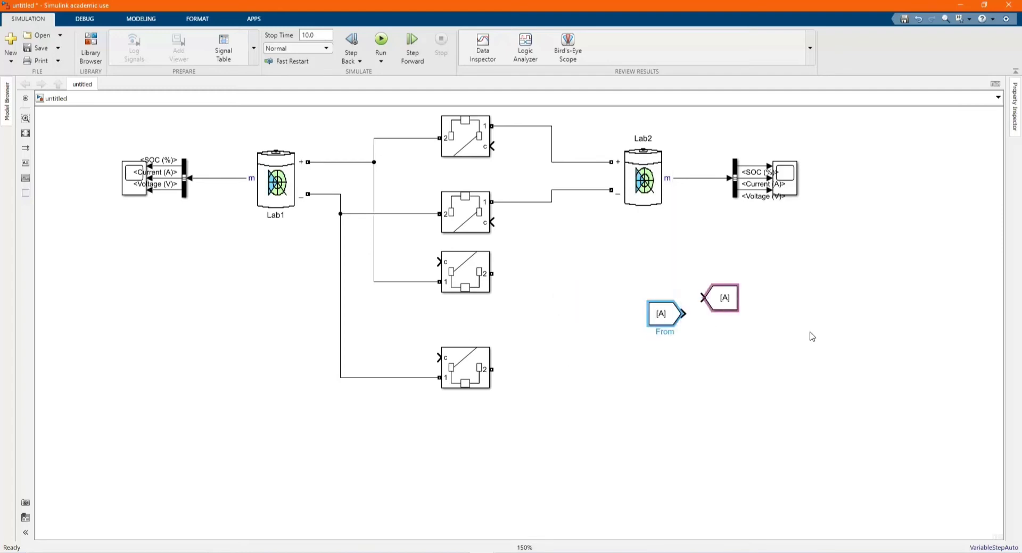
drag(812, 336, 872, 335)
- Add a Series RLC Branch block from the library to the model
click(90, 46)
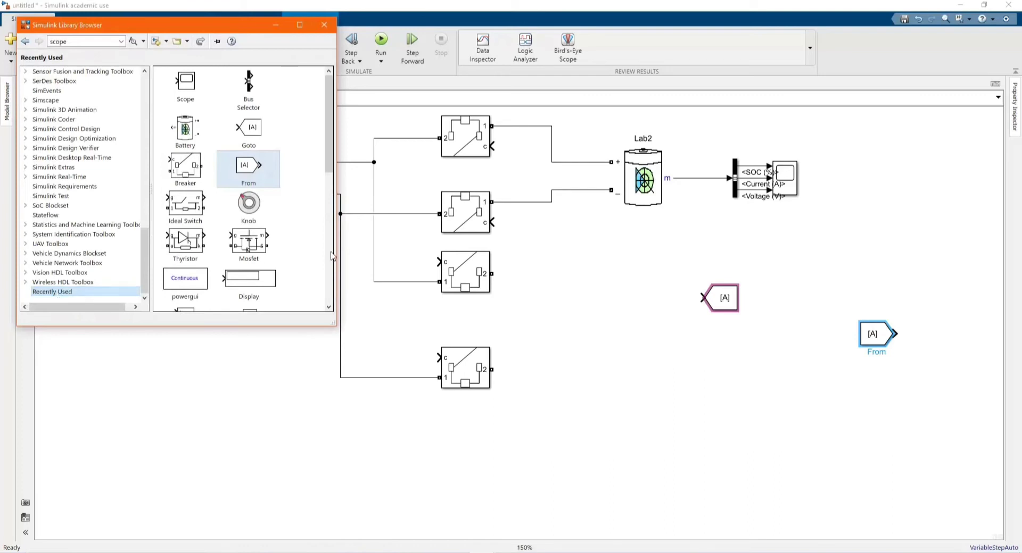
scroll(340, 246, down, 2)
scroll(309, 240, down, 6)
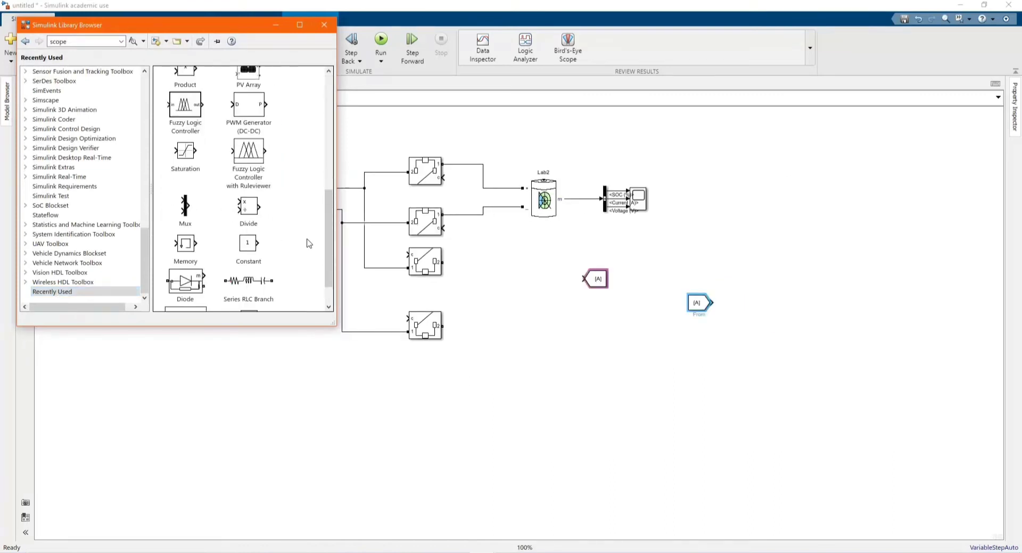
scroll(309, 244, down, 1)
right_click(257, 248)
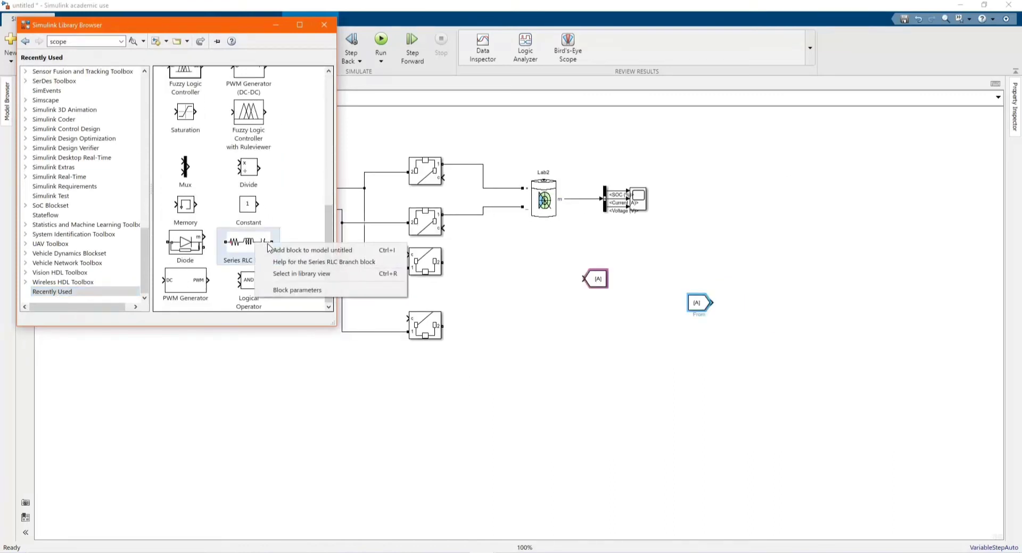
click(288, 250)
click(276, 25)
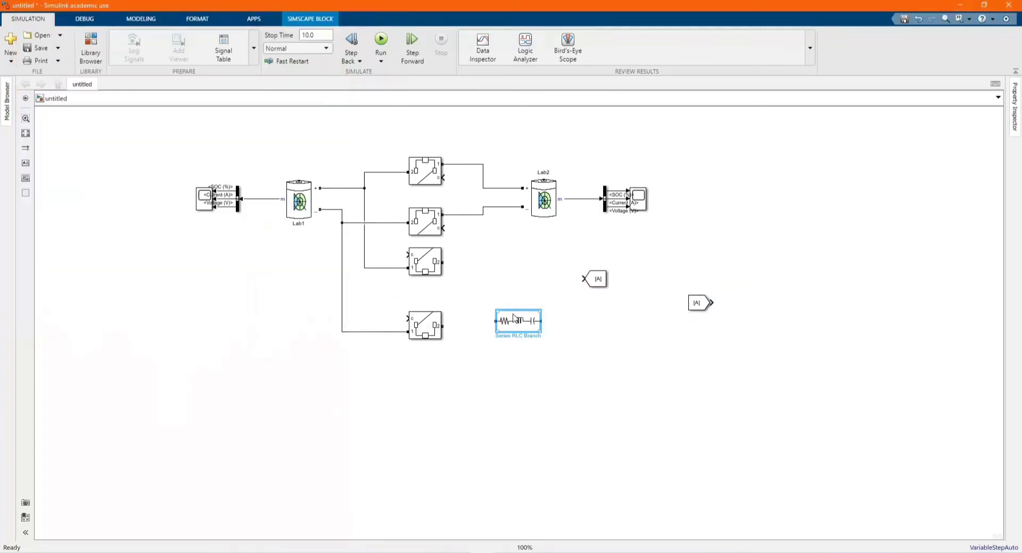
- Place the RLC branch beside Goto [A] and make it an R-only branch of 1000 ohms
drag(512, 321, 521, 278)
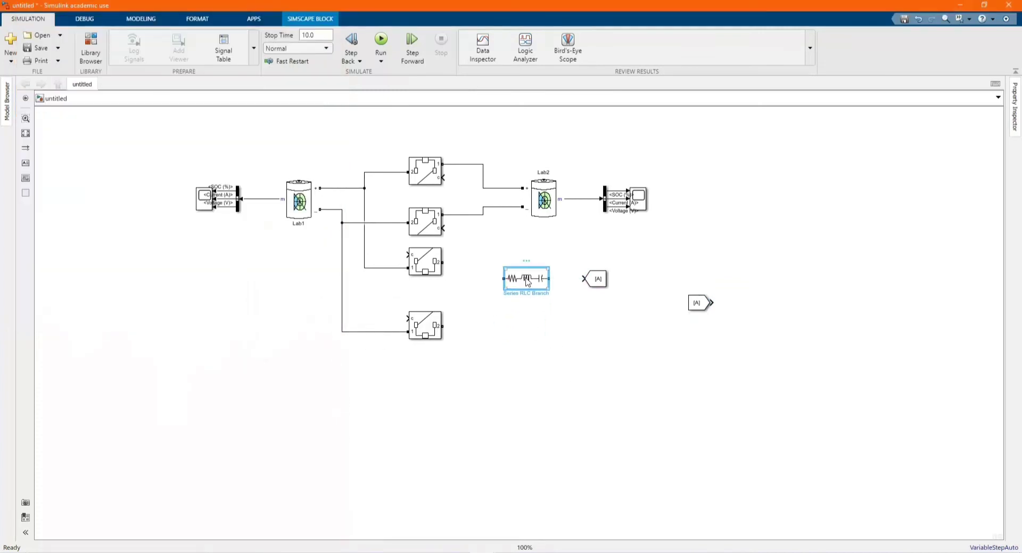
double_click(527, 282)
click(633, 226)
click(631, 246)
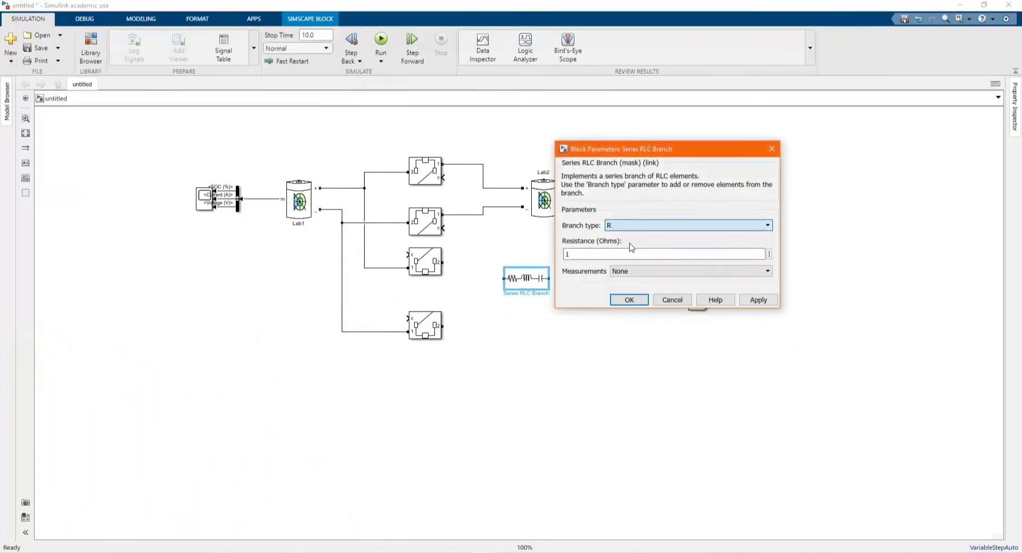
key(Tab)
text(1)
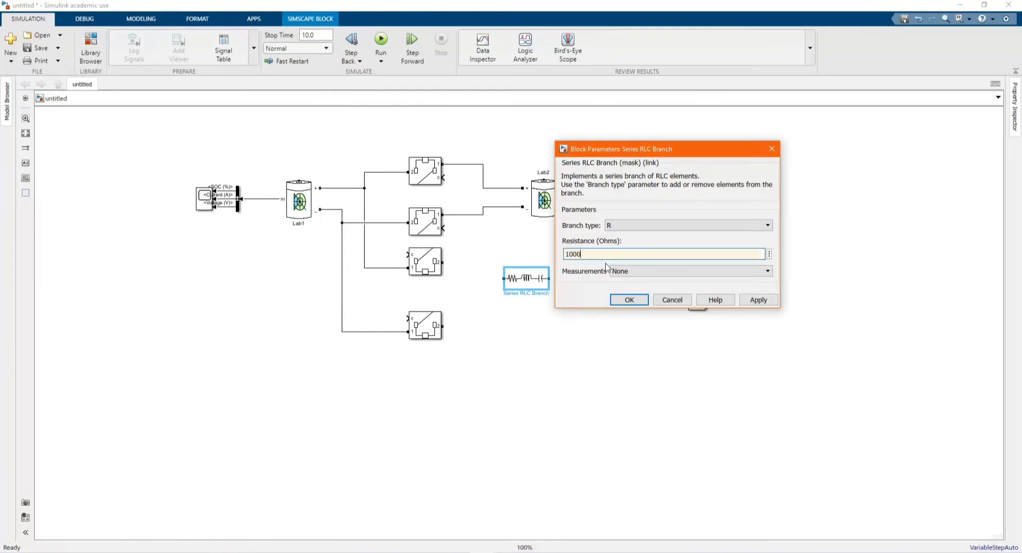
key(Return)
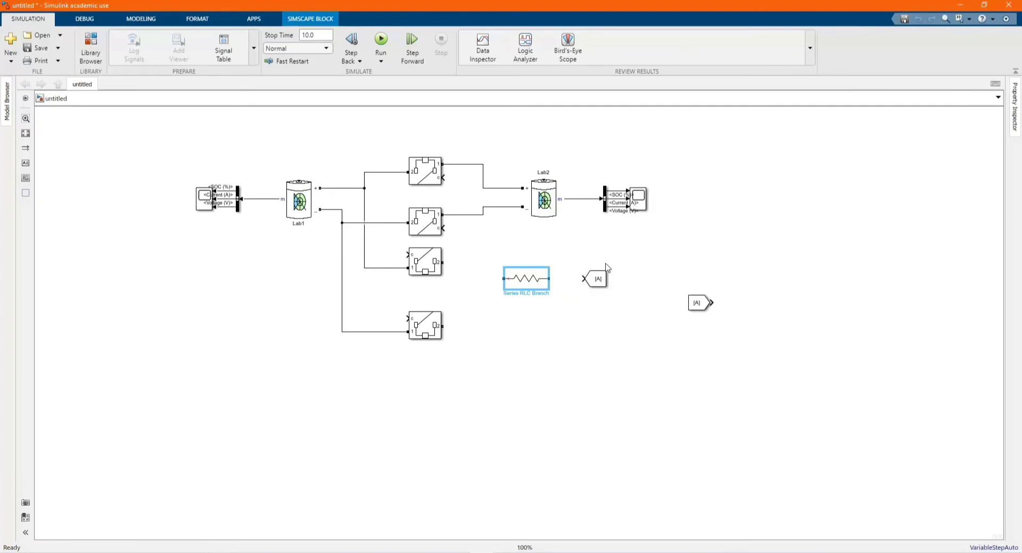
- Turn the Series RLC Branch vertical and move it down beside the [A] block
key(ctrl+r)
key(ctrl+i)
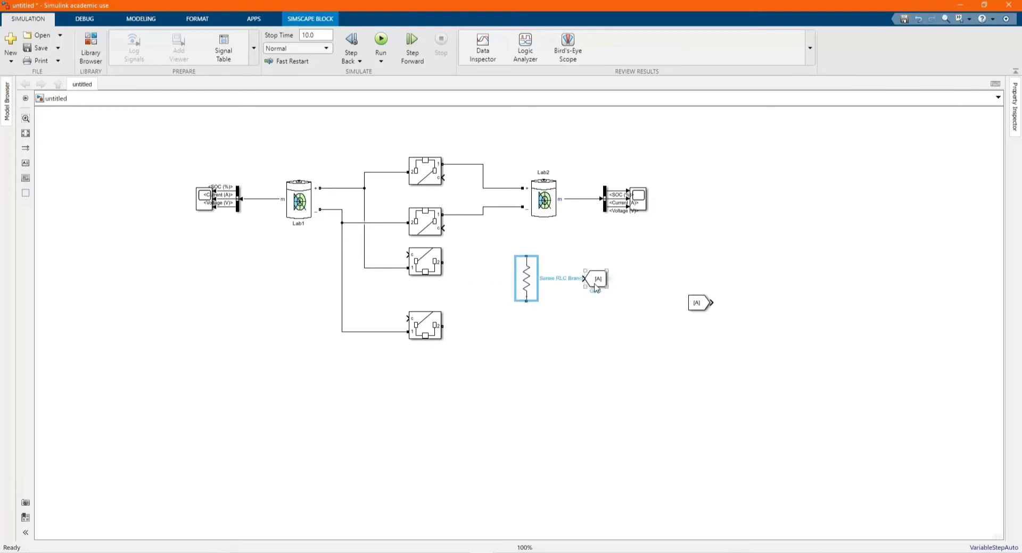
drag(530, 282, 535, 308)
- Wire the RLC branch between the middle and bottom switches' outputs and shift the [A] Goto right
scroll(623, 362, up, 2)
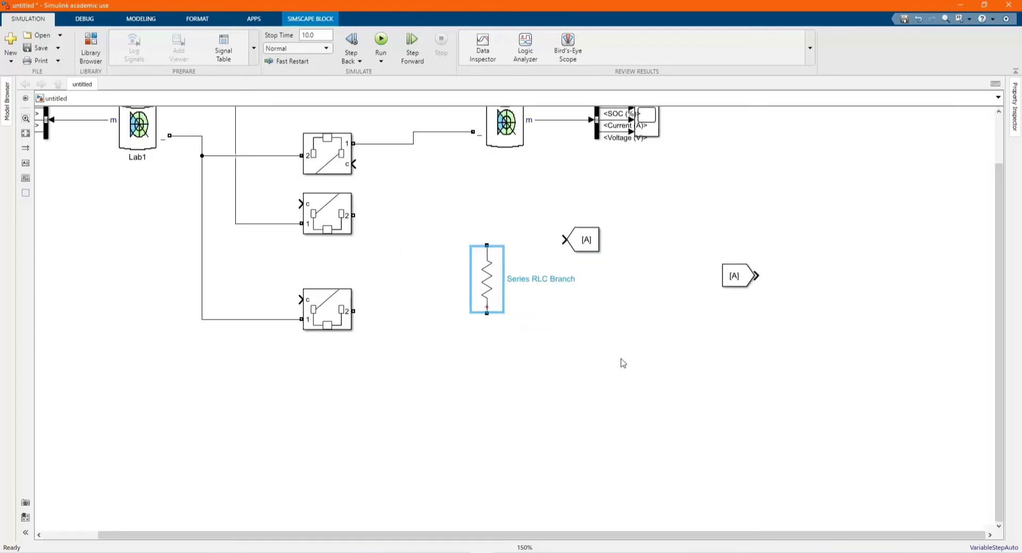
mouse_move(486, 242)
mouse_down()
mouse_move(417, 217)
mouse_move(353, 216)
mouse_up()
mouse_move(486, 313)
mouse_down()
mouse_move(360, 321)
mouse_move(354, 311)
mouse_up()
mouse_move(489, 295)
mouse_down()
mouse_move(506, 254)
mouse_move(505, 273)
mouse_up()
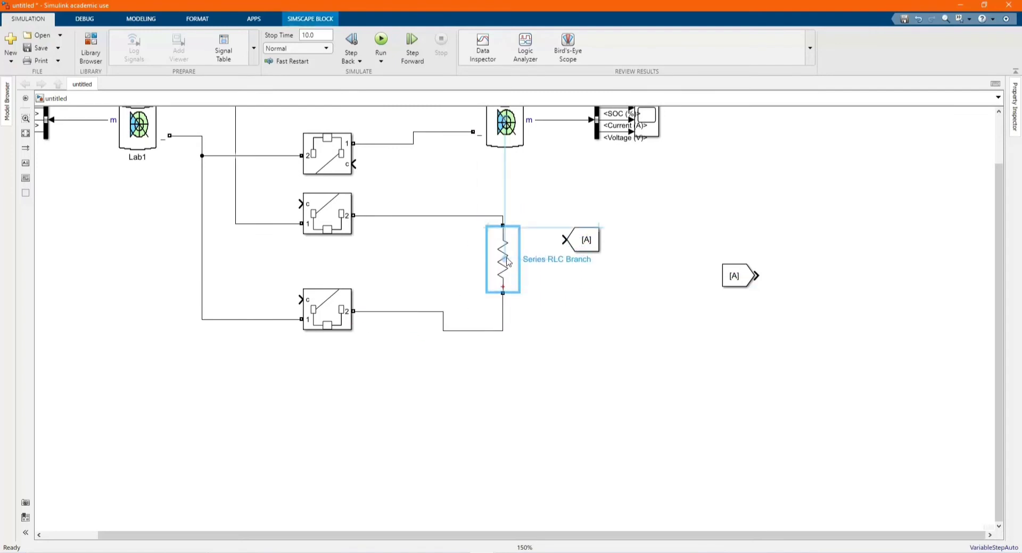
drag(585, 240, 779, 215)
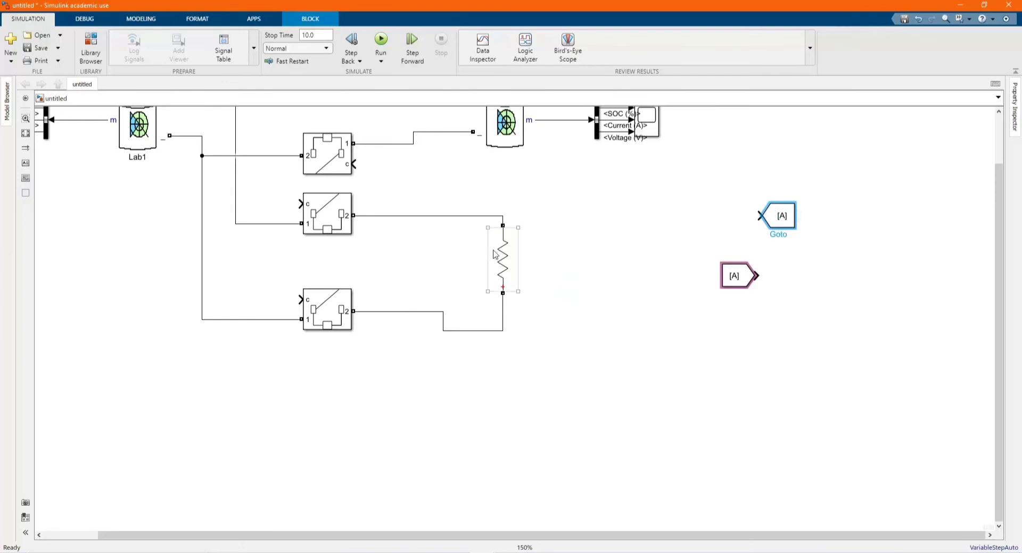
- Rename the Series RLC Branch block to 'Load'
click(508, 255)
key(BackSpace)
key(BackSpace)
key(BackSpace)
key(BackSpace)
key(BackSpace)
key(BackSpace)
key(BackSpace)
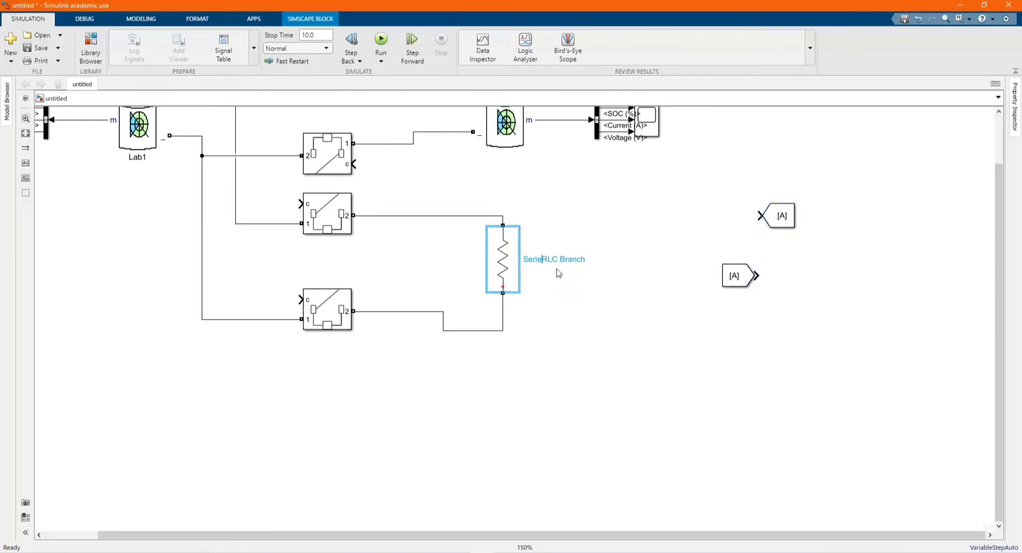
key(Delete)
key(Delete)
key(Delete)
key(Delete)
key(Delete)
key(Delete)
key(Delete)
key(Delete)
key(Caps_Lock)
text(L)
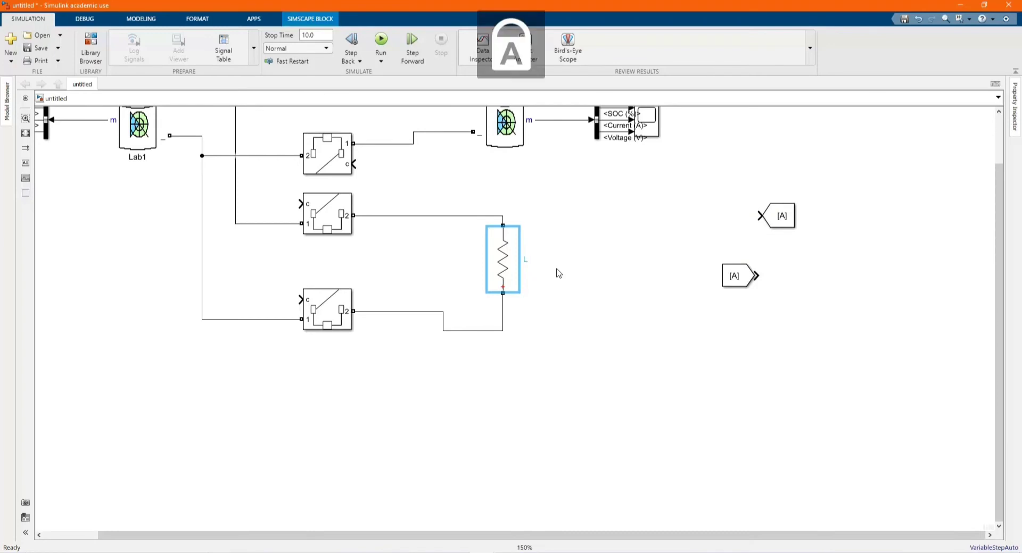
key(Caps_Lock)
text(oad)
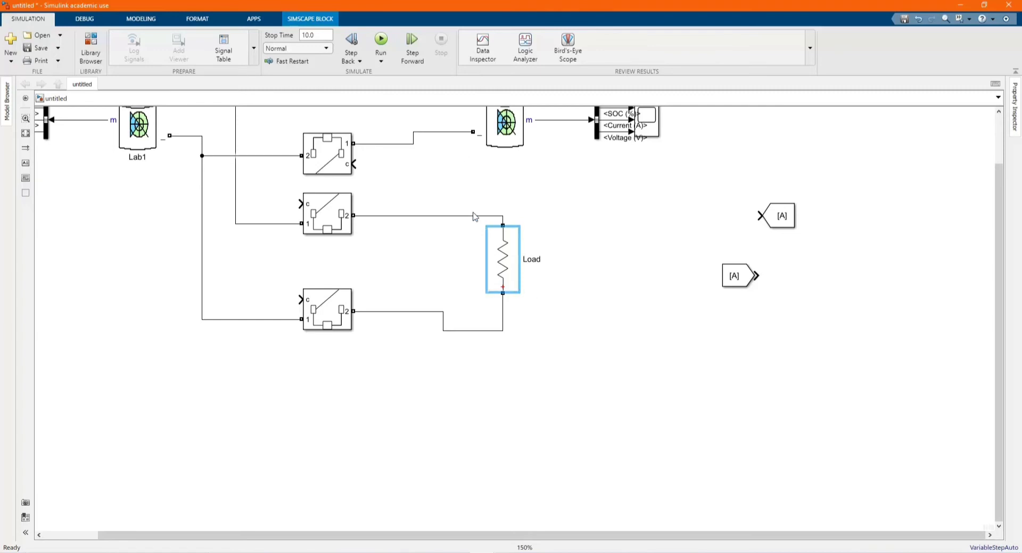
click(337, 209)
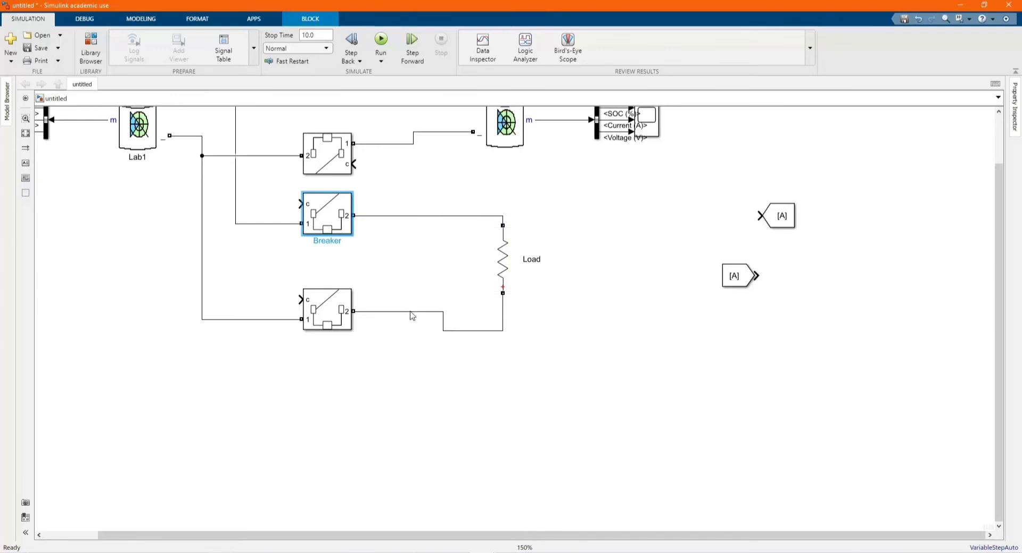
- Straighten the Load wiring and move the [A] From block left beside the lower switches
drag(413, 313, 412, 332)
drag(502, 261, 503, 269)
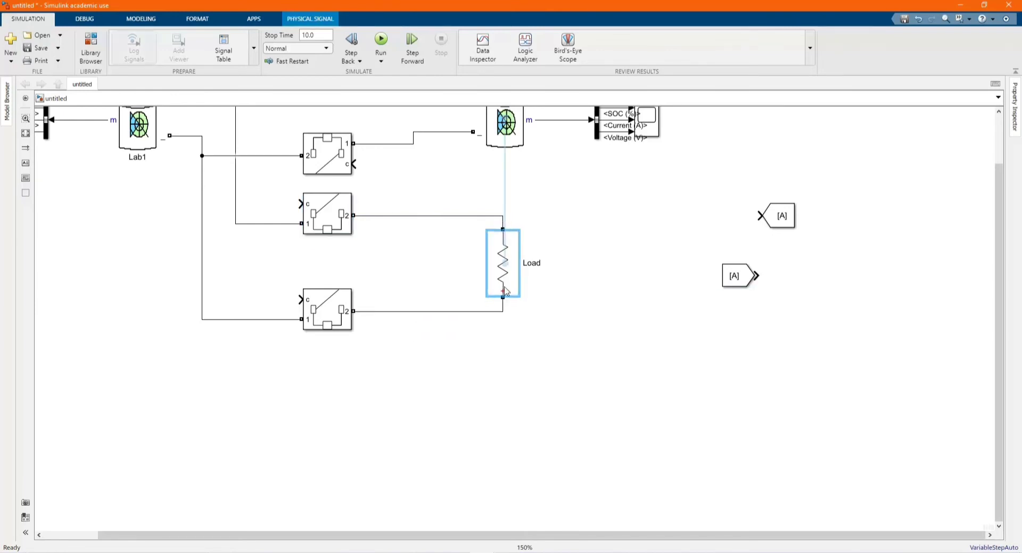
drag(464, 311, 463, 323)
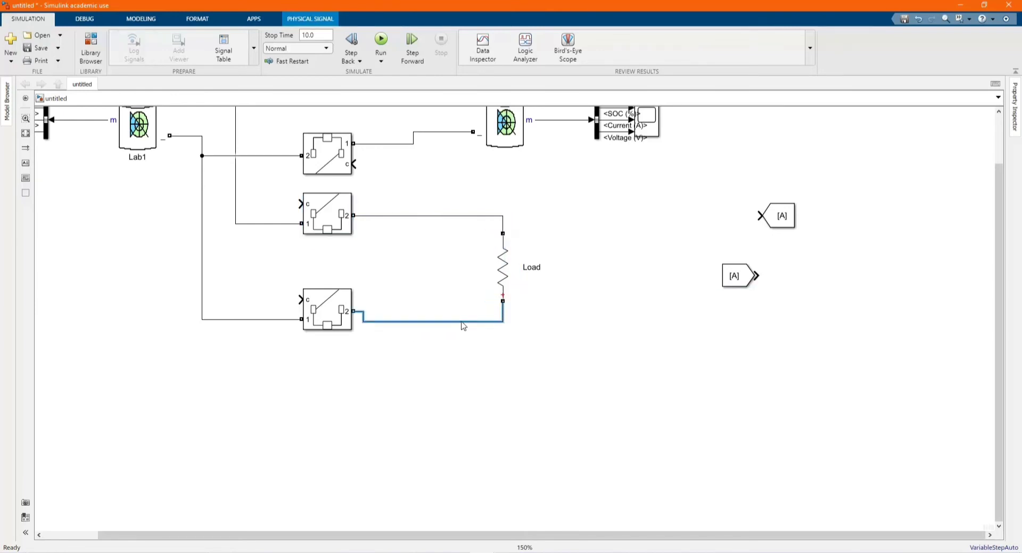
click(596, 339)
drag(848, 353, 361, 336)
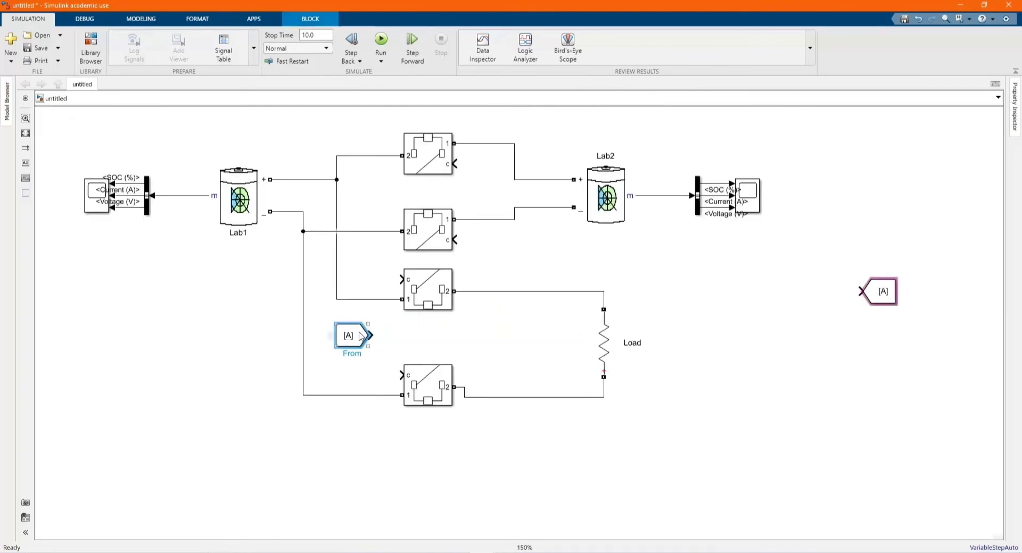
- Set the From block's tag to 'Discharge' and enlarge it so the name shows
double_click(361, 336)
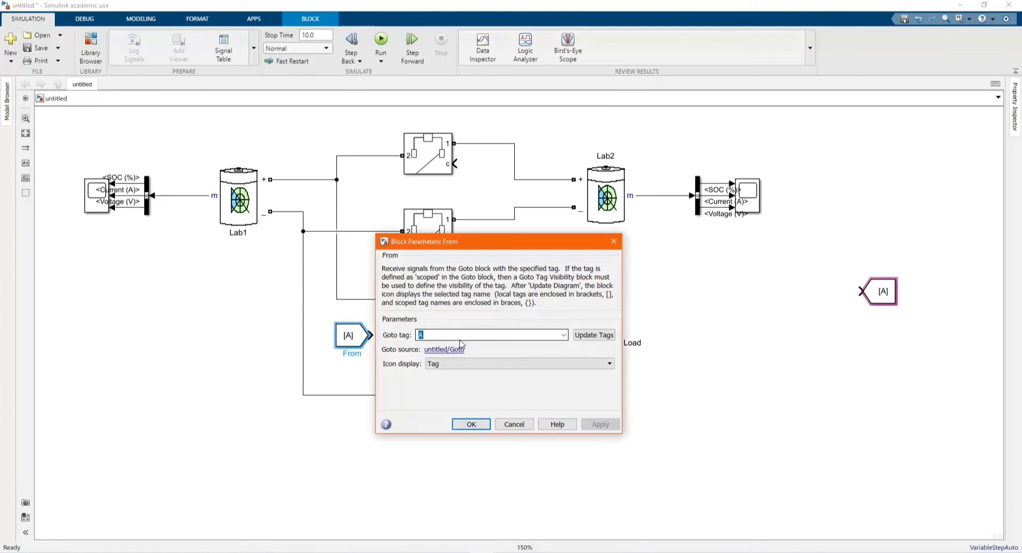
key(Caps_Lock)
text(D)
key(Caps_Lock)
text(isch)
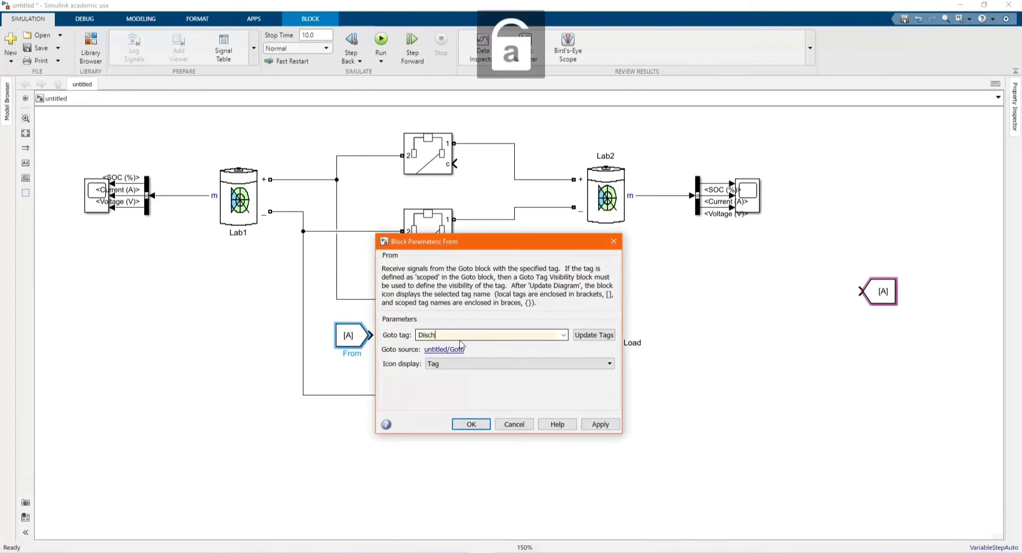
text(arge)
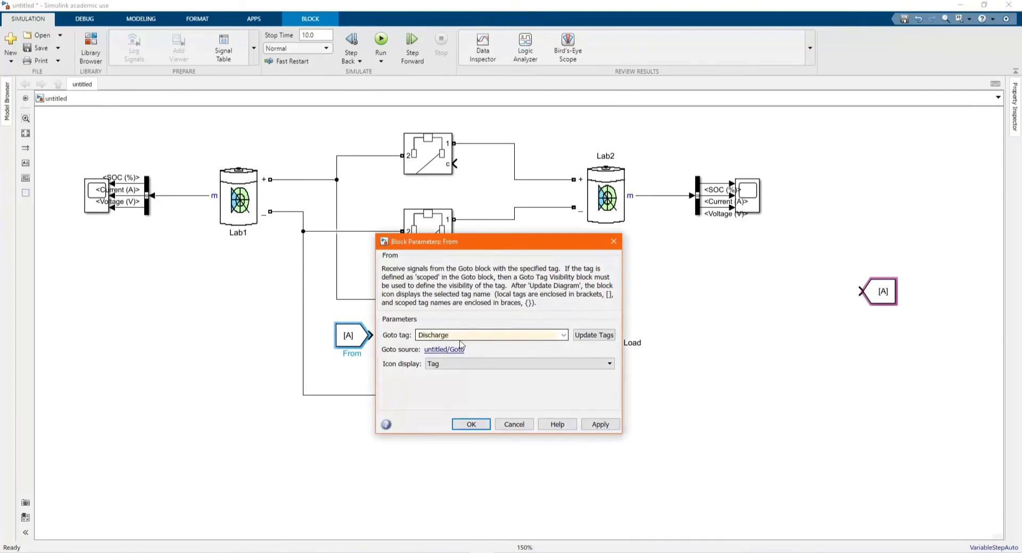
key(Return)
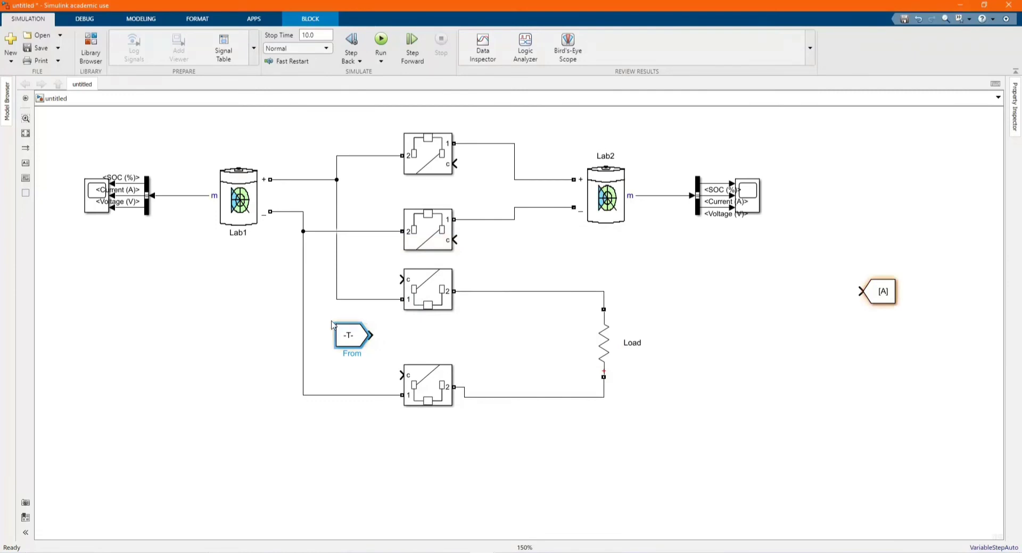
click(337, 329)
drag(335, 322, 323, 318)
- Create a matching [Discharge] Goto block on the left and move the [A] Goto left
click(355, 370)
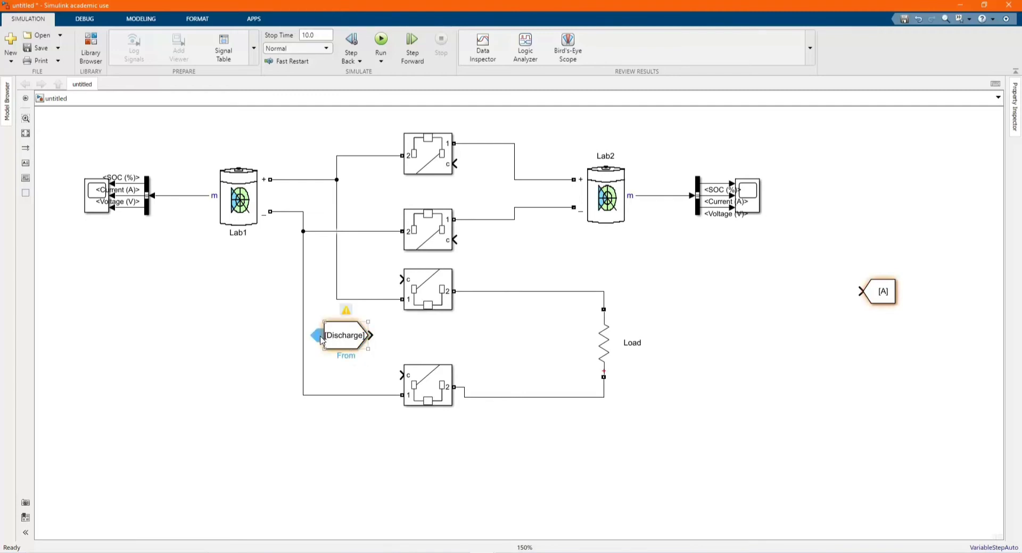
drag(319, 336, 203, 342)
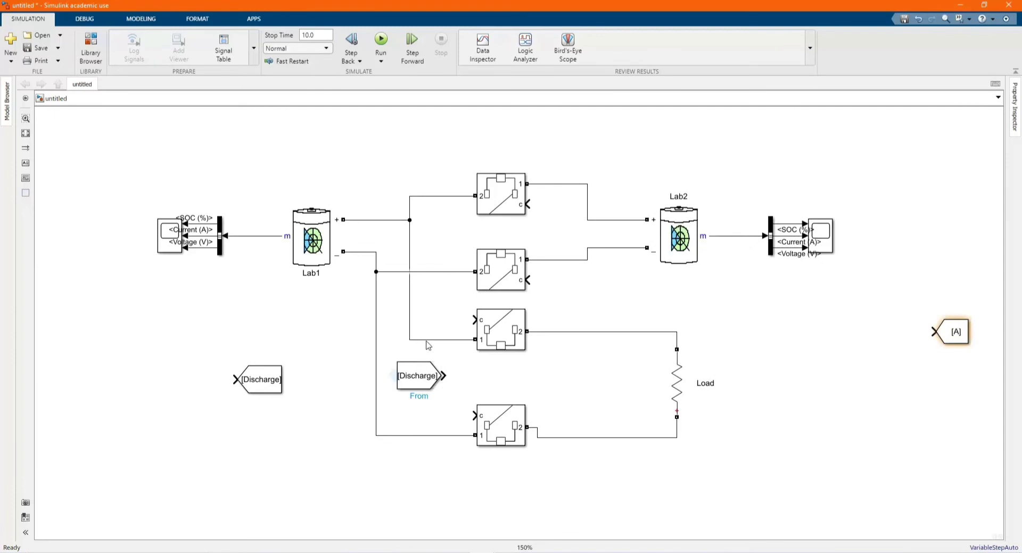
drag(955, 337, 798, 332)
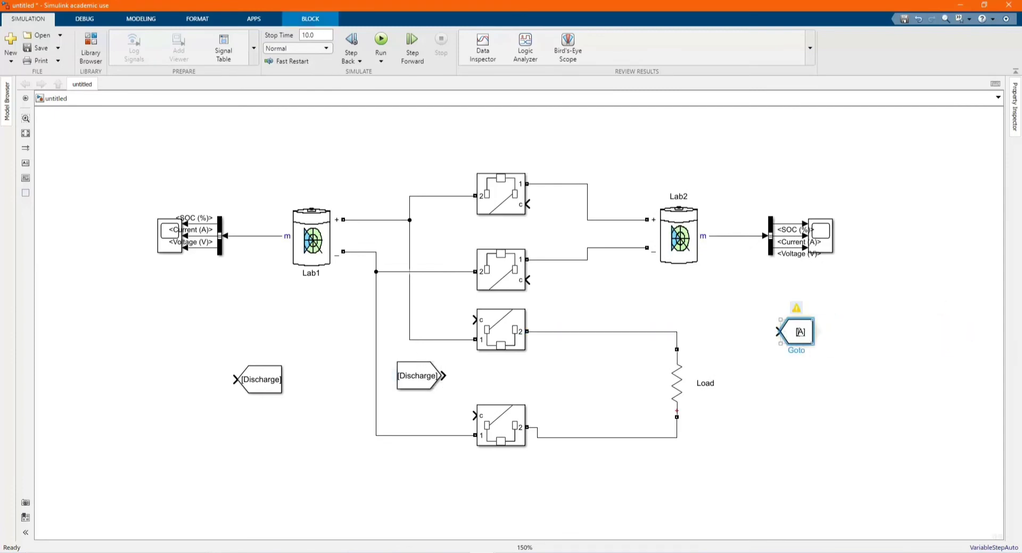
- Retag the [A] Goto block as 'Charging' and widen it to show the name
double_click(798, 332)
double_click(580, 297)
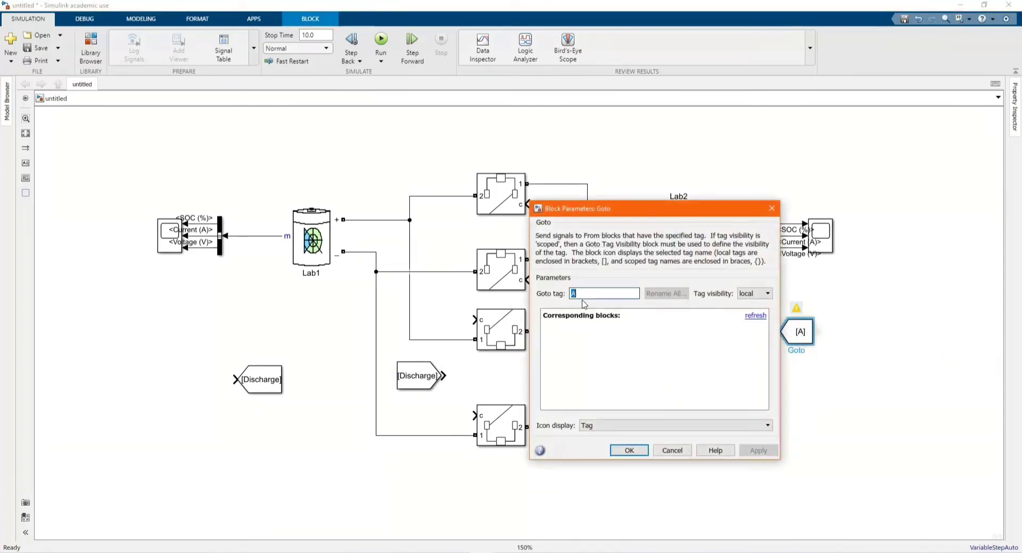
key(Caps_Lock)
text(Char)
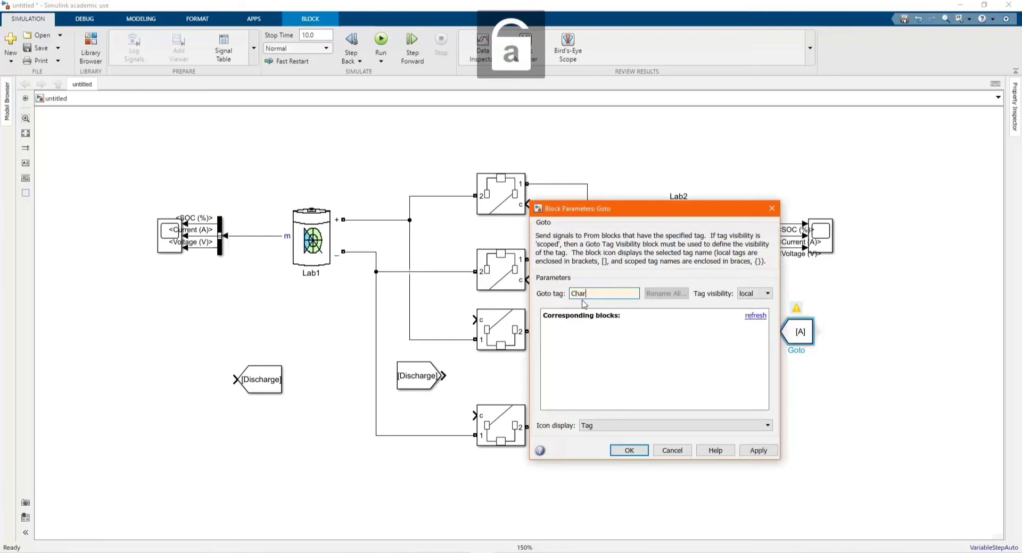
text(ging)
key(Return)
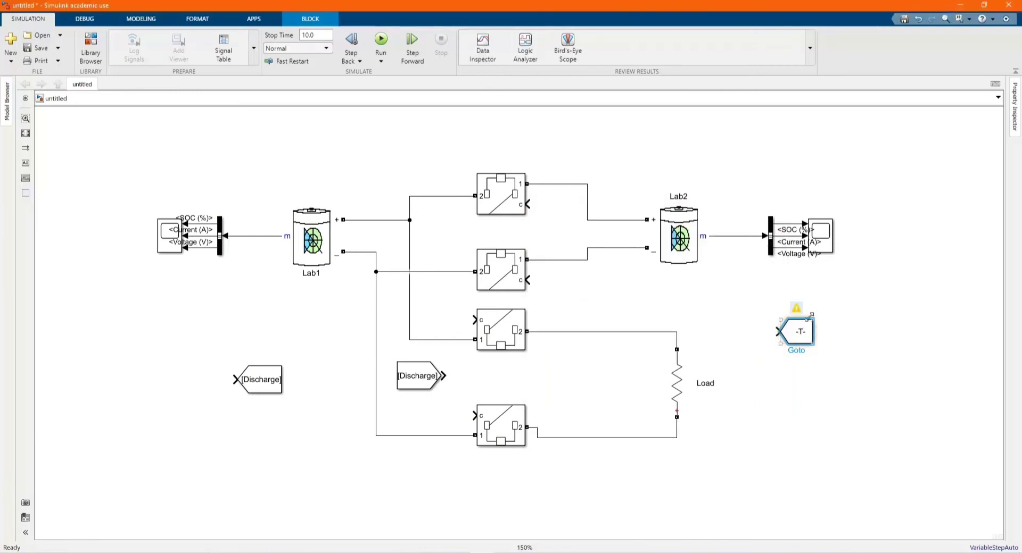
drag(812, 319, 827, 316)
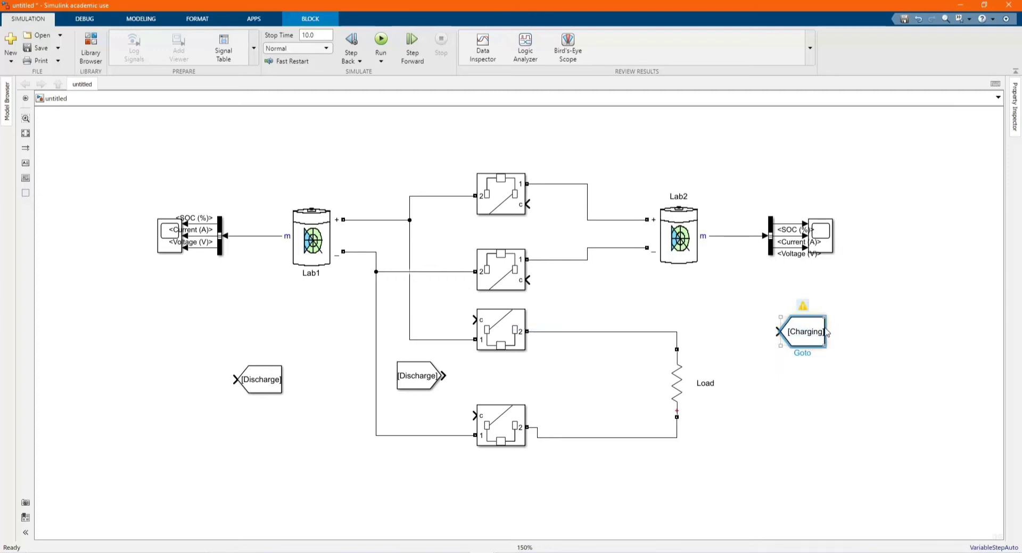
click(842, 337)
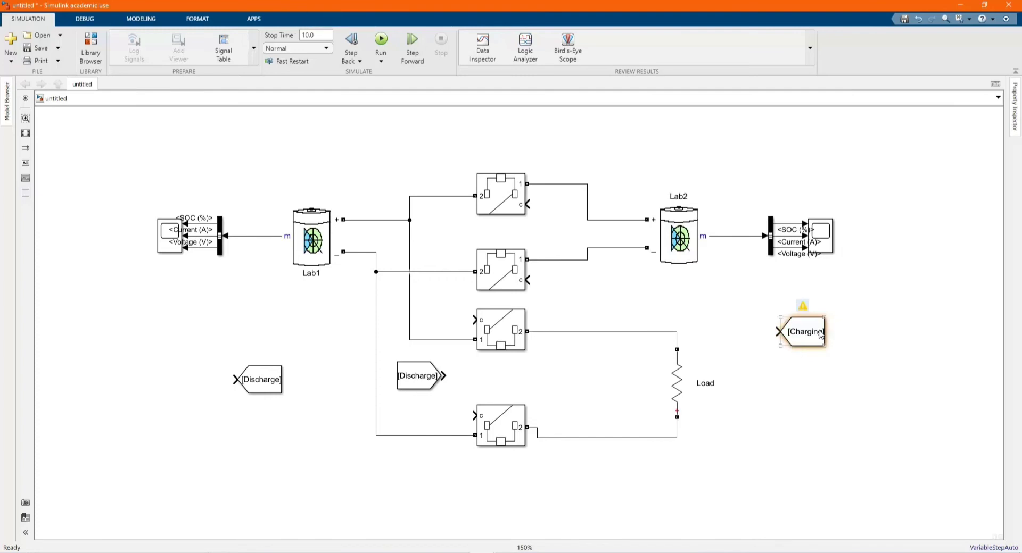
- Create a [Charging] From block, rotate it, and place it at the upper switches' control inputs
drag(831, 333, 537, 220)
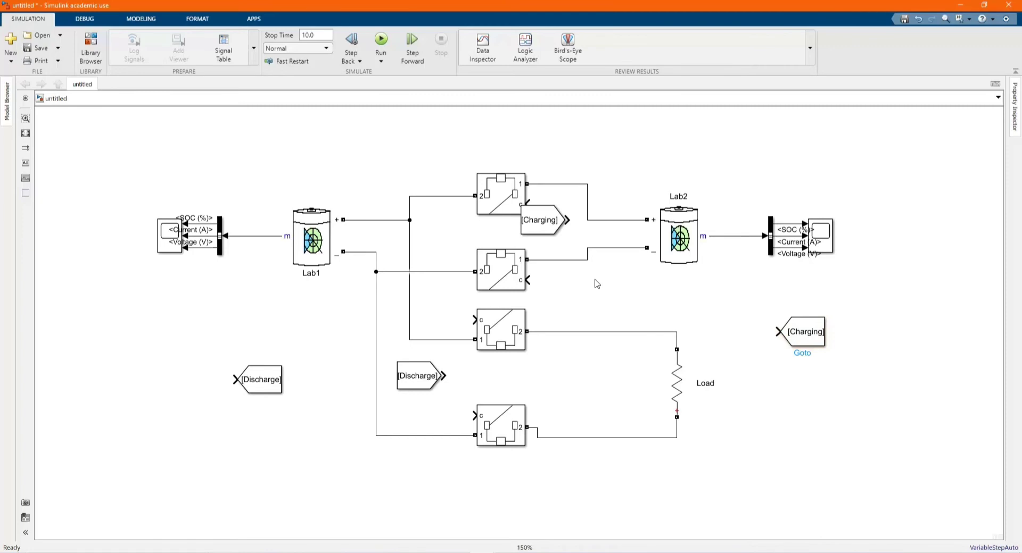
click(545, 226)
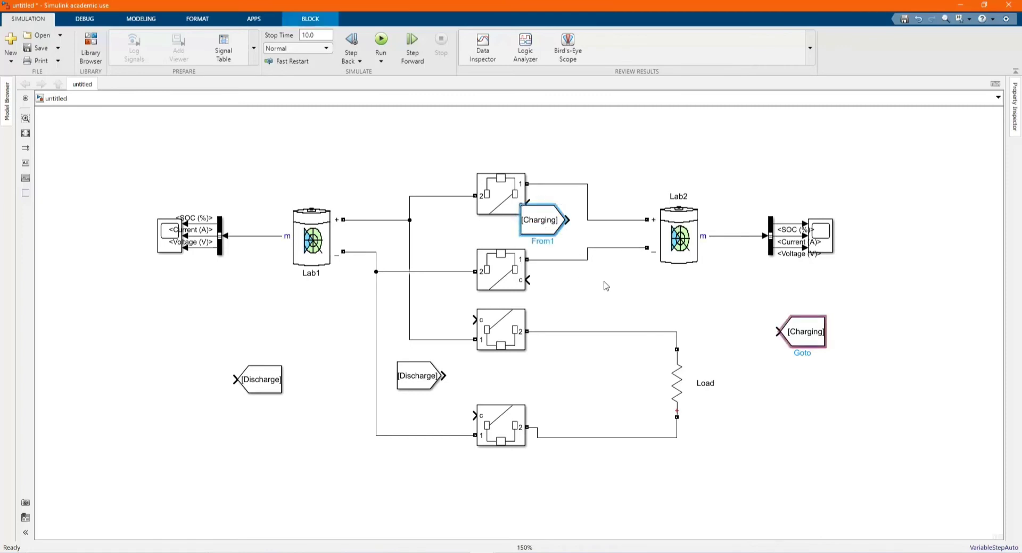
key(ctrl+r)
key(ctrl+r)
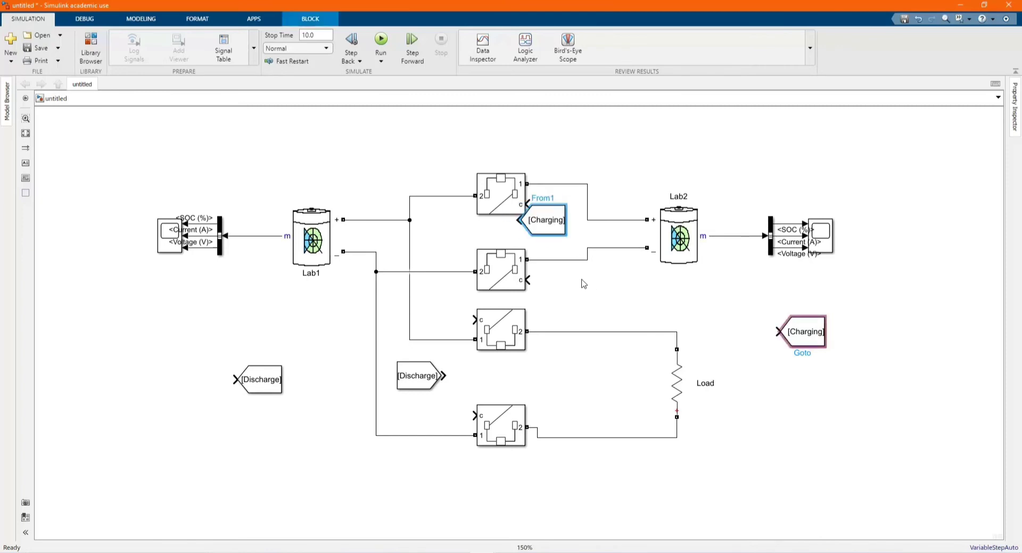
mouse_move(553, 218)
mouse_down()
mouse_move(577, 230)
mouse_move(528, 207)
mouse_move(525, 281)
mouse_move(537, 232)
mouse_up()
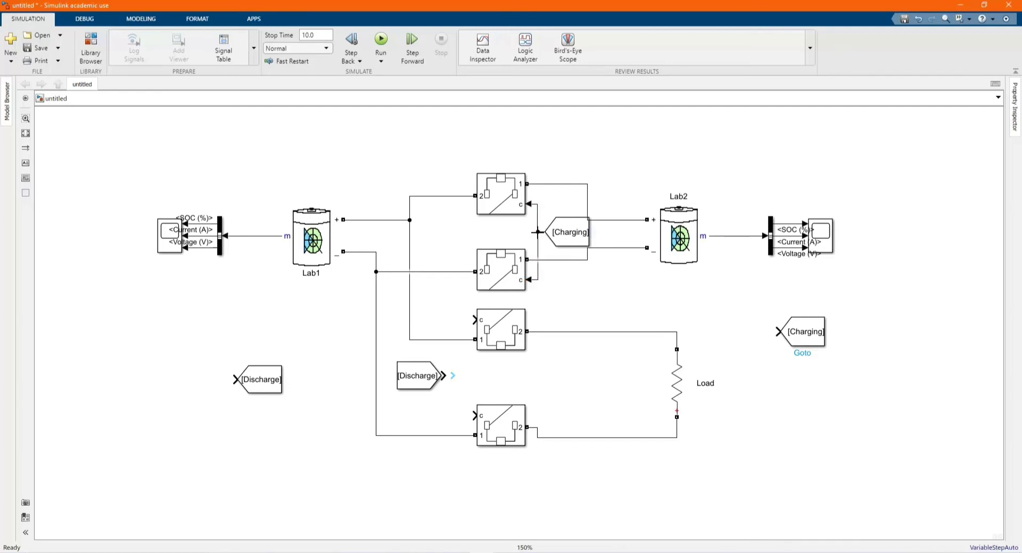
- Align the top two switches and wire the Discharge signal to both lower switches' control inputs
drag(508, 198, 480, 198)
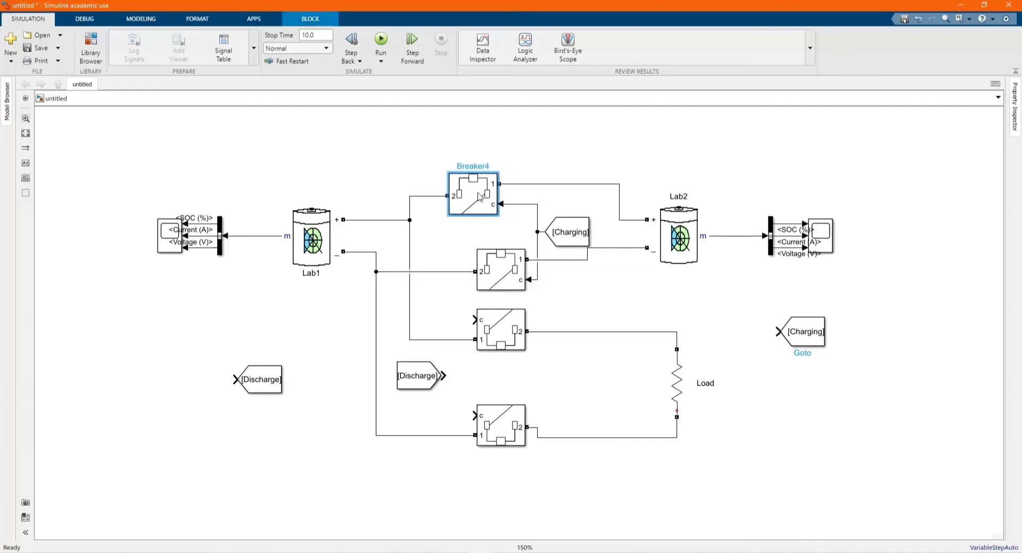
drag(508, 268, 474, 269)
click(577, 290)
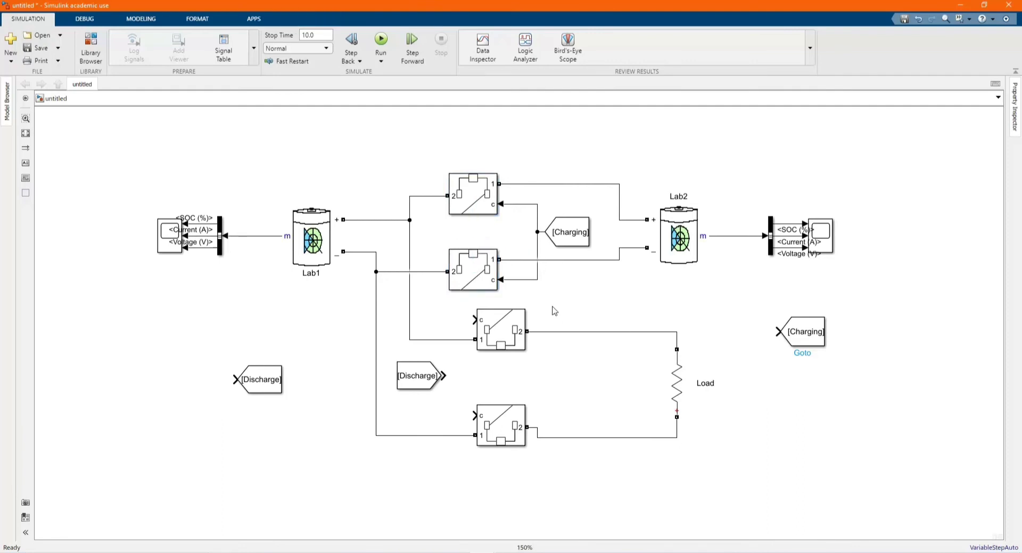
scroll(481, 417, up, 2)
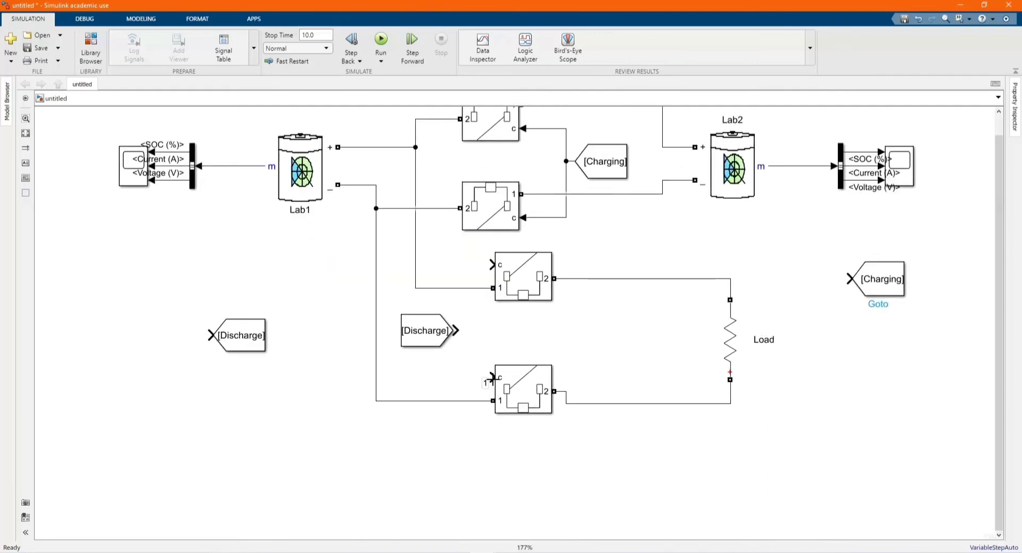
drag(491, 377, 455, 330)
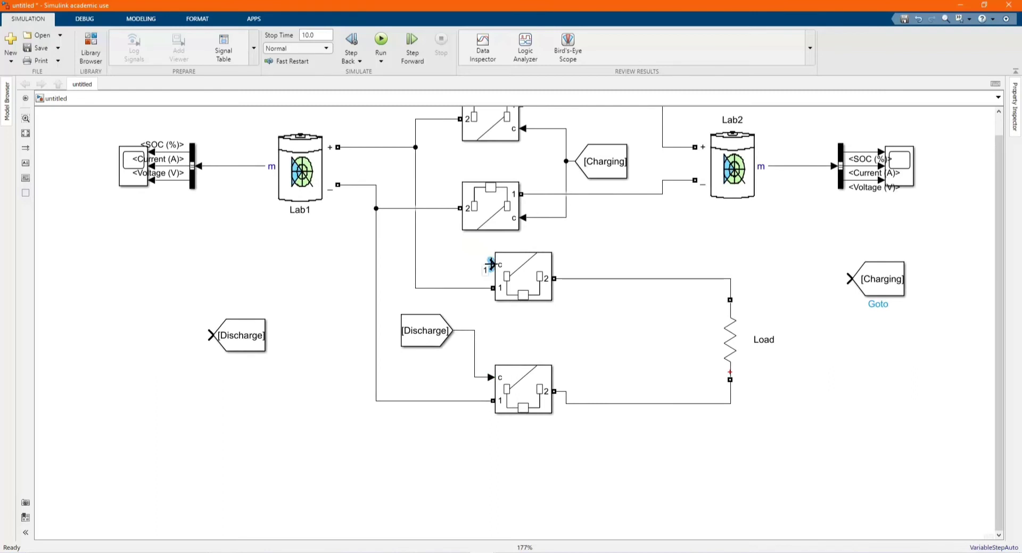
drag(488, 264, 472, 331)
scroll(469, 274, down, 1)
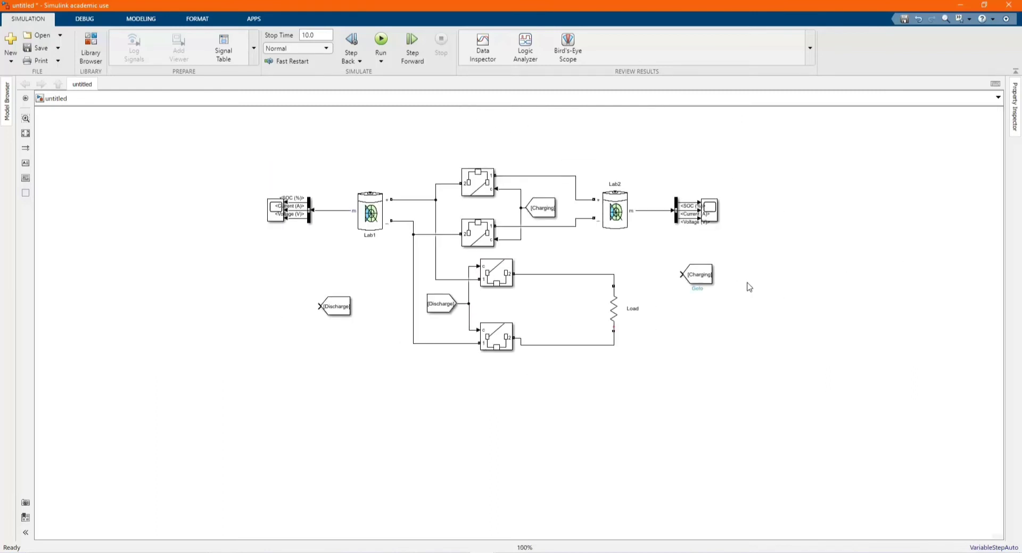
- Move the [Charging] Goto block to the lower left and fit the diagram to view
drag(702, 277, 332, 384)
scroll(422, 398, up, 2)
scroll(480, 377, down, 1)
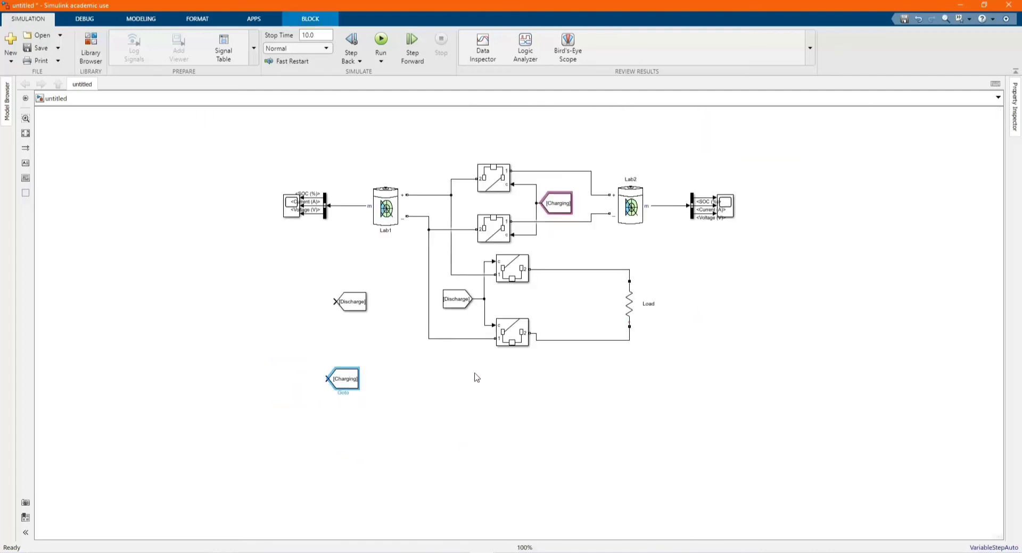
click(25, 134)
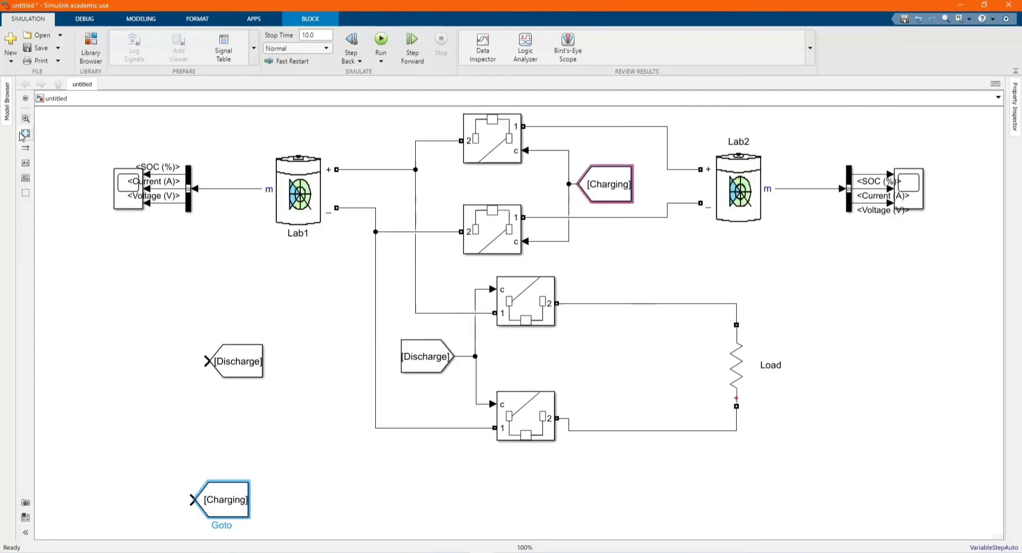
- Search the library for 'Matlab function' and add the MATLAB Function block to the model
click(89, 46)
click(87, 43)
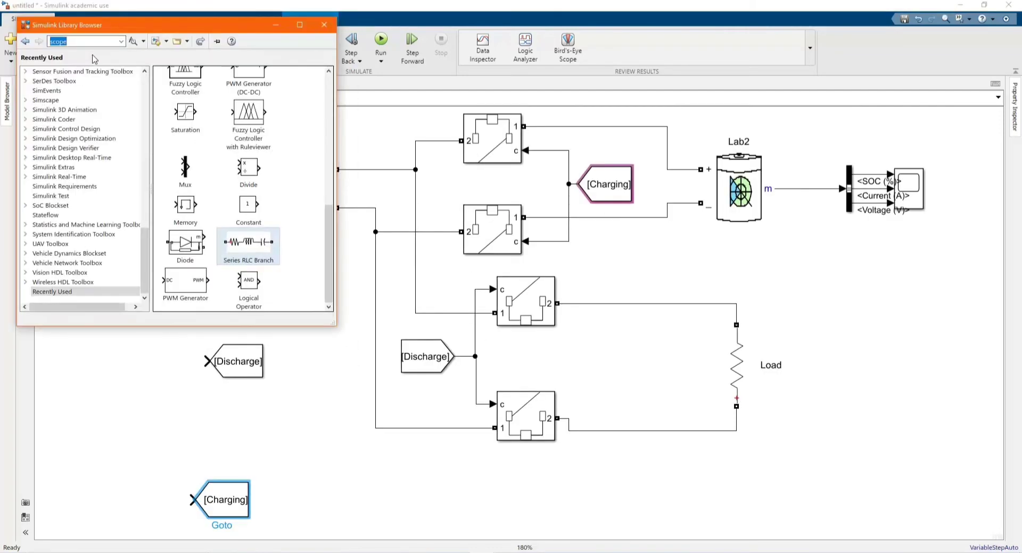
key(Caps_Lock)
text(M)
key(Caps_Lock)
text(atl)
key(BackSpace)
key(BackSpace)
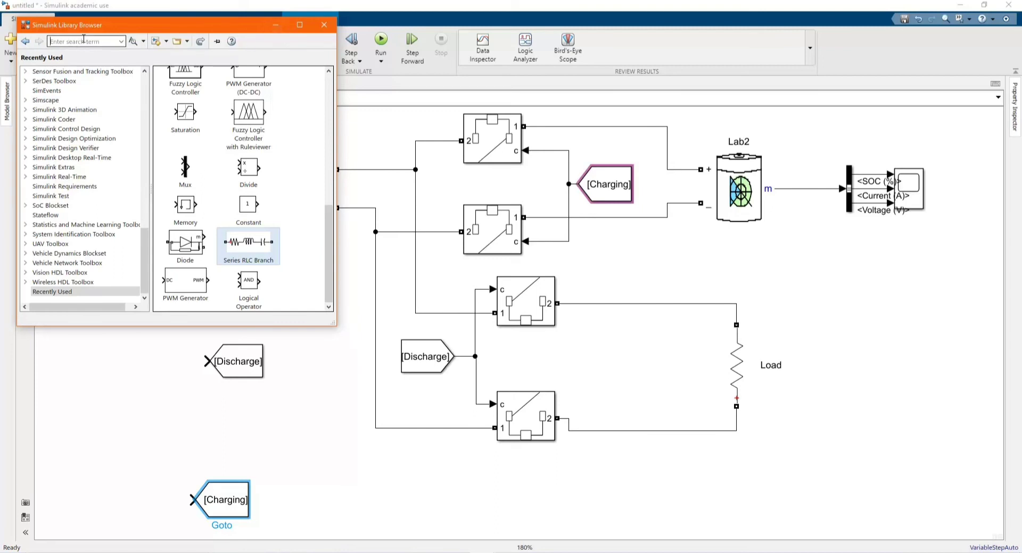
text(Matlab function)
key(Return)
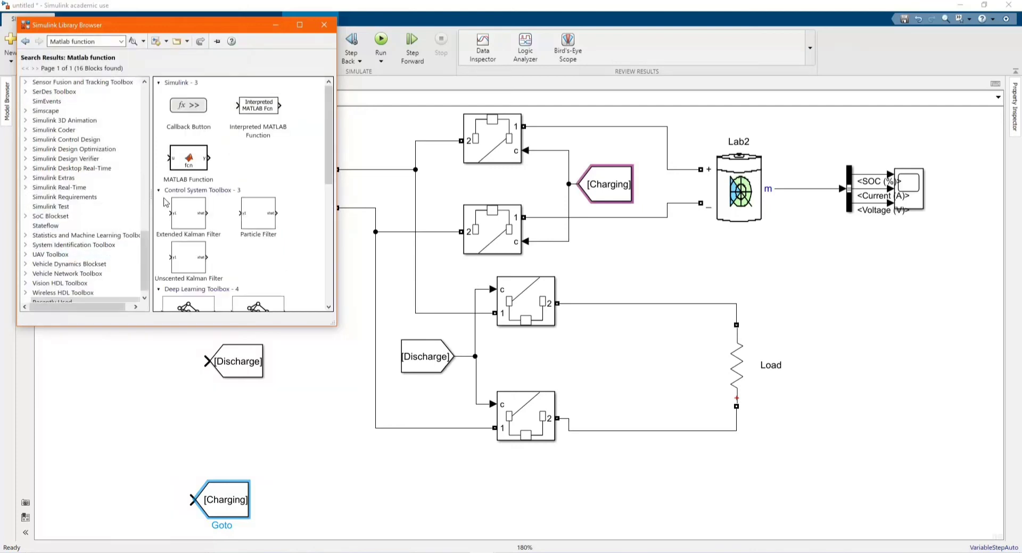
right_click(180, 165)
click(203, 171)
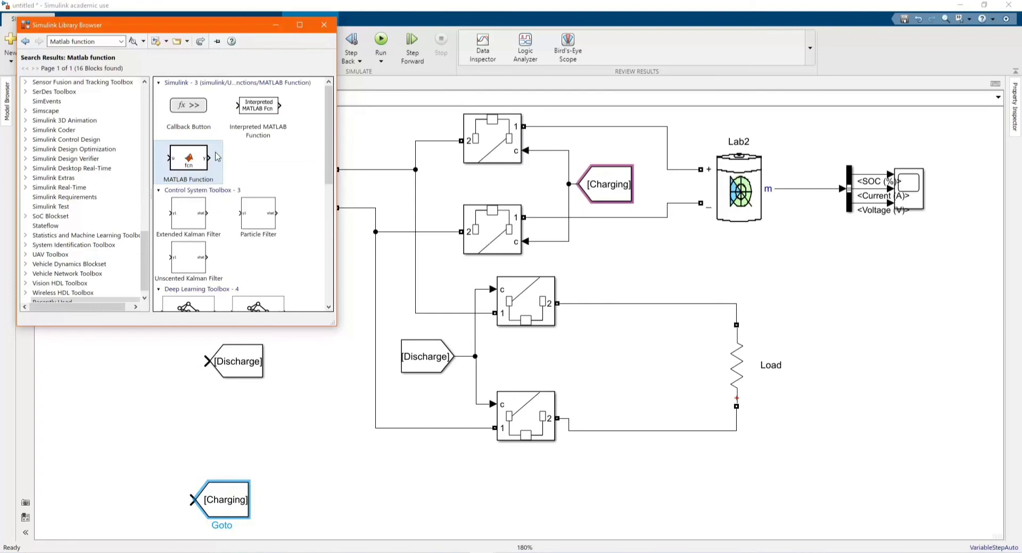
click(275, 25)
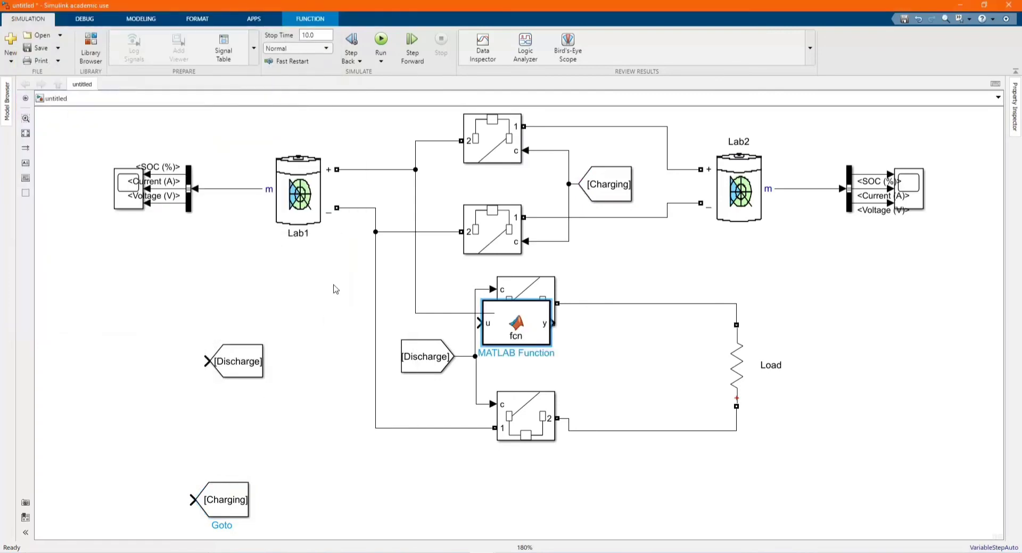
- Move the MATLAB Function block right of Load and shift Load closer to the switches
scroll(346, 282, down, 3)
drag(486, 315, 795, 331)
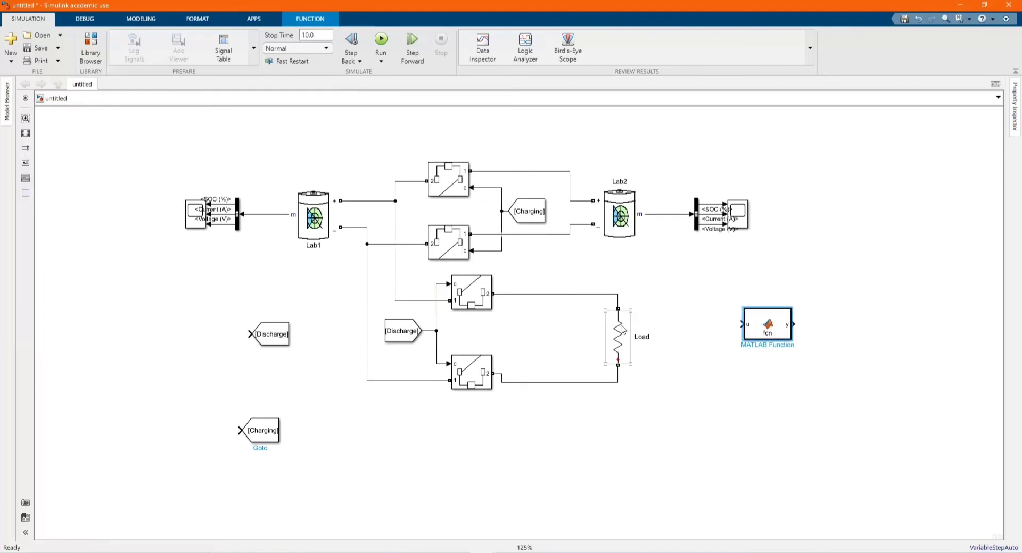
drag(621, 329, 547, 325)
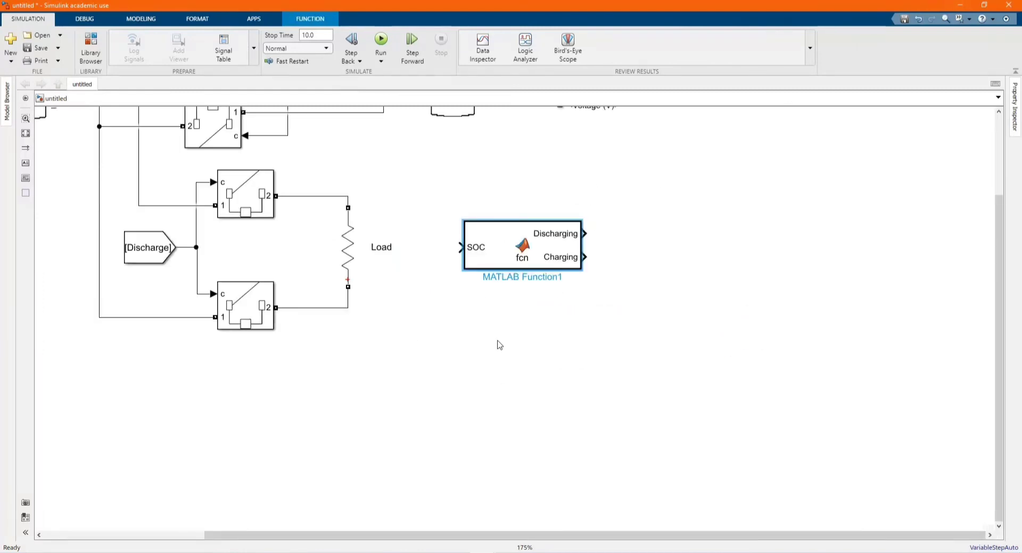
scroll(511, 335, down, 2)
scroll(509, 321, down, 1)
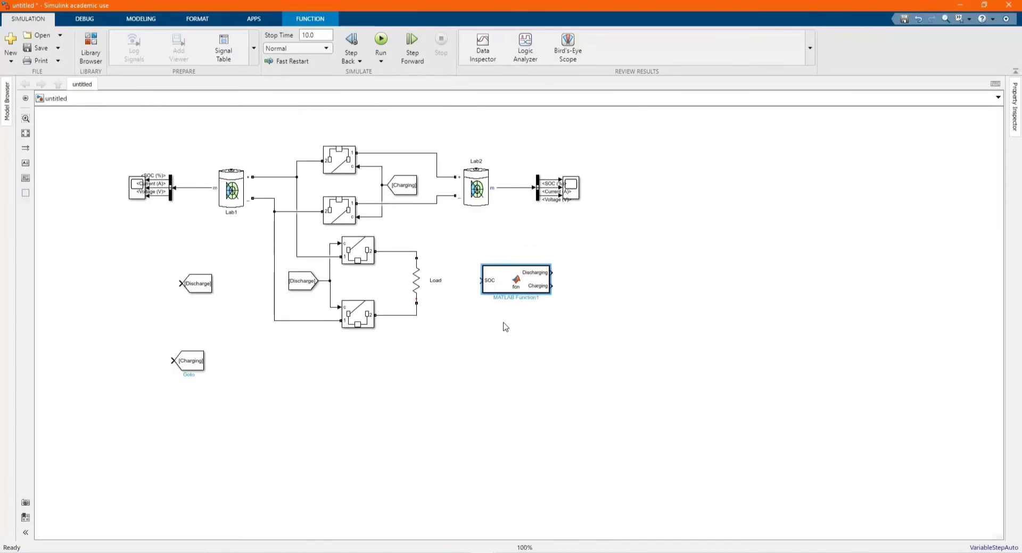
scroll(119, 178, up, 3)
click(261, 371)
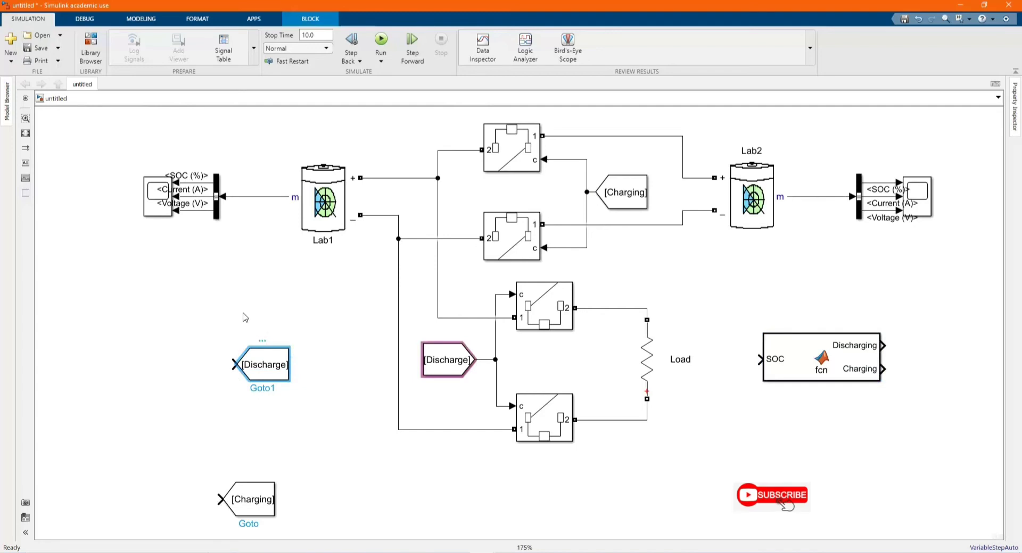
- Paste a Goto tagged 'SOC' on Lab1's SOC signal and place a matching SOC From before the function
key(ctrl+v)
mouse_move(260, 374)
mouse_down()
mouse_move(243, 358)
mouse_move(210, 265)
mouse_move(246, 152)
mouse_move(208, 151)
mouse_move(191, 182)
mouse_up()
double_click(234, 150)
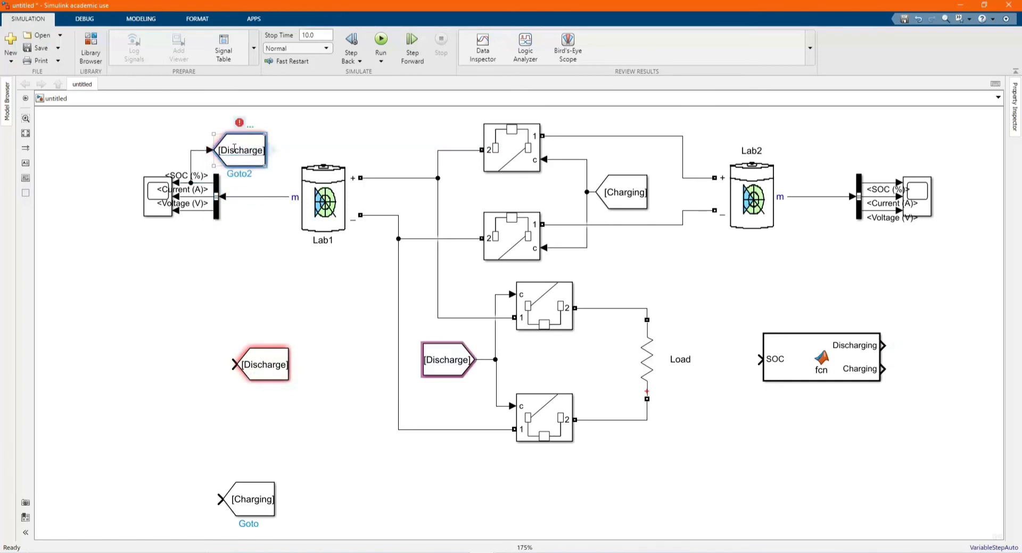
double_click(346, 114)
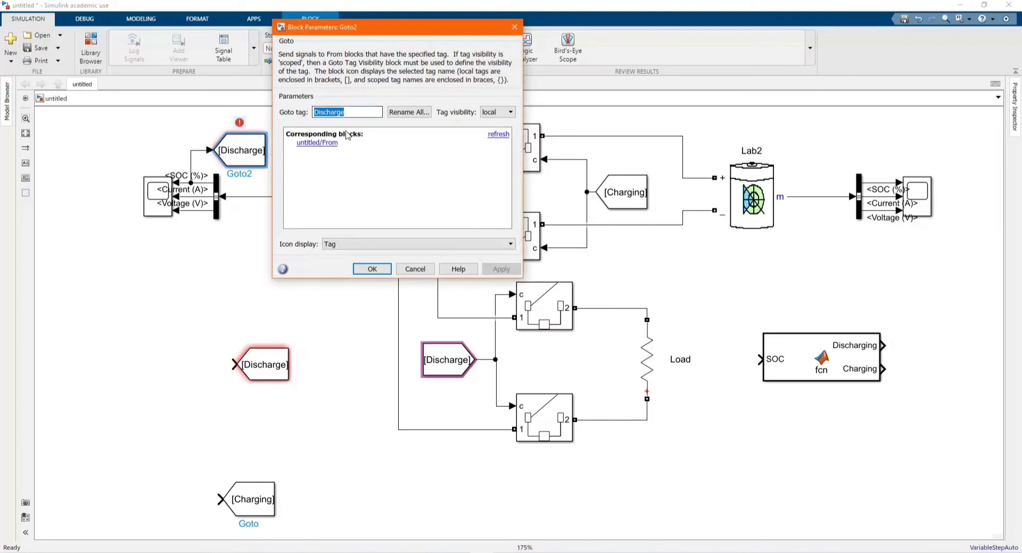
text(S)
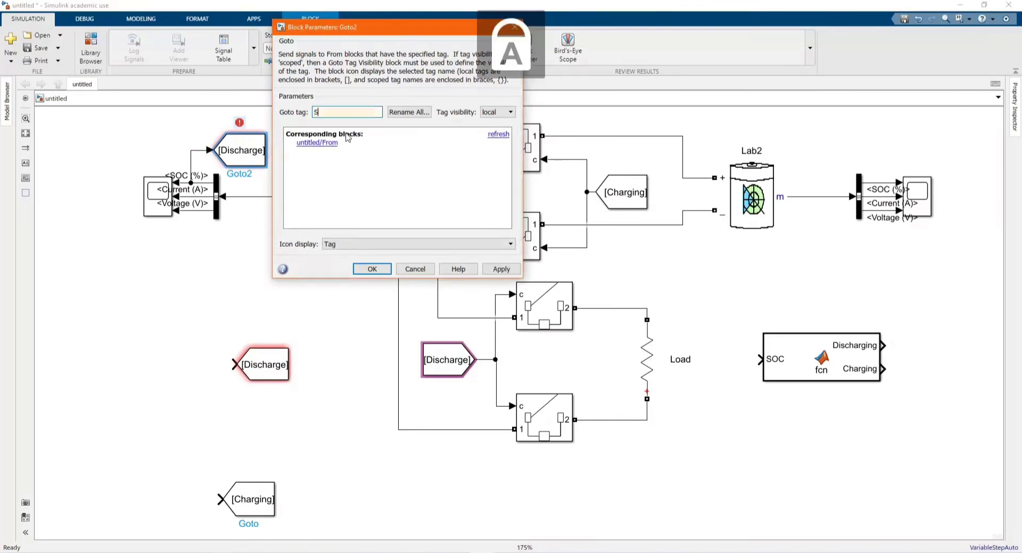
text(OC)
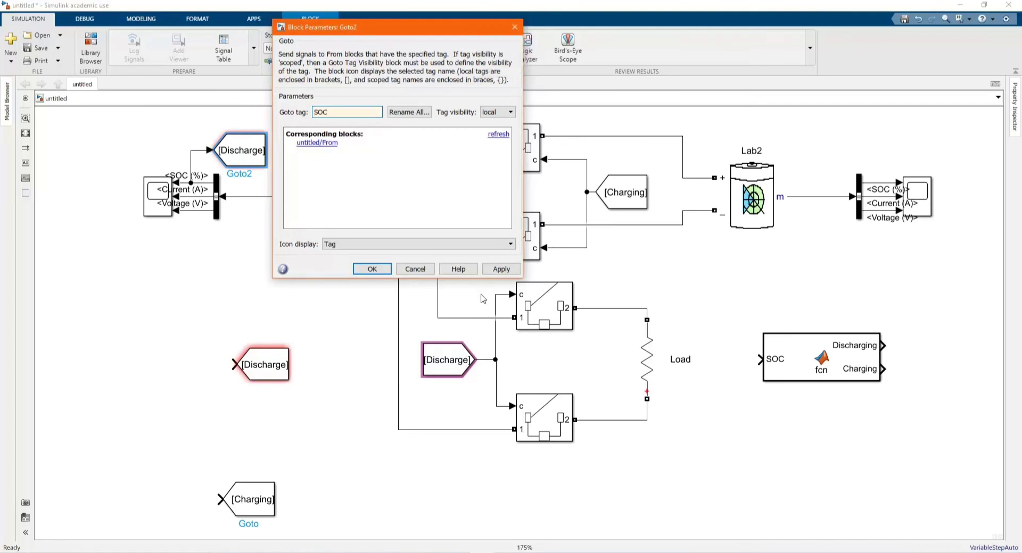
click(514, 273)
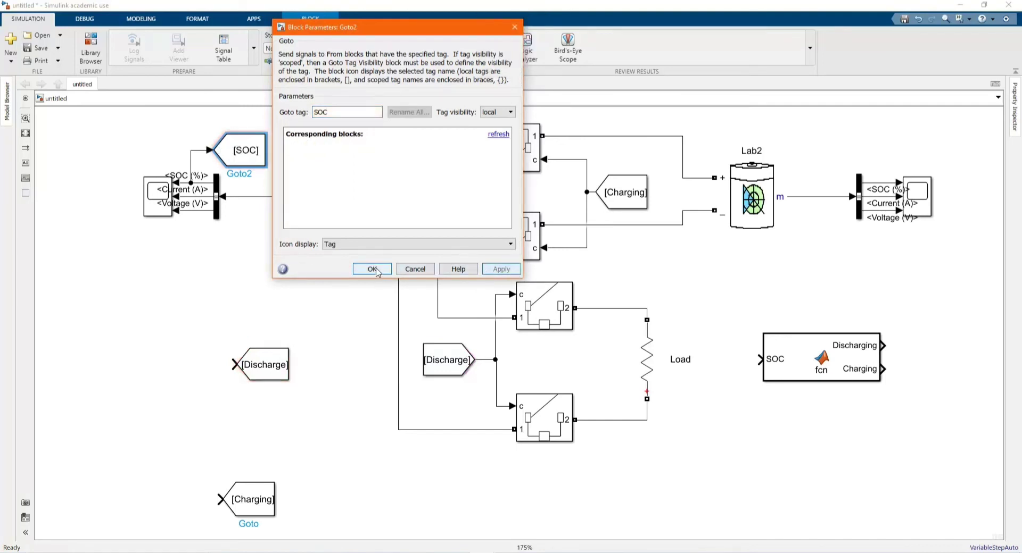
click(372, 269)
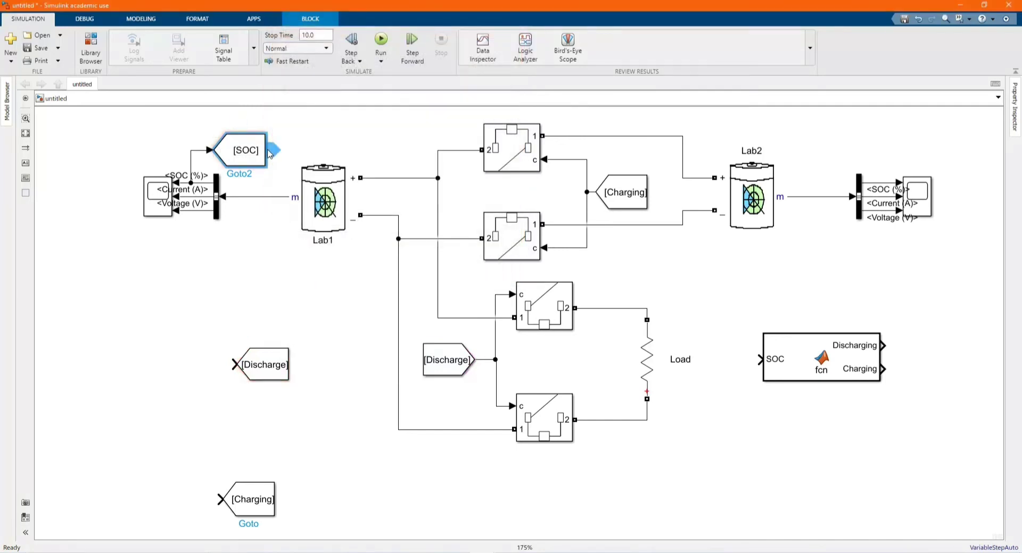
drag(274, 150, 760, 359)
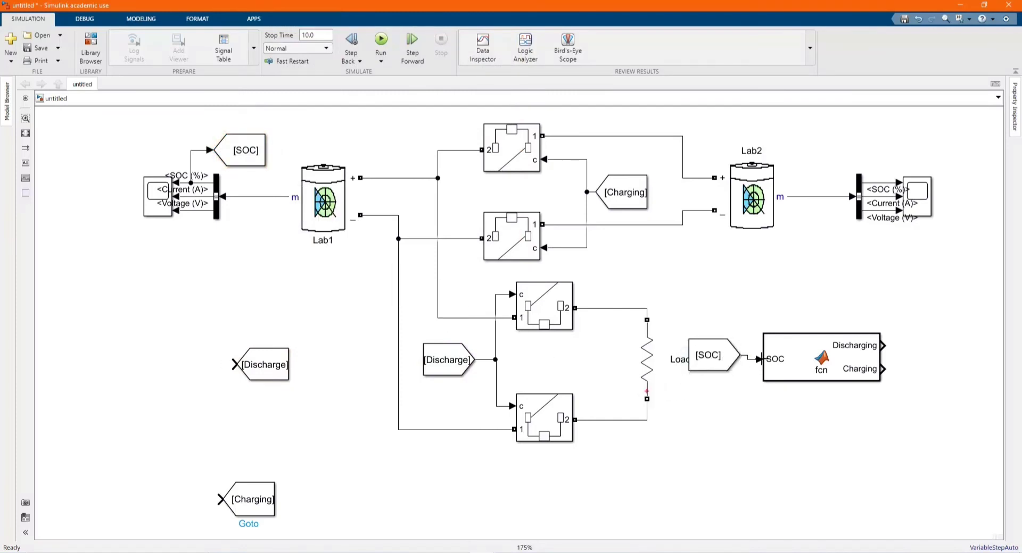
- Move the [SOC] From and MATLAB Function blocks down-left, aligning From with the function input
scroll(604, 273, down, 3)
scroll(670, 308, up, 2)
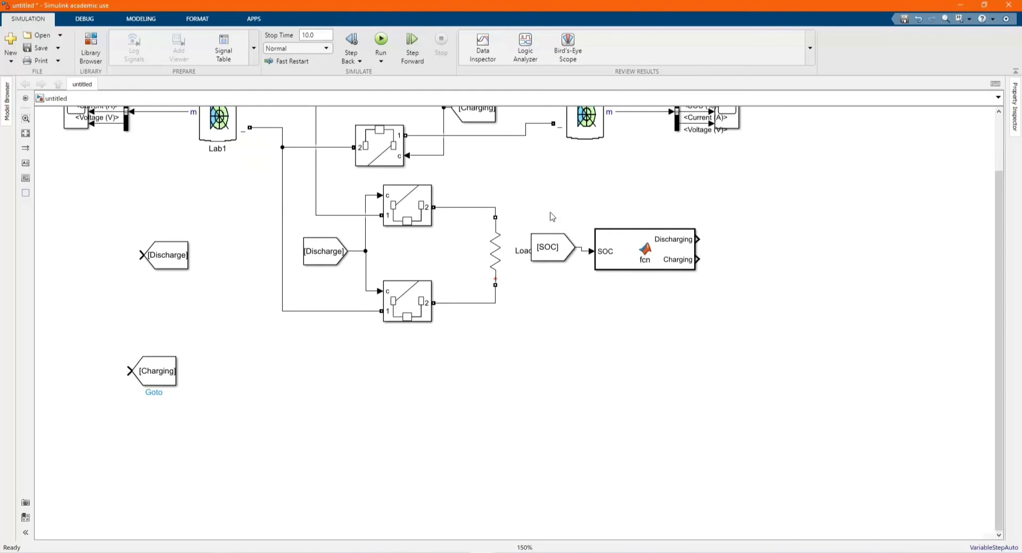
drag(527, 210, 699, 301)
drag(632, 243, 465, 391)
scroll(514, 481, up, 1)
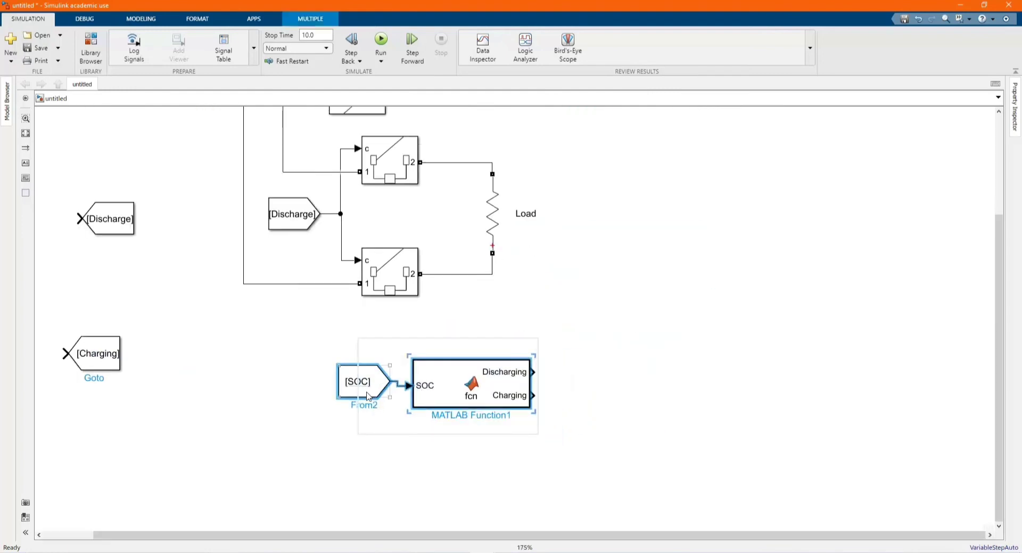
click(285, 424)
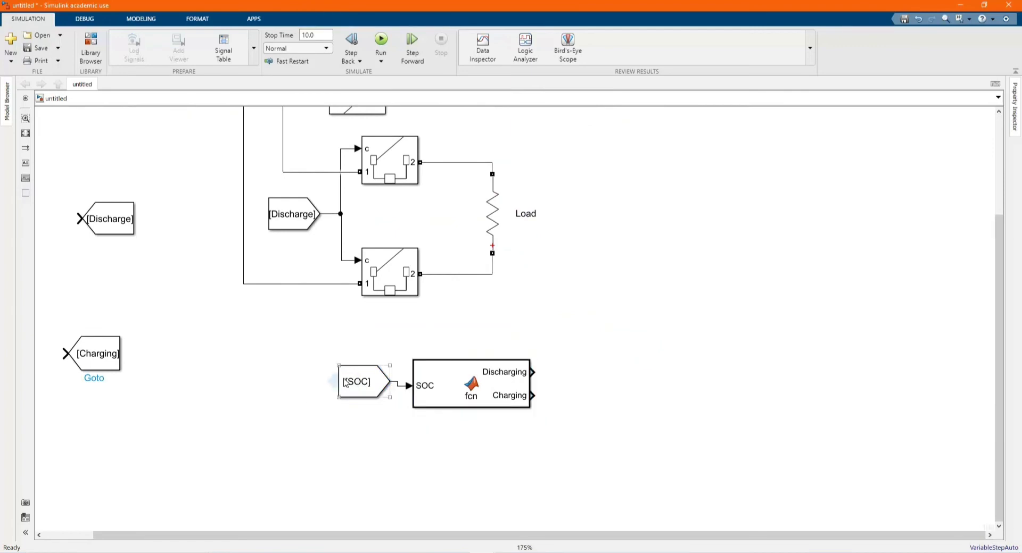
drag(344, 382, 345, 387)
- Place the [Discharge] and [Charging] Goto blocks on the Discharging and Charging outputs
drag(112, 215, 597, 328)
drag(101, 356, 556, 414)
scroll(523, 383, down, 2)
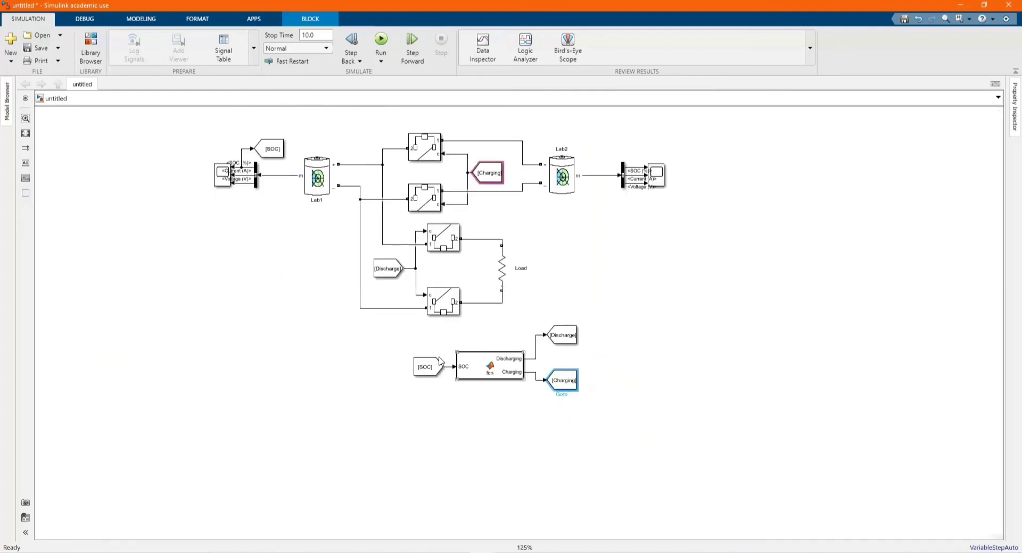
- Tidy the controller blocks, placing [SOC] beside the SOC input and [Discharge] beside Discharging
mouse_move(400, 356)
mouse_down()
mouse_move(595, 394)
mouse_move(560, 364)
mouse_move(406, 338)
mouse_up()
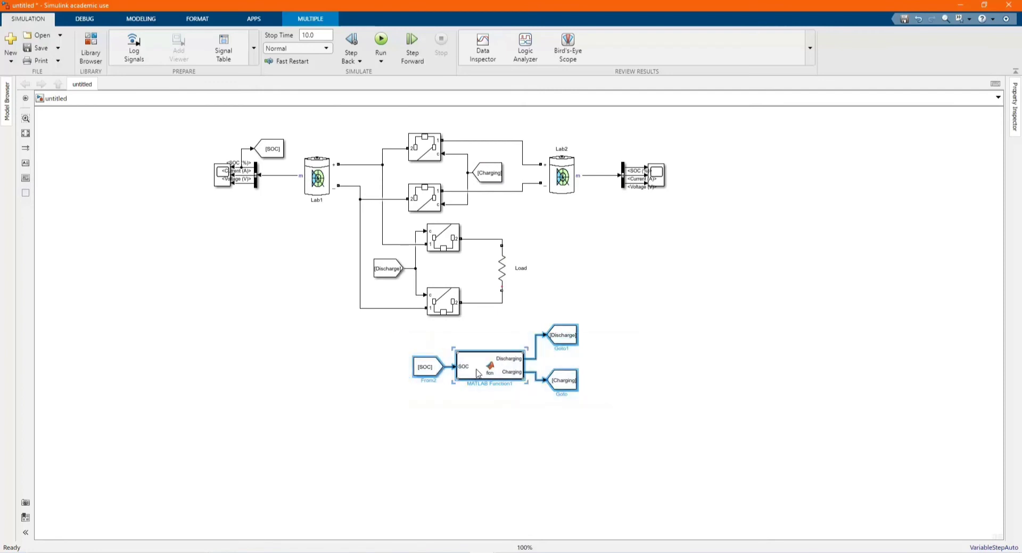
drag(478, 372, 614, 252)
click(651, 320)
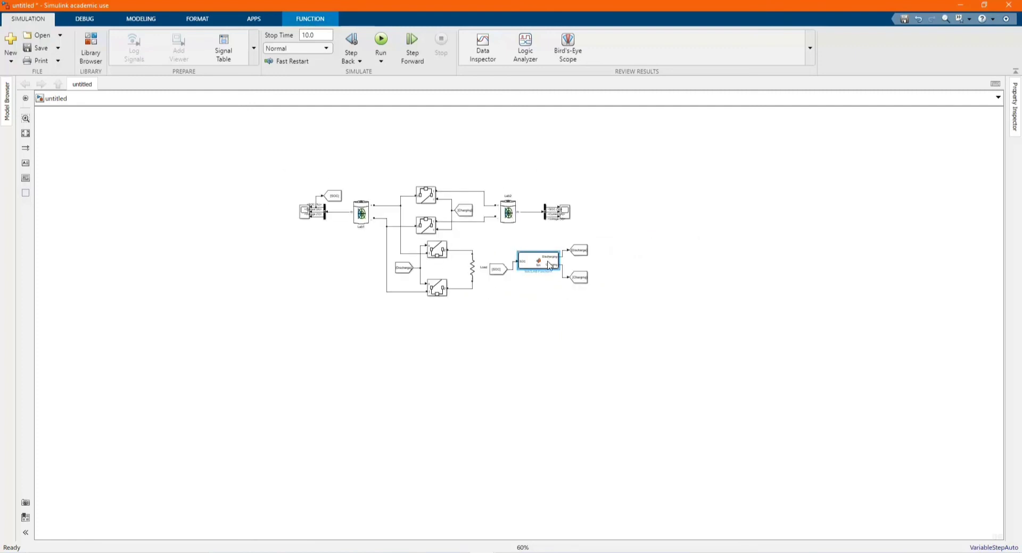
scroll(548, 263, up, 1)
click(497, 281)
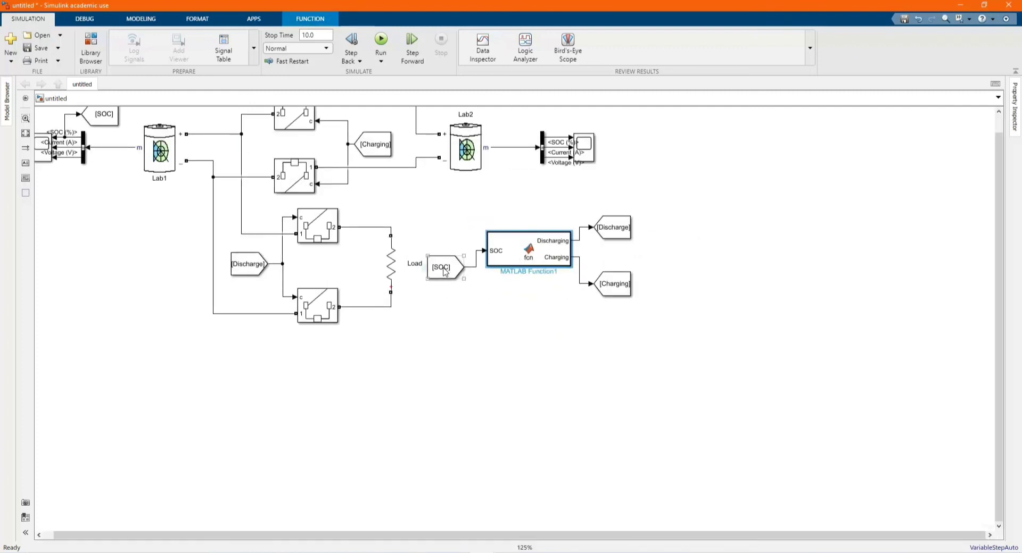
drag(446, 273, 461, 254)
drag(624, 240, 618, 220)
scroll(638, 299, down, 3)
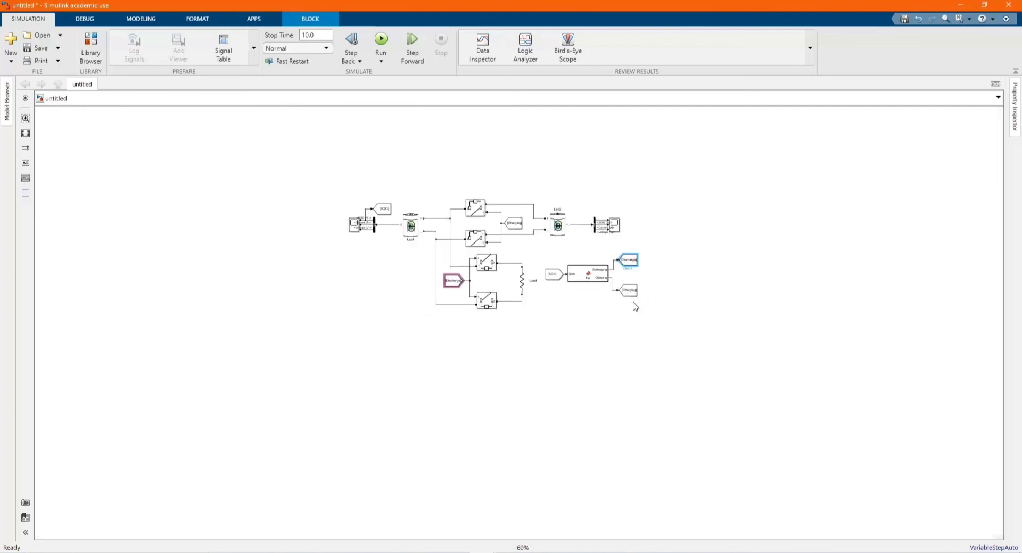
scroll(617, 309, up, 1)
- Move the four-block controller group above the battery circuit and fit the diagram to view
drag(519, 234, 671, 326)
drag(567, 248, 404, 114)
scroll(612, 309, down, 2)
scroll(623, 298, up, 3)
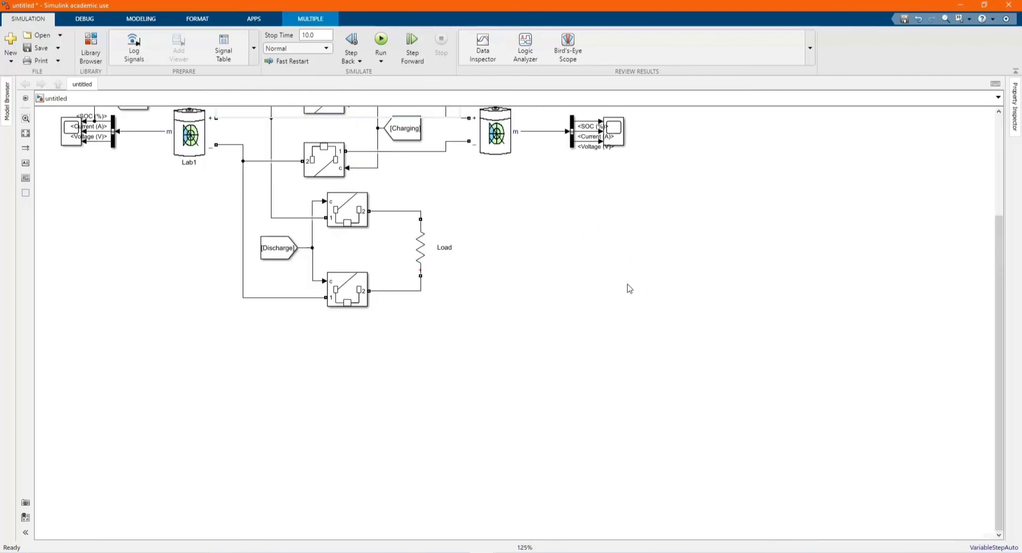
scroll(623, 256, down, 3)
click(27, 134)
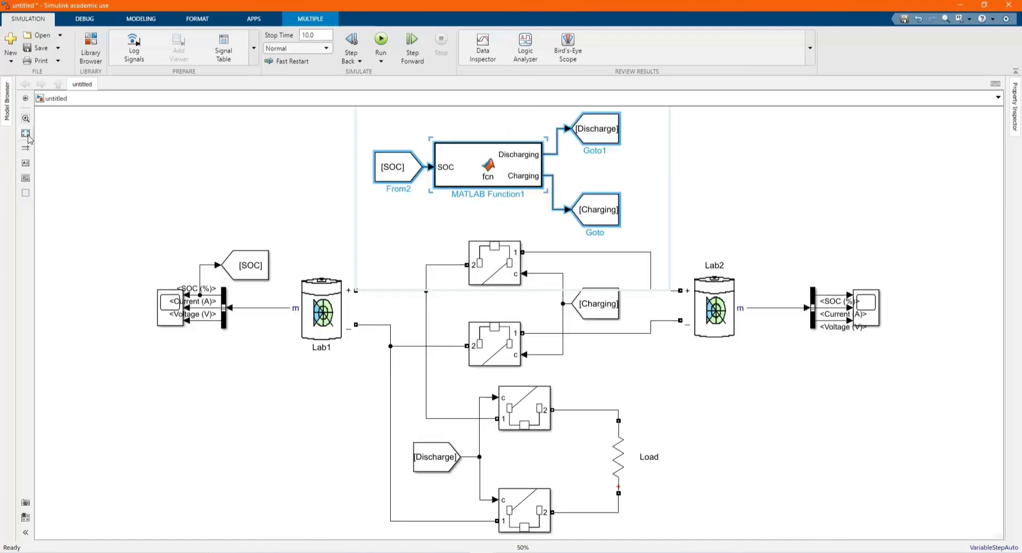
click(740, 191)
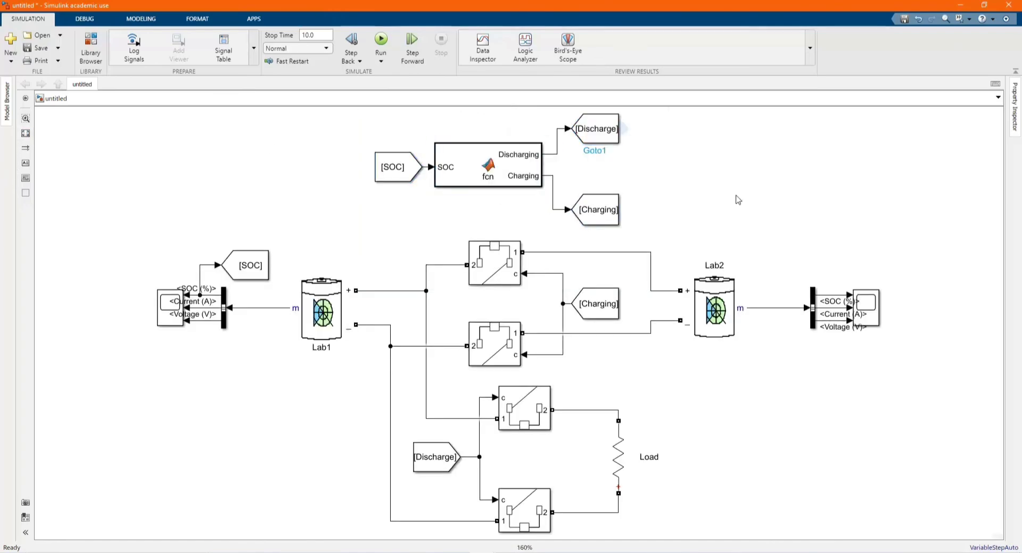
- Find POWERGUI in the Library Browser and add the block to the model
click(94, 43)
click(102, 42)
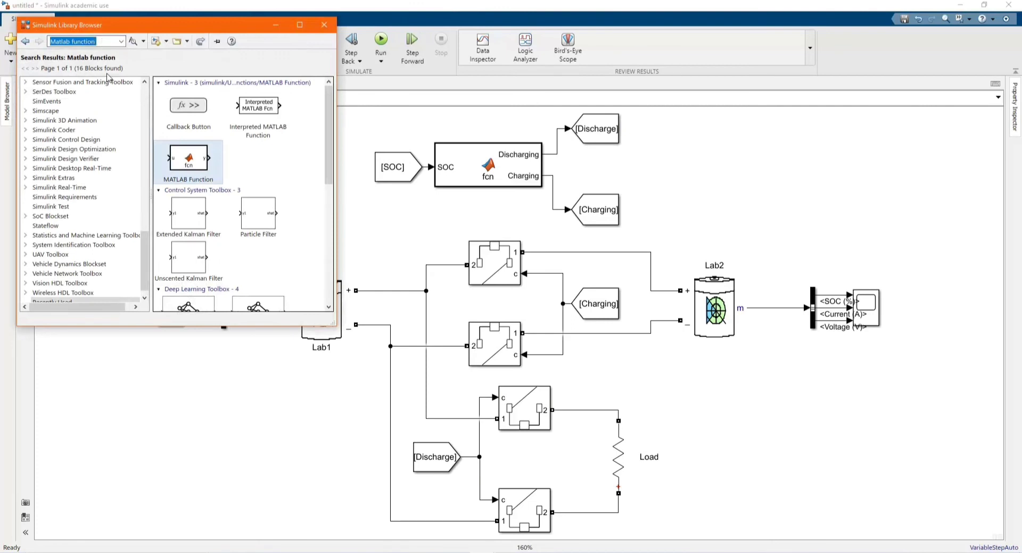
text(powergui)
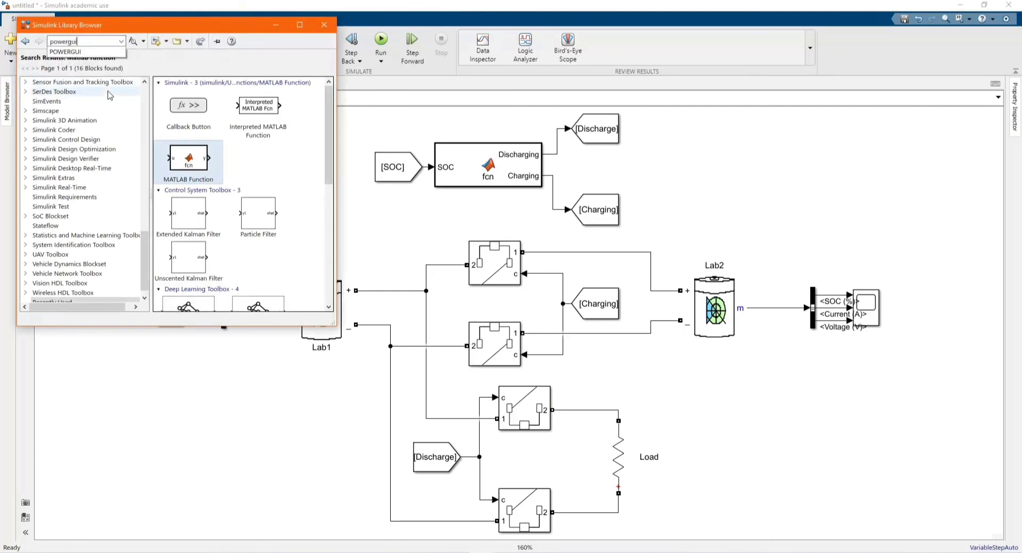
key(Down)
key(Return)
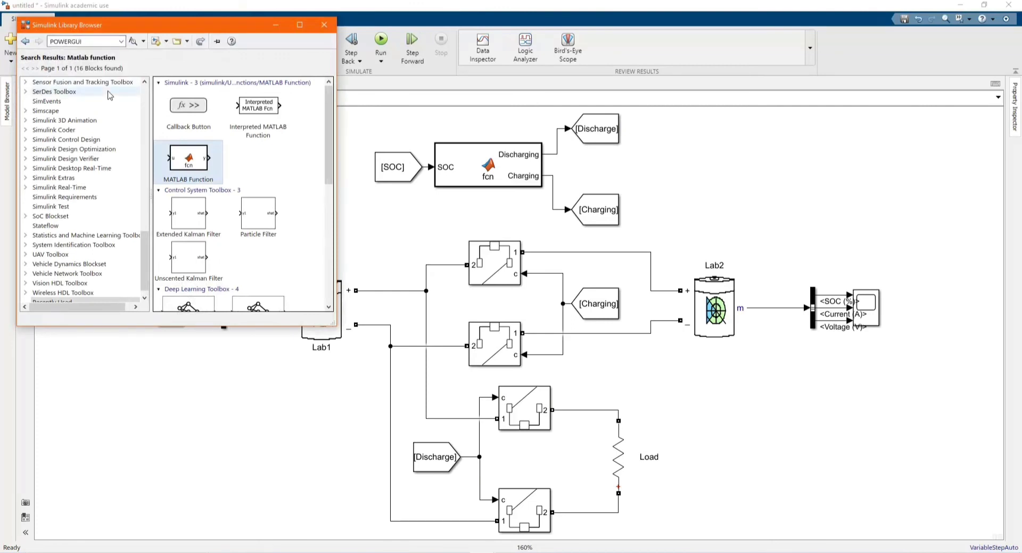
click(134, 41)
click(176, 103)
right_click(177, 102)
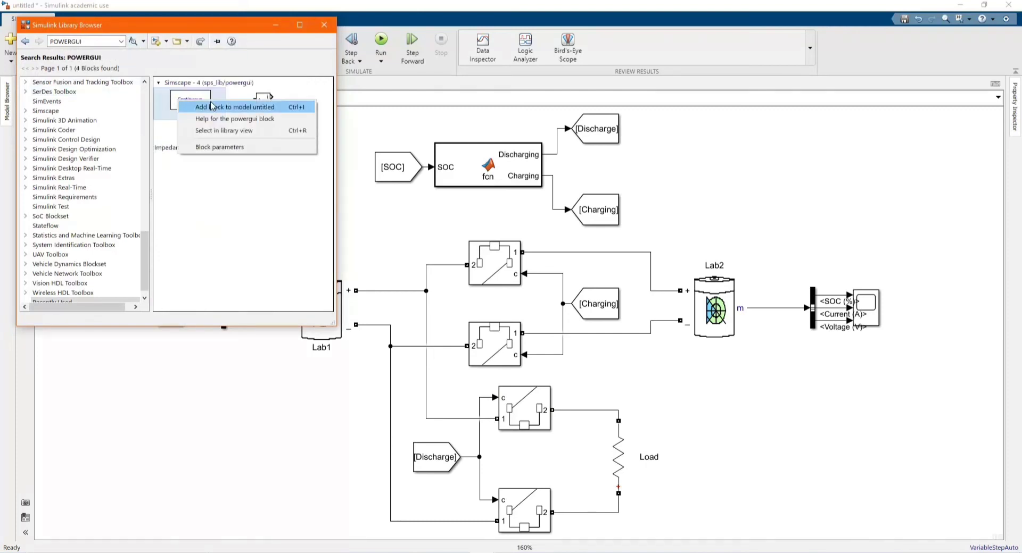
click(213, 108)
- Place the powergui block at the diagram's upper left above the Lab1 battery
click(275, 28)
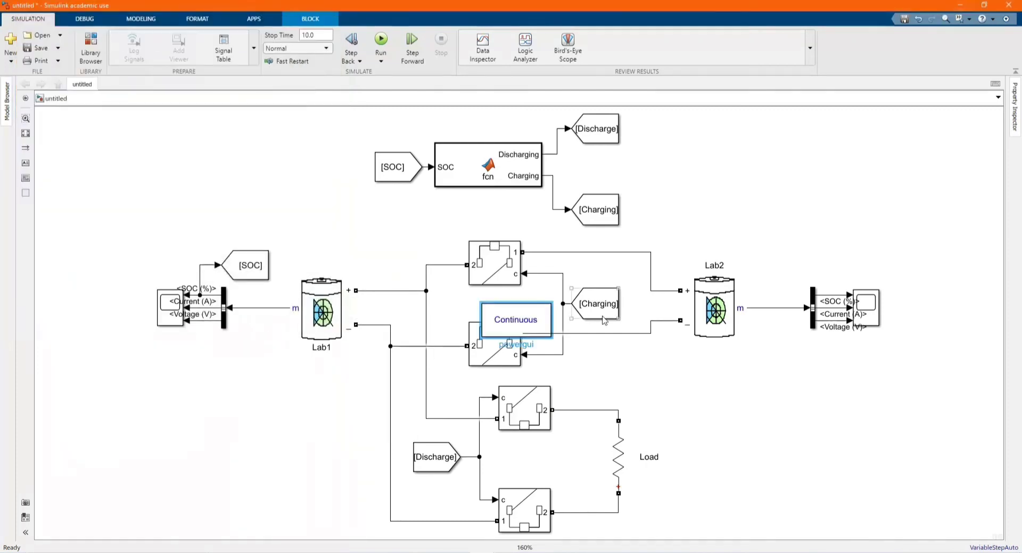
drag(535, 323, 253, 170)
double_click(253, 170)
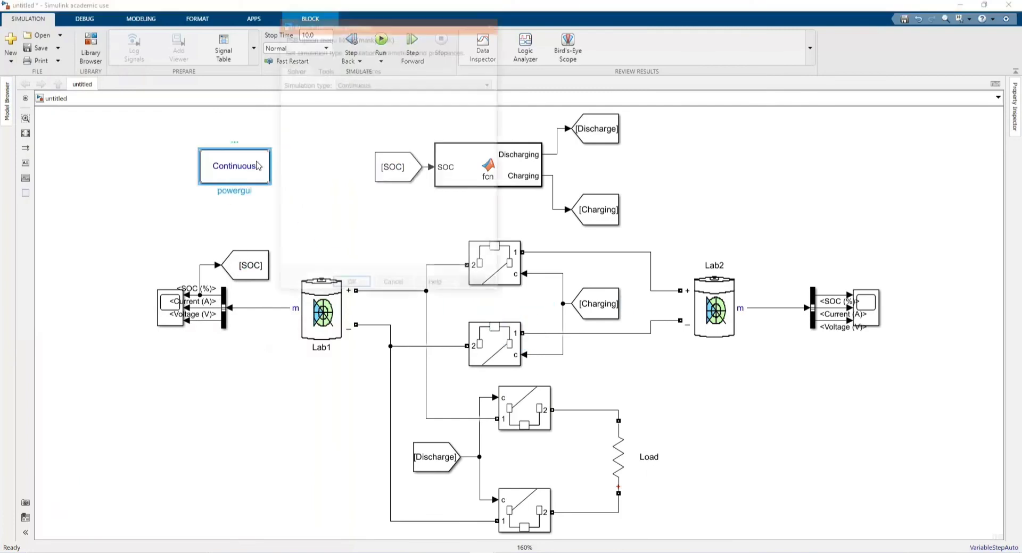
- Switch powergui to Discrete simulation with a 1 s sample time, replacing 50e-6
click(348, 83)
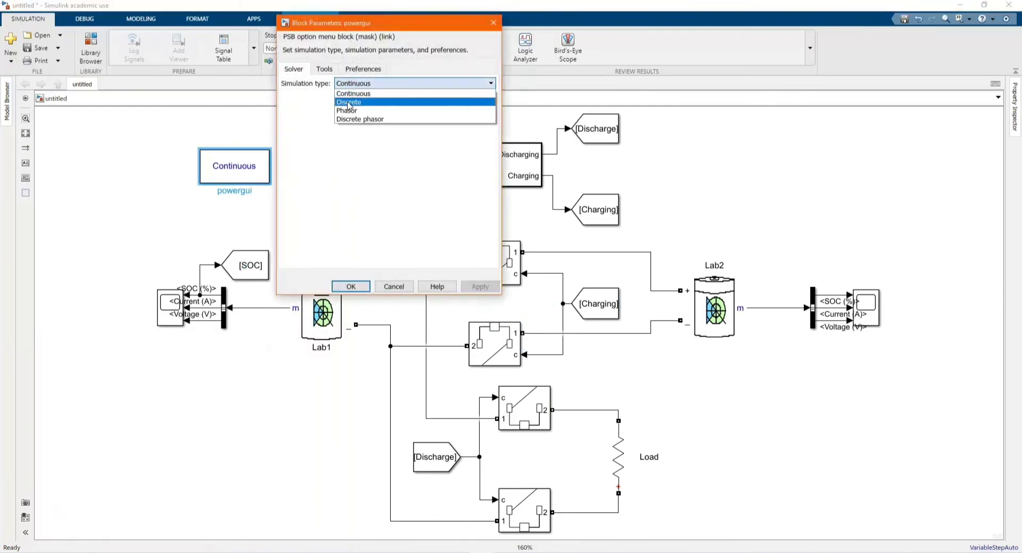
click(351, 99)
triple_click(354, 101)
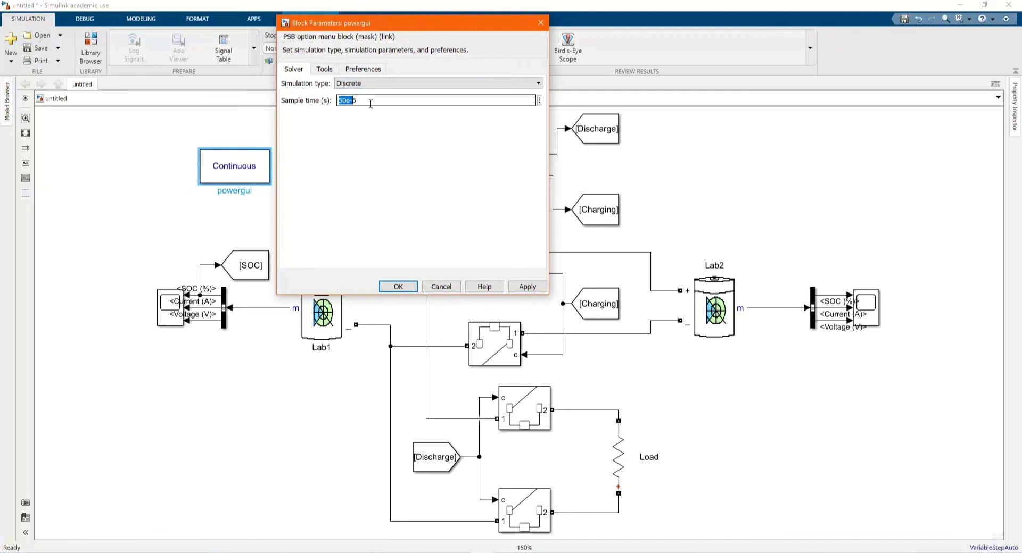
key(ctrl+a)
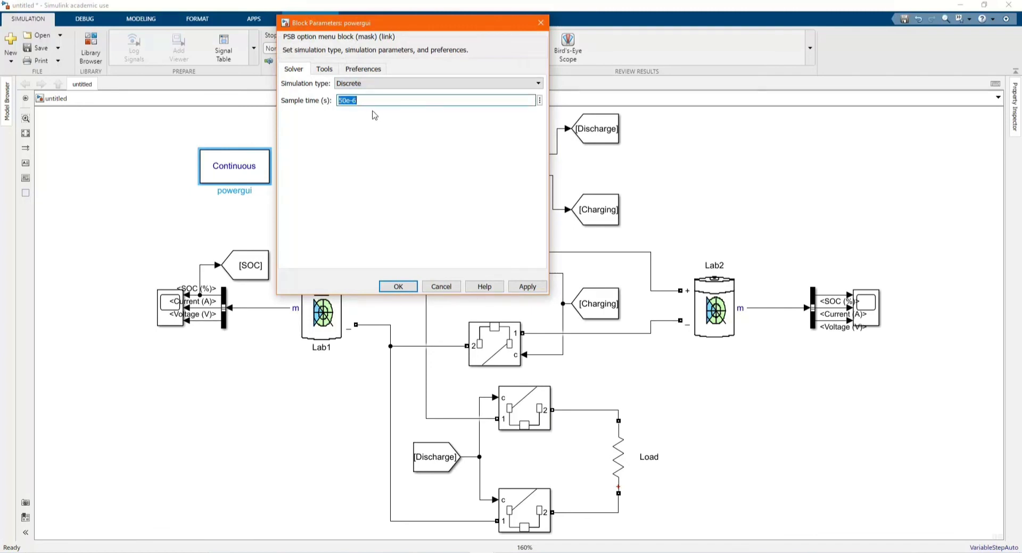
text(1)
click(529, 289)
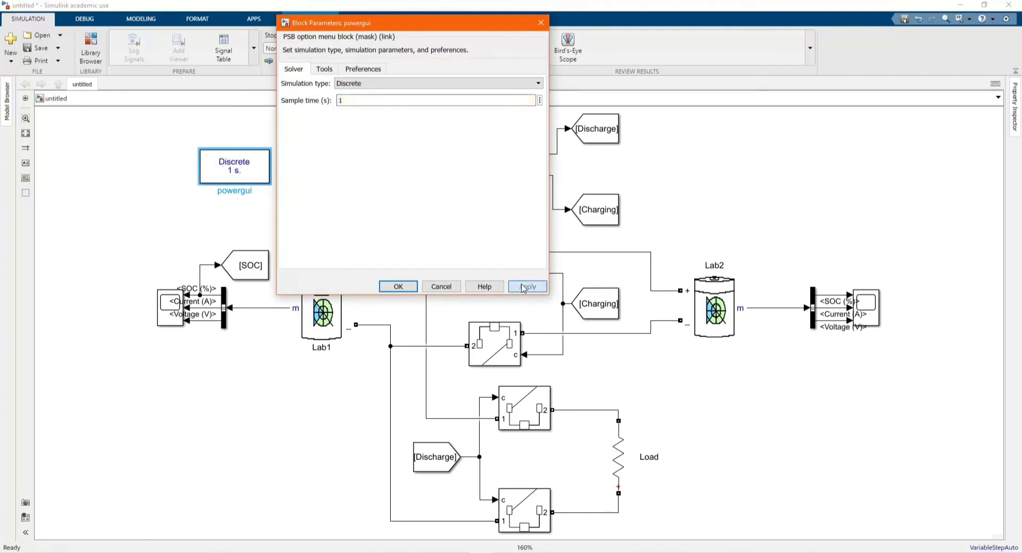
click(394, 286)
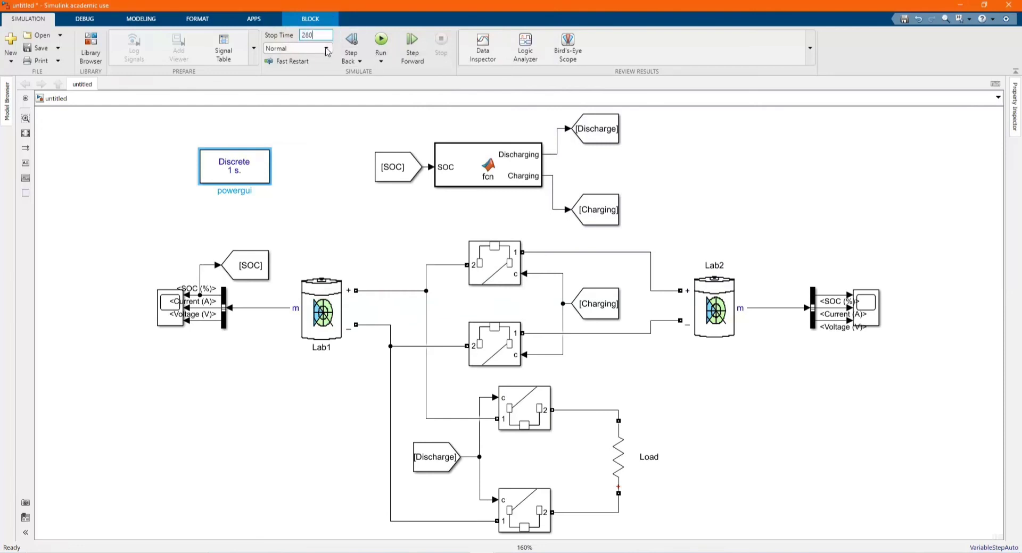
click(317, 194)
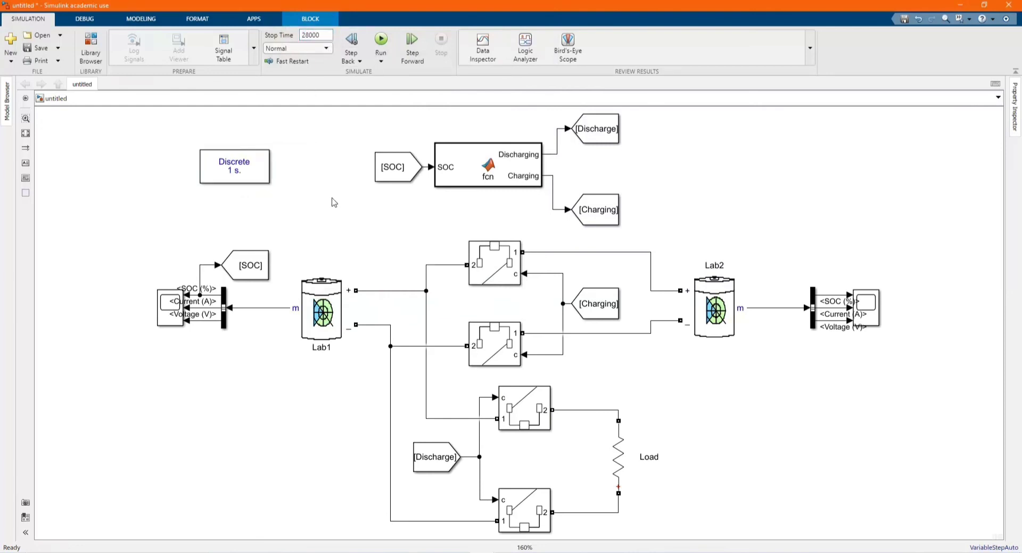
scroll(213, 176, down, 2)
scroll(450, 490, up, 1)
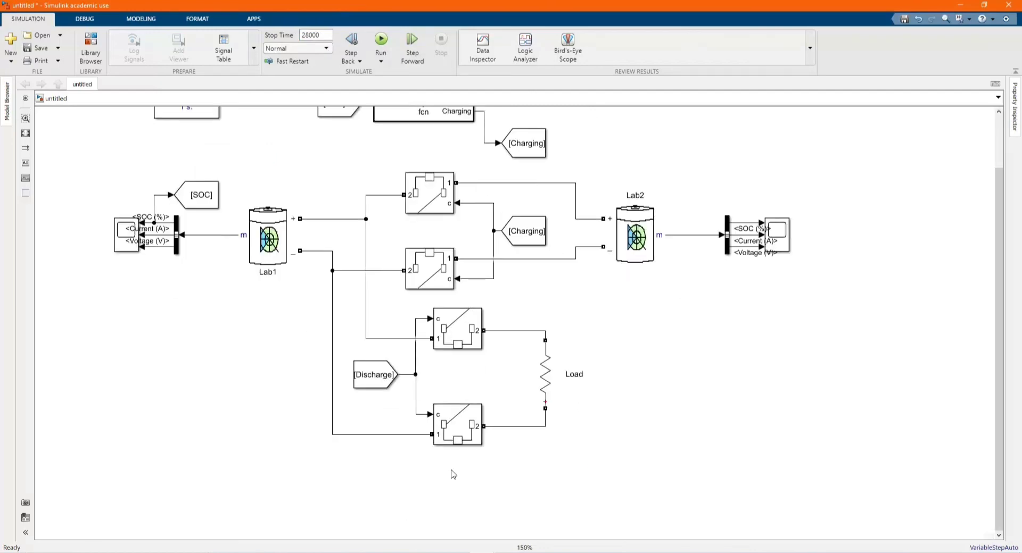
scroll(452, 475, down, 1)
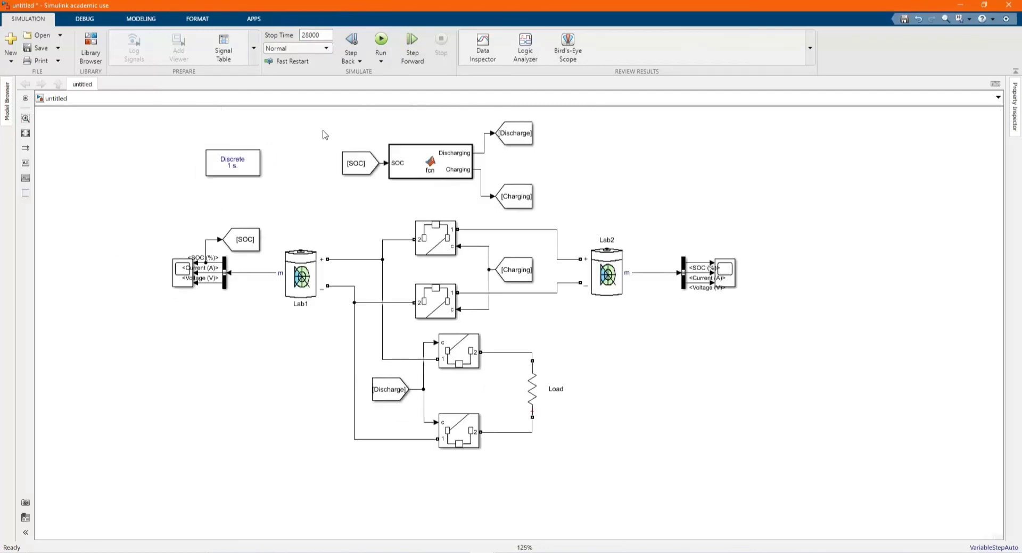
- Group the MATLAB Function block with its SOC, Discharge and Charging tags in a shaded area
drag(334, 127, 557, 217)
mouse_move(563, 212)
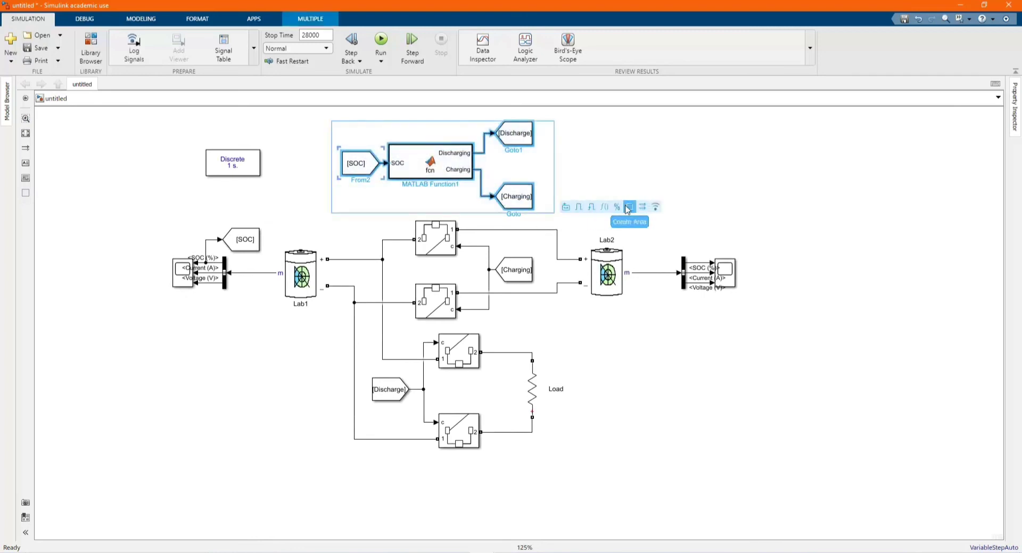
click(632, 212)
click(633, 178)
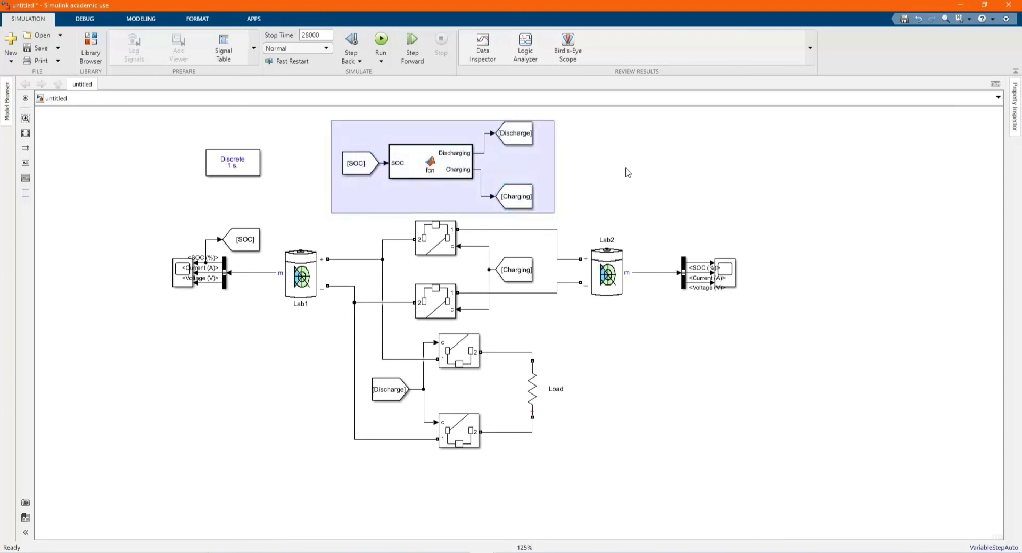
scroll(623, 169, down, 1)
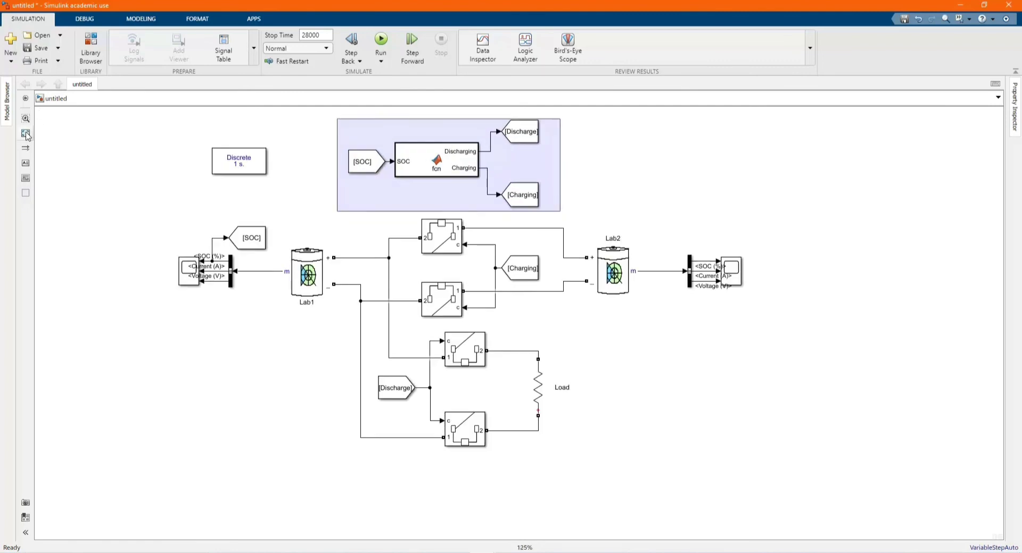
click(25, 135)
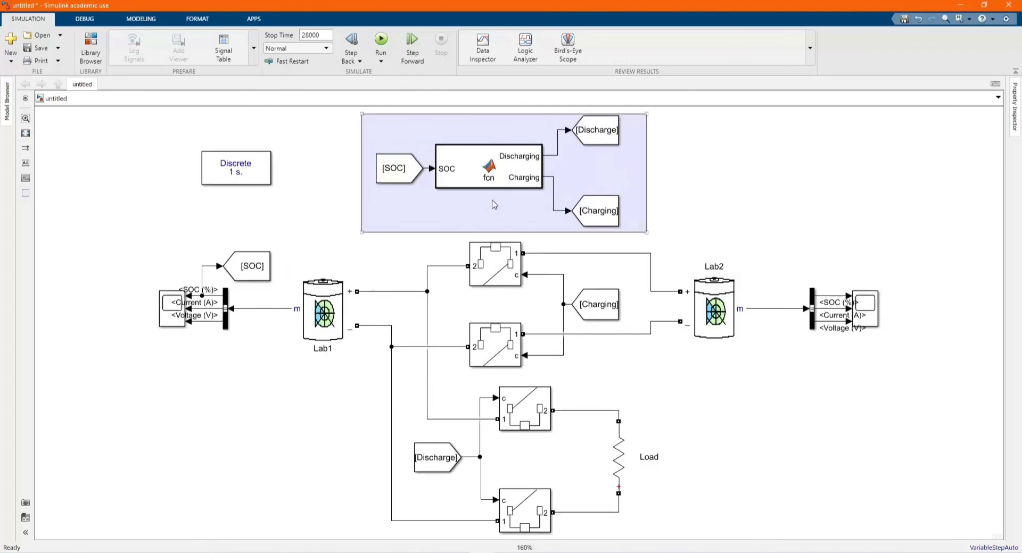
- Move the Load resistor further right of the two lower breakers
click(700, 309)
scroll(651, 254, down, 3)
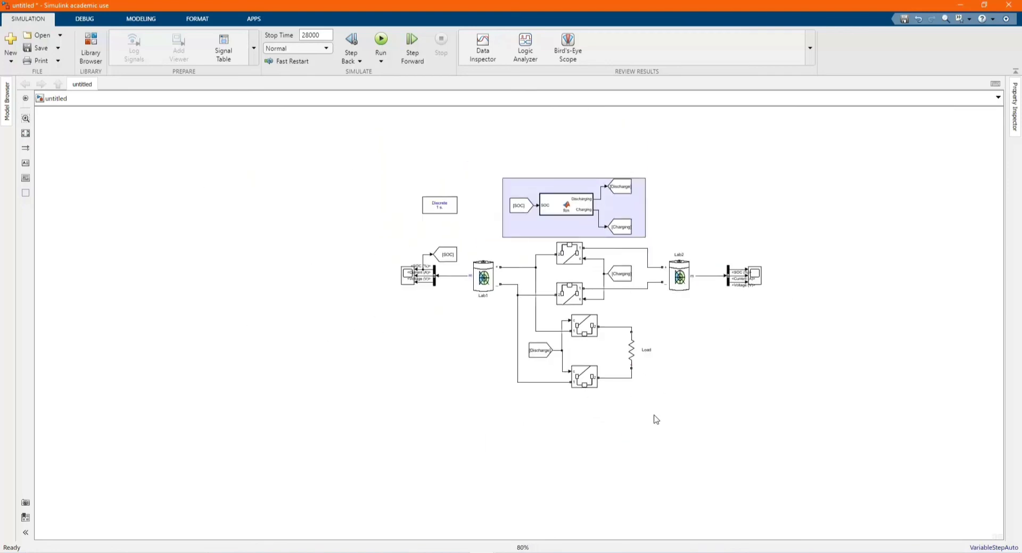
scroll(655, 419, up, 2)
drag(624, 319, 753, 323)
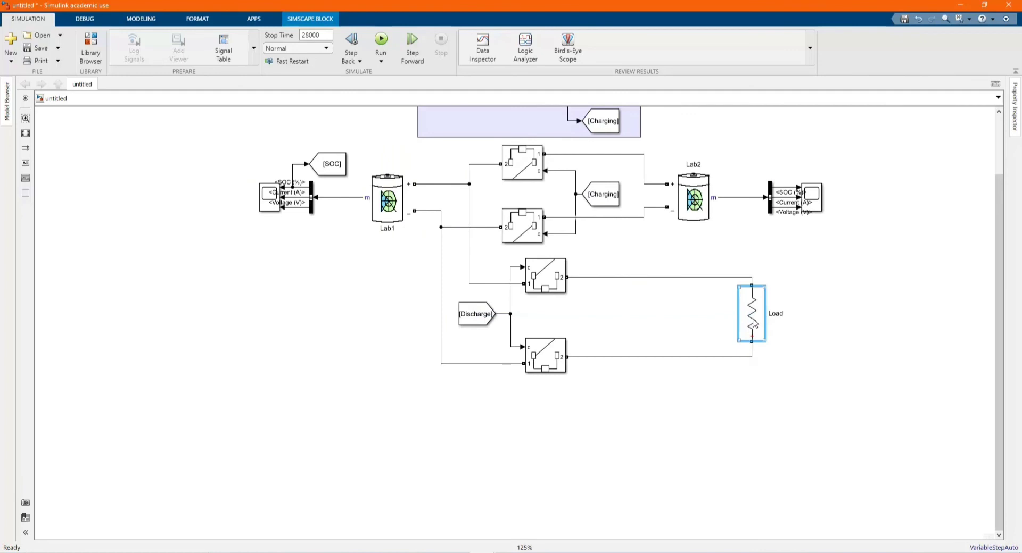
click(798, 383)
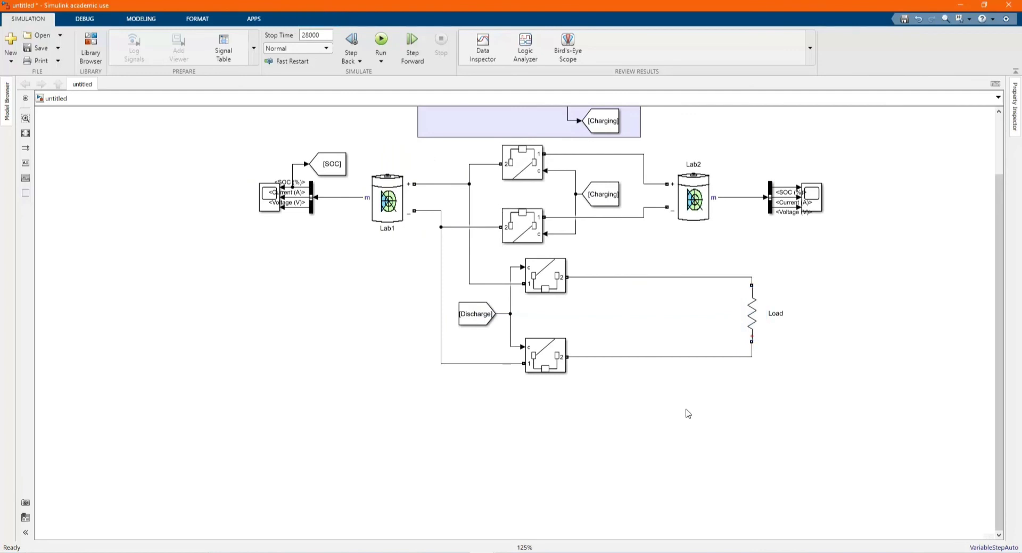
scroll(538, 386, down, 1)
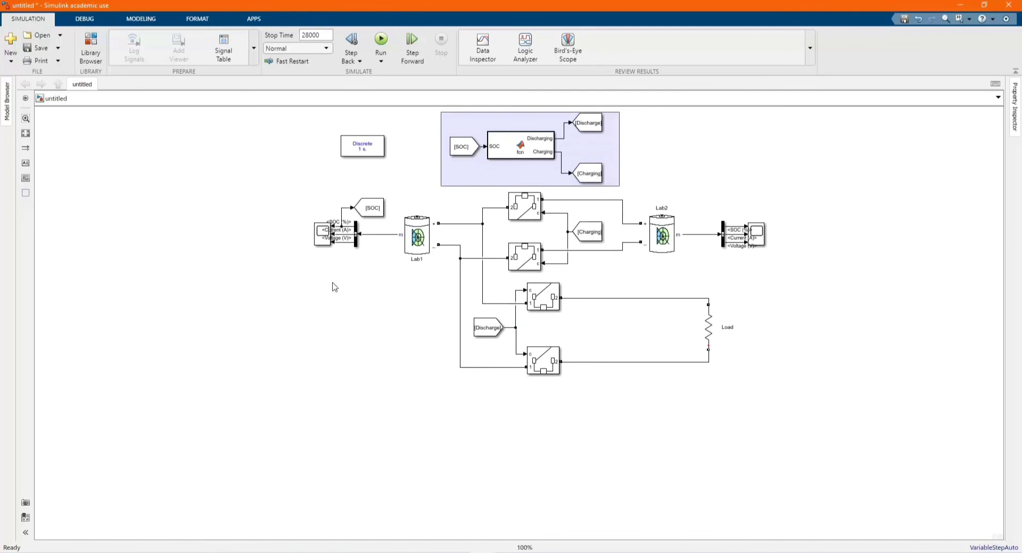
double_click(420, 243)
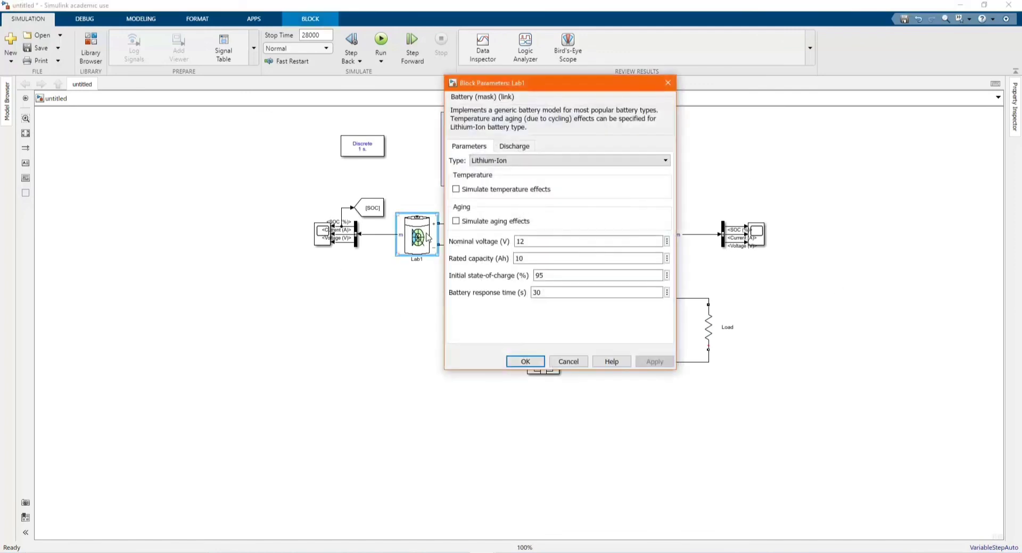
click(538, 361)
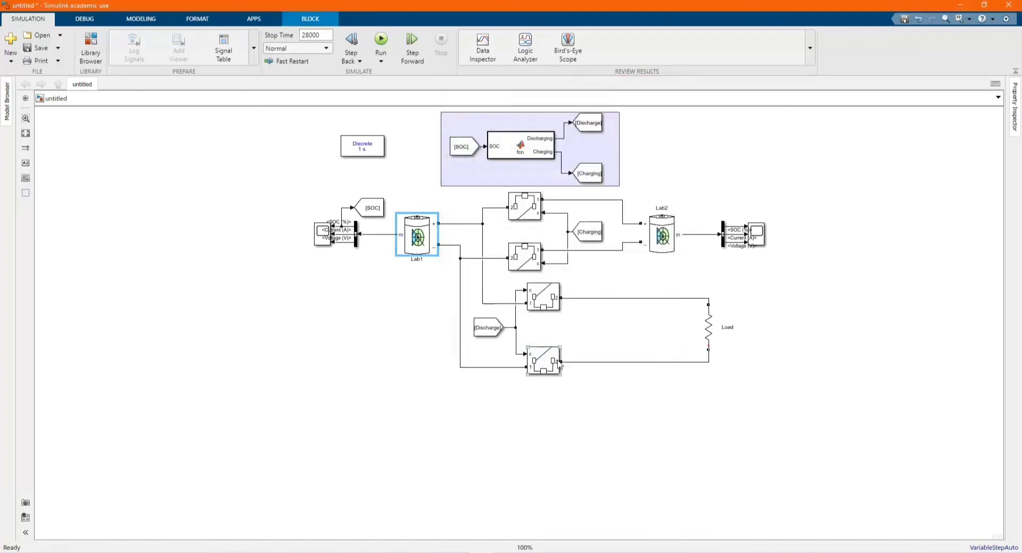
double_click(530, 155)
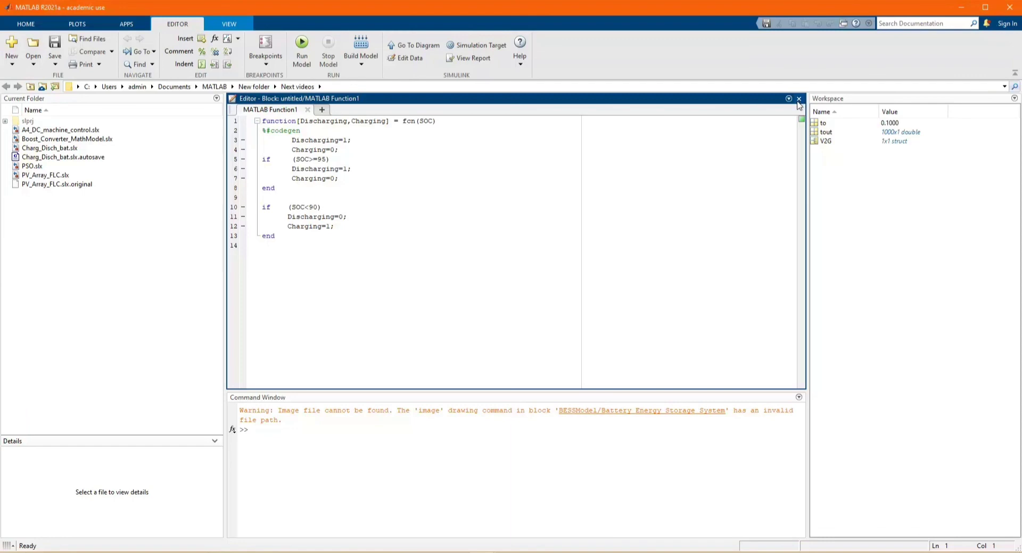
click(798, 99)
click(960, 7)
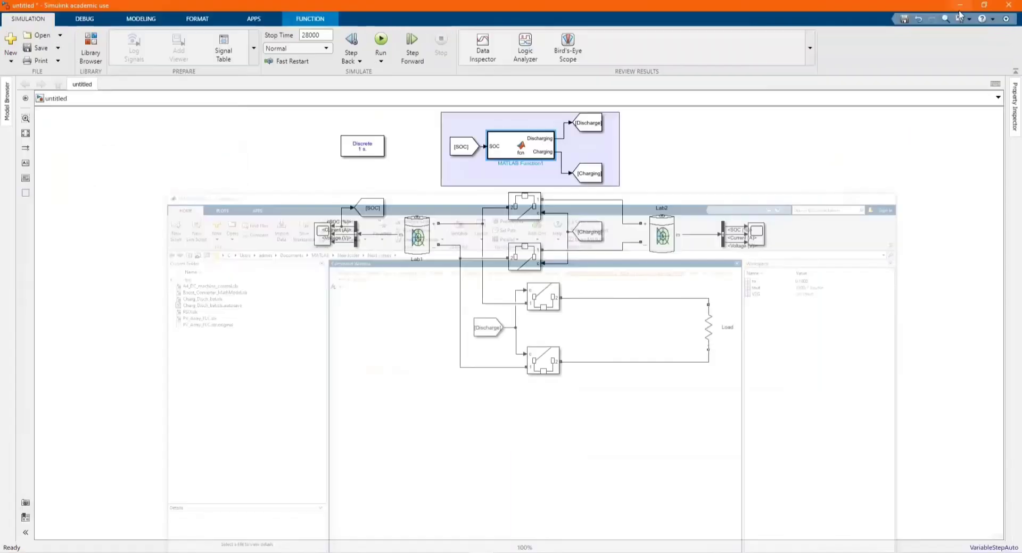
click(599, 236)
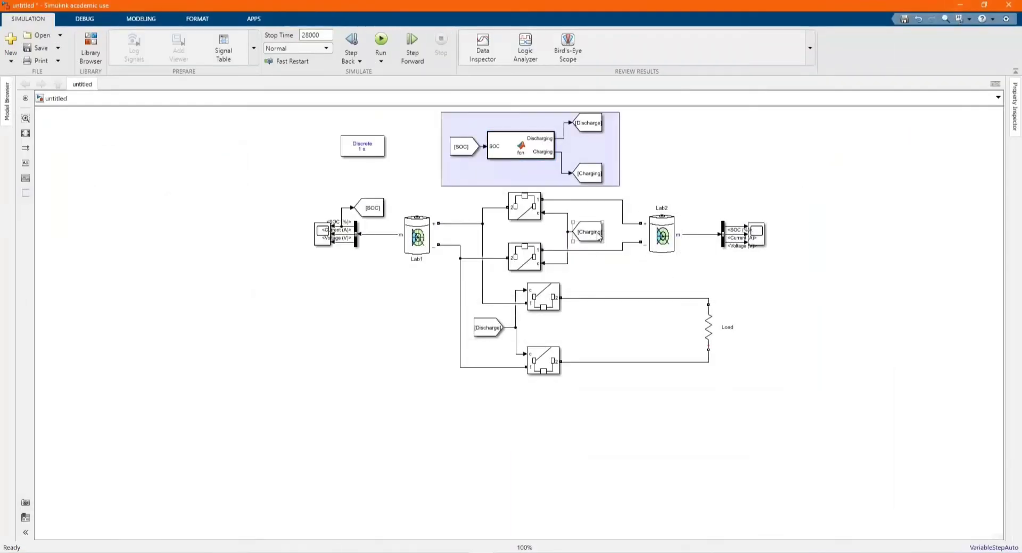
click(484, 328)
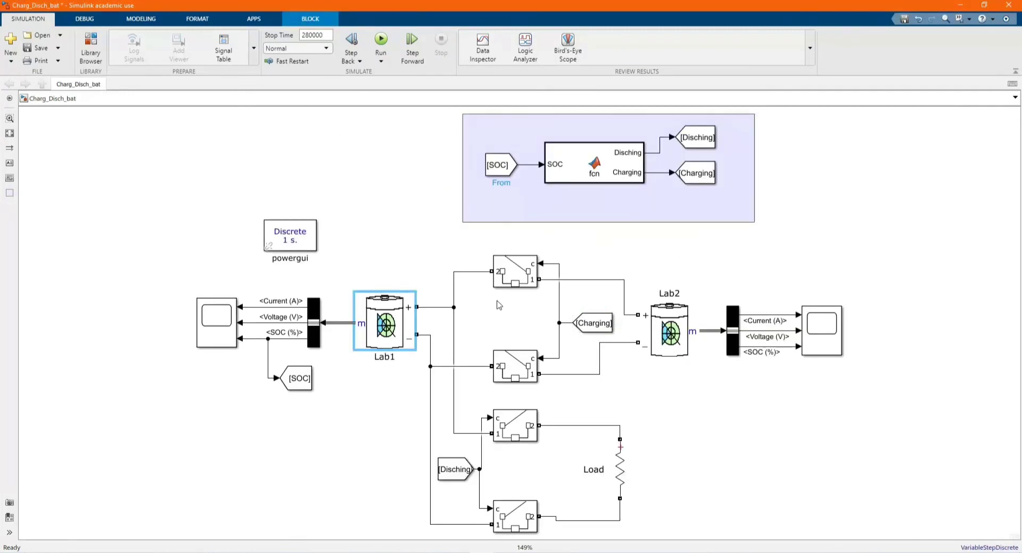
- Run the Charg_Disch_bat simulation with its 280000 stop time
click(498, 305)
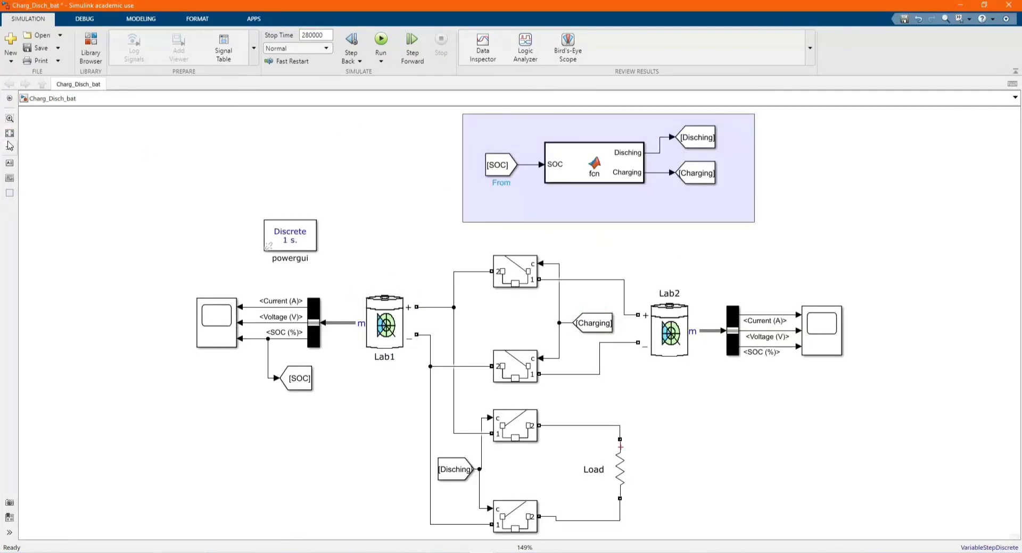
click(381, 38)
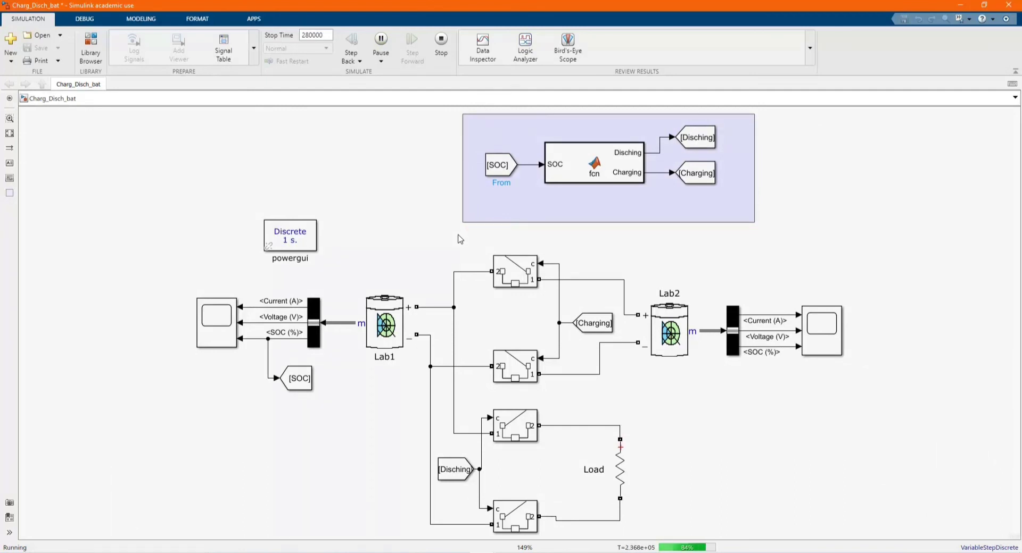
double_click(215, 330)
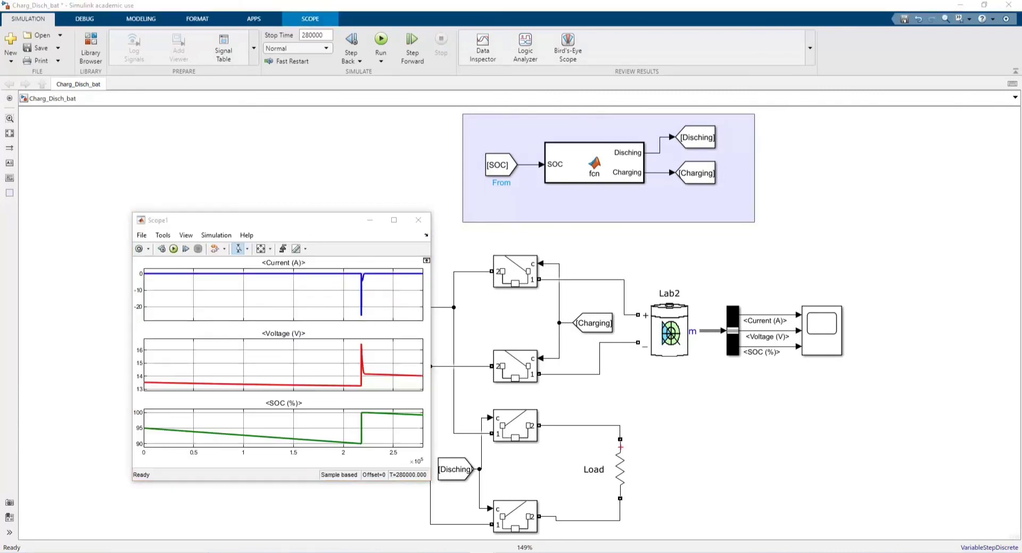
click(260, 249)
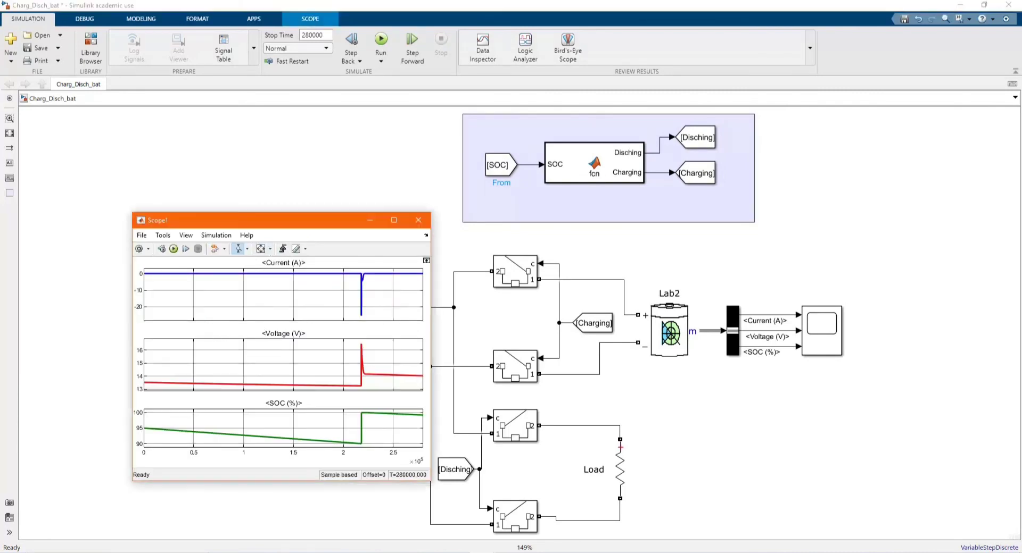
click(394, 220)
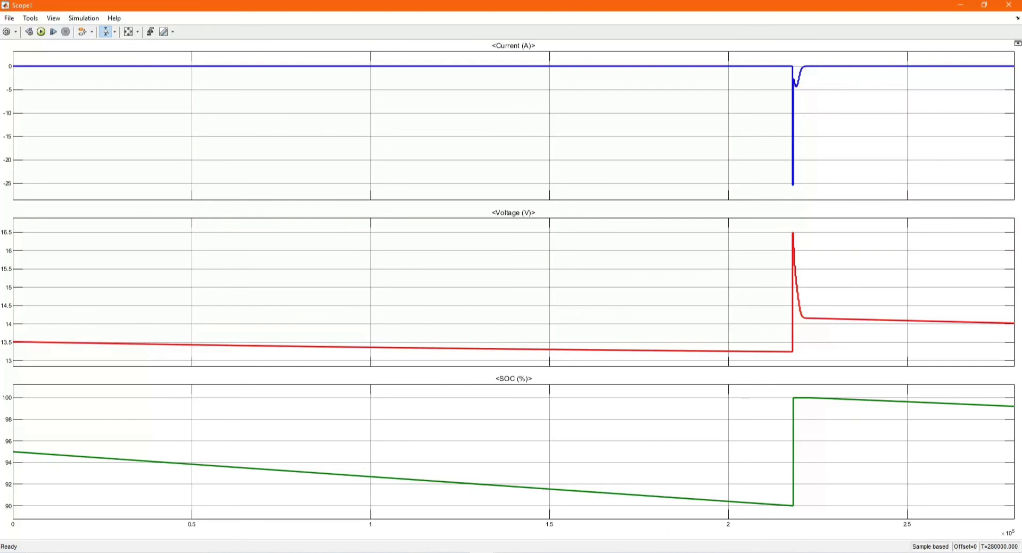
click(1008, 5)
double_click(810, 322)
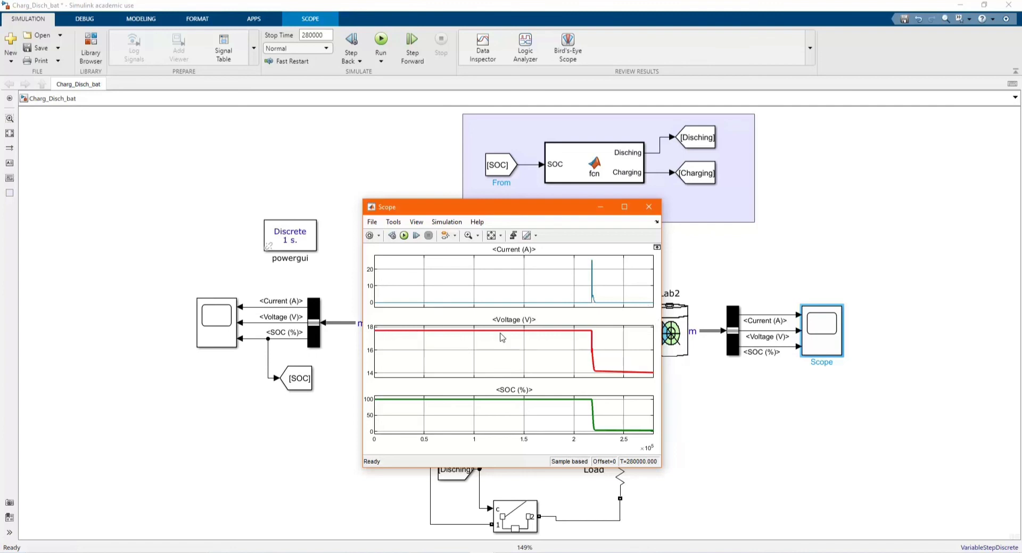
click(648, 206)
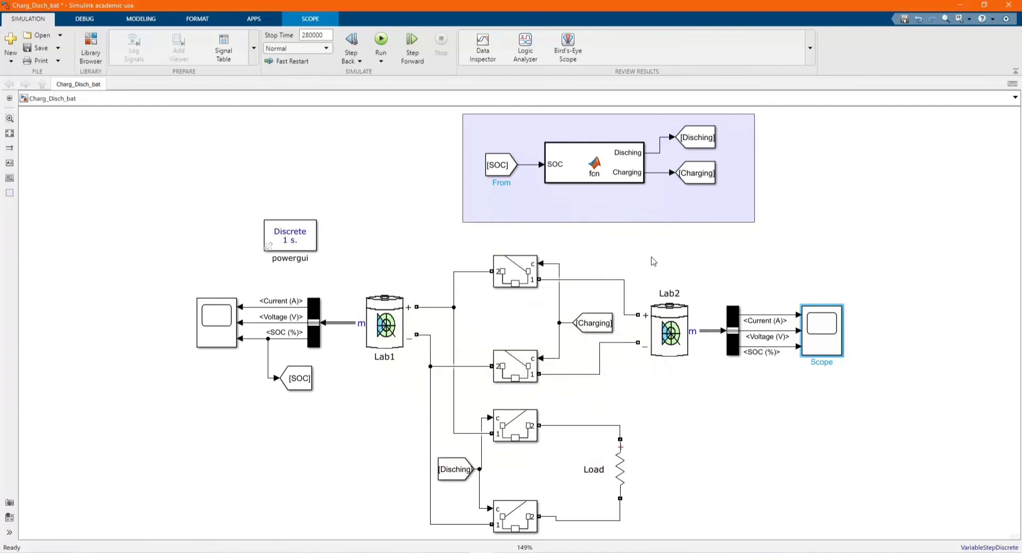